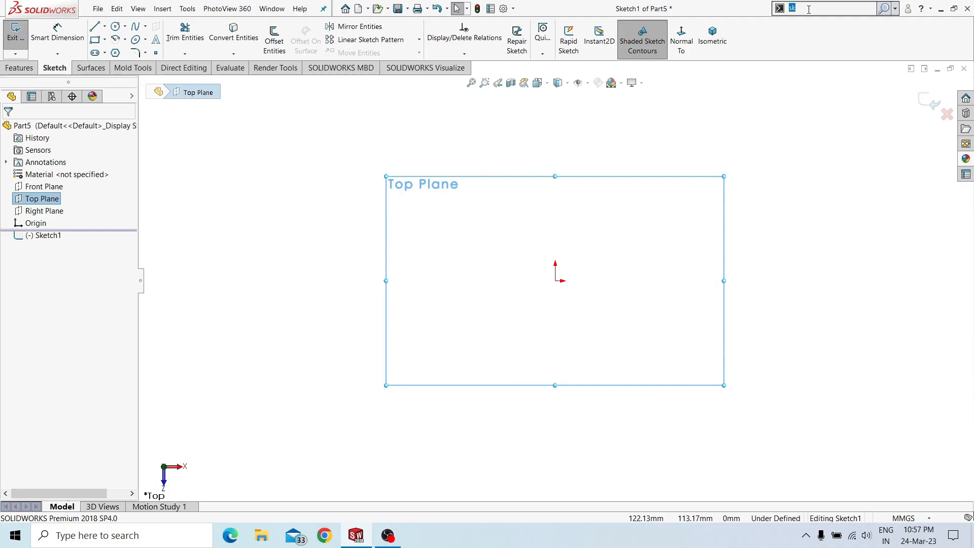
# Insert the apple-emblem image from Downloads as a sketch picture in the Top Plane sketch.
pyautogui.write('k')
pyautogui.click(820, 34)
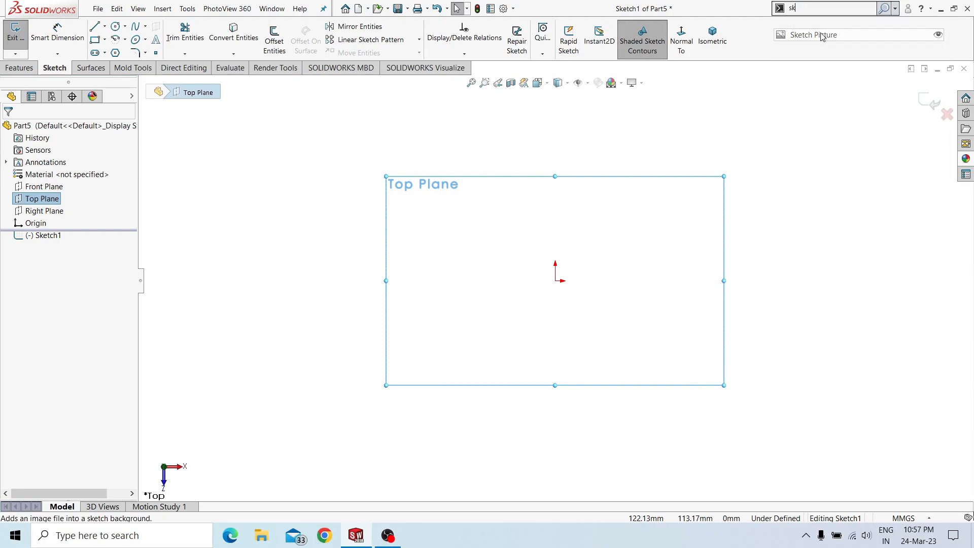
pyautogui.click(361, 120)
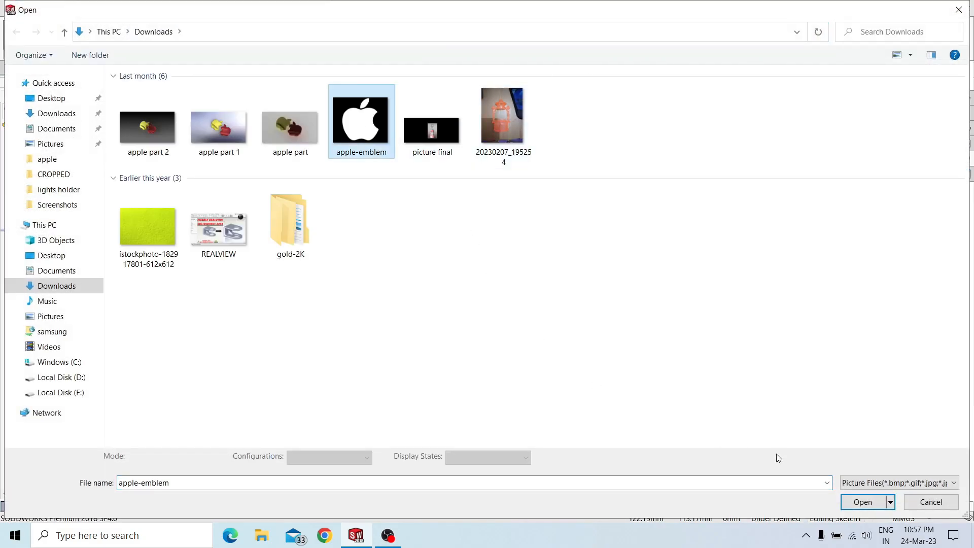
pyautogui.click(863, 502)
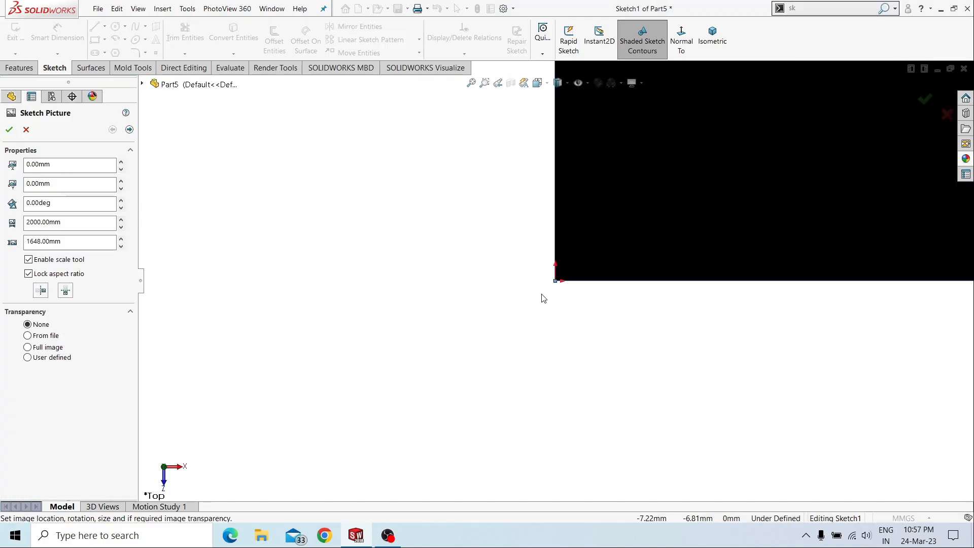
# Move the apple picture roughly over the origin and set its width to 110 mm with the aspect ratio locked.
pyautogui.scroll(-4, 546, 293)
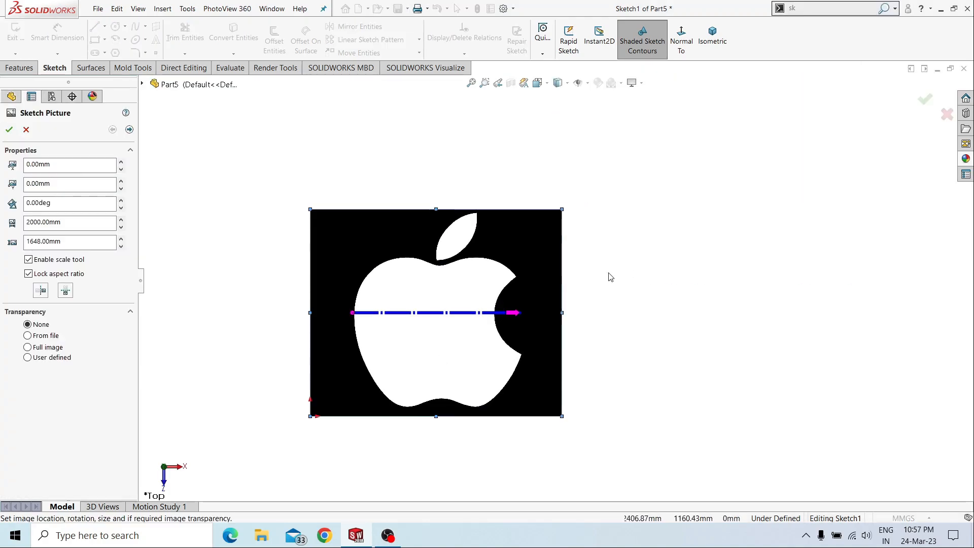
pyautogui.moveTo(505, 341); pyautogui.dragTo(374, 433)
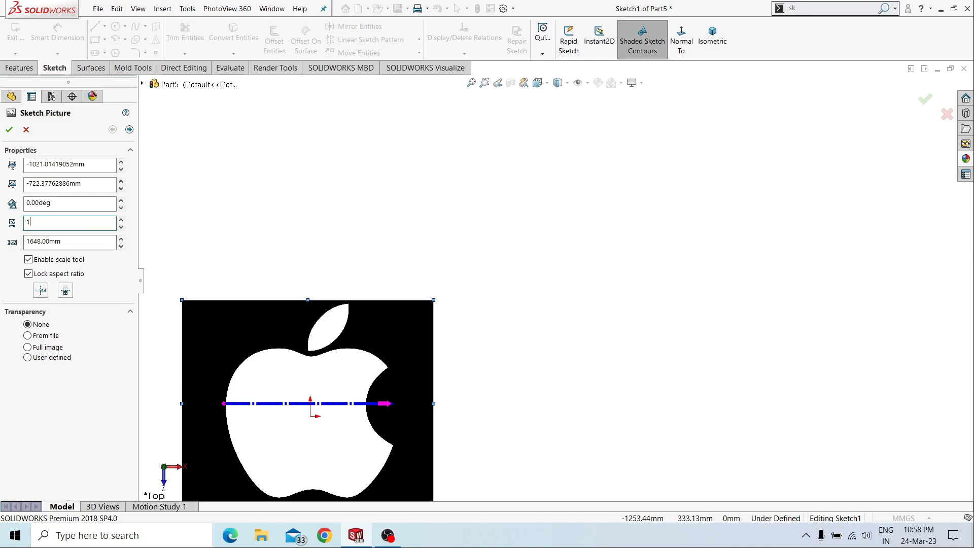
pyautogui.press('Return')
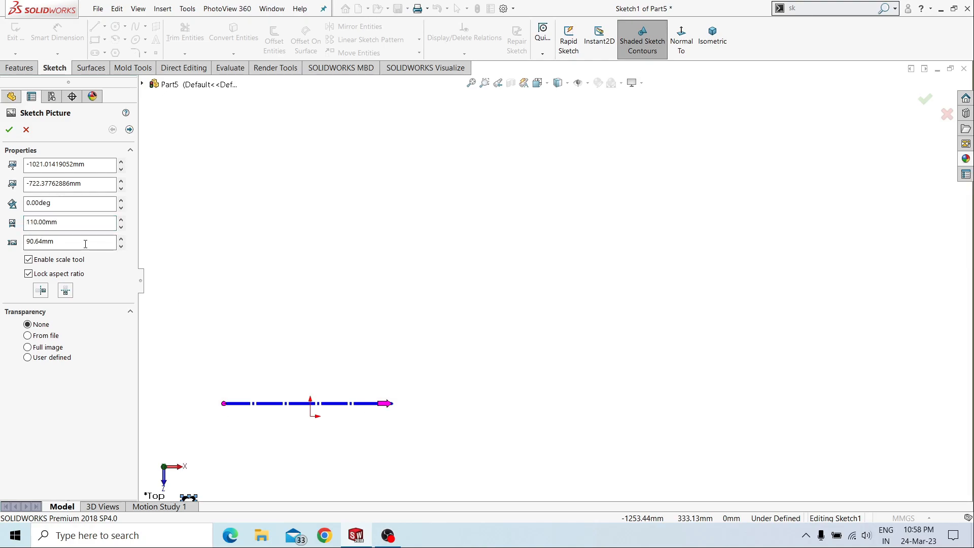
# Try a picture height of 90 mm, and return the picture width to 110 mm.
pyautogui.click(27, 242)
pyautogui.write('90')
pyautogui.press('Return')
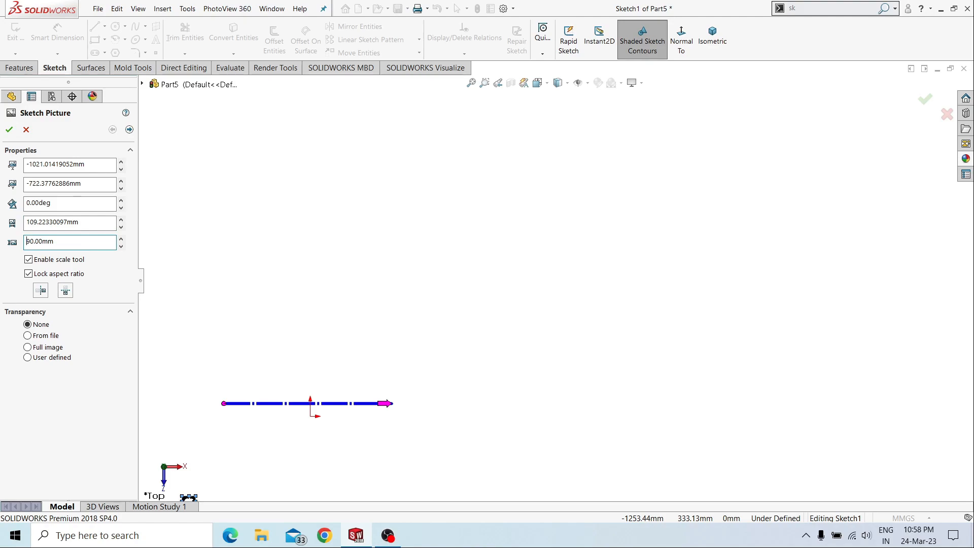
pyautogui.scroll(5, 258, 328)
pyautogui.scroll(-1, 393, 355)
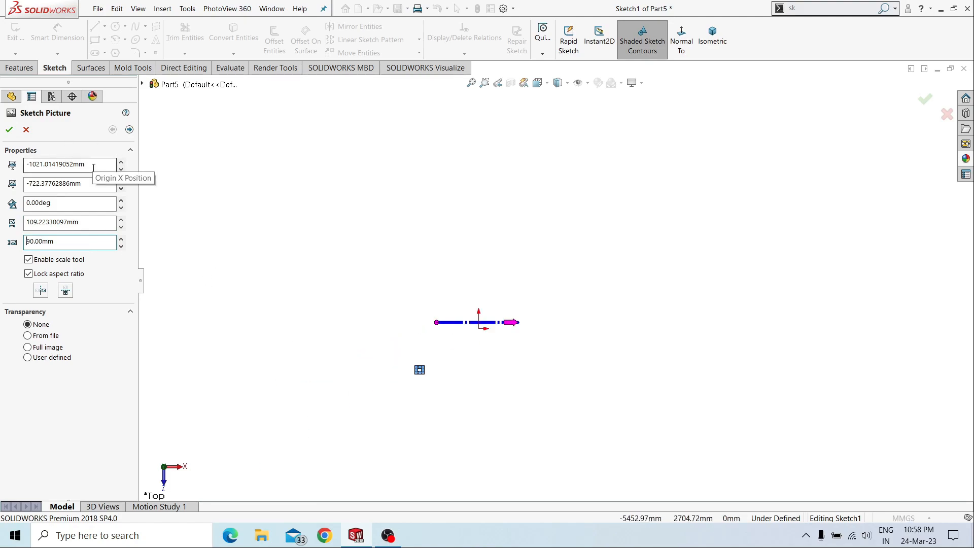
pyautogui.moveTo(94, 167); pyautogui.dragTo(78, 168)
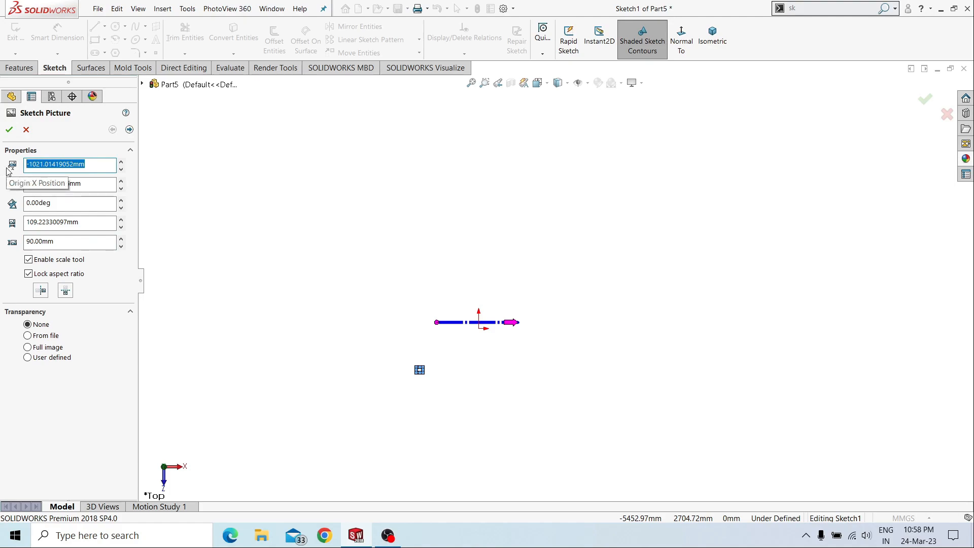
pyautogui.click(29, 221)
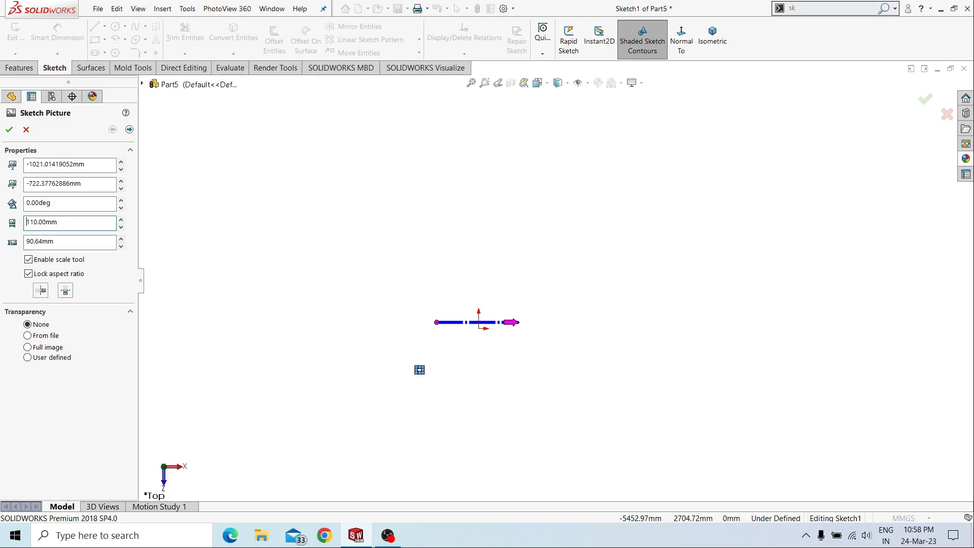
# Centre the picture on the origin with X position -55 mm and Y position -90.64/2 mm, and accept the placement.
pyautogui.doubleClick(62, 169)
pyautogui.write('-55')
pyautogui.press('Return')
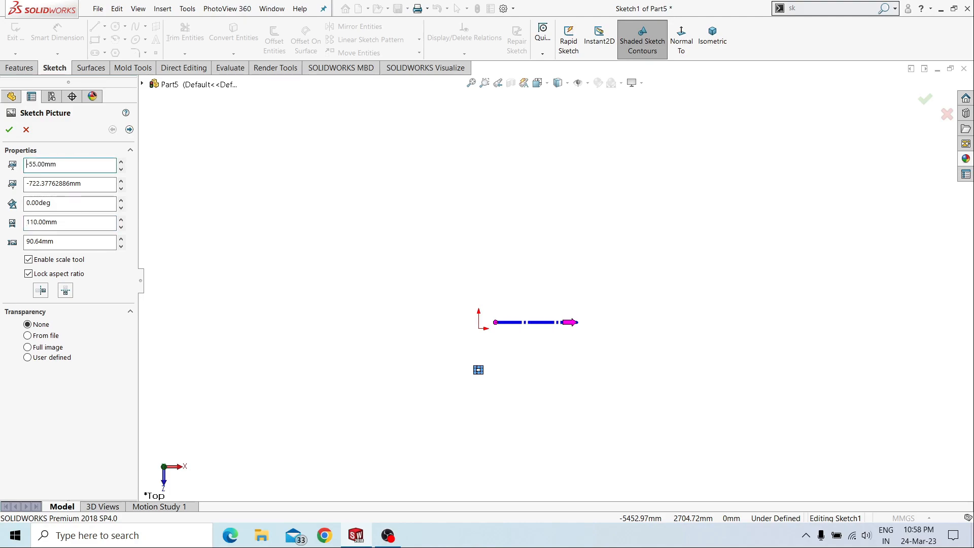
pyautogui.doubleClick(72, 188)
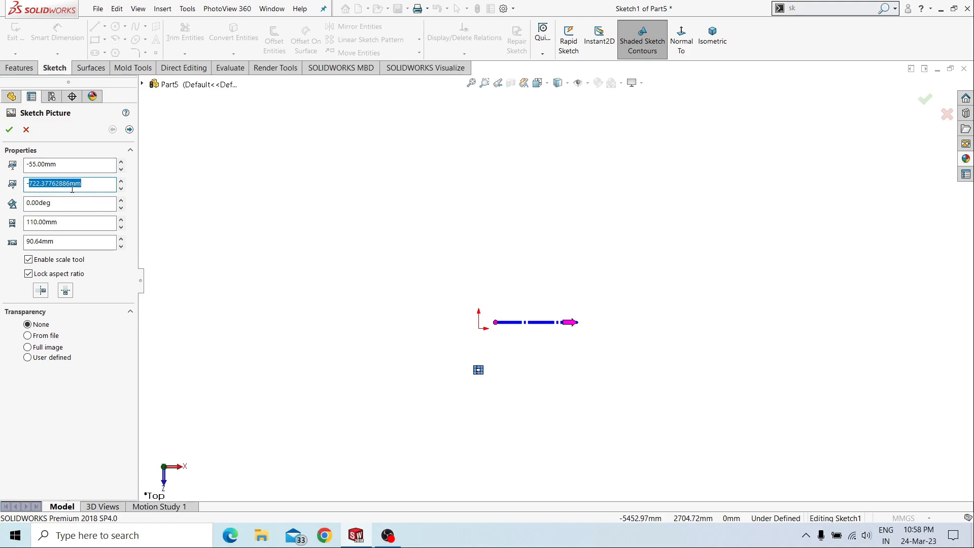
pyautogui.write('90.64')
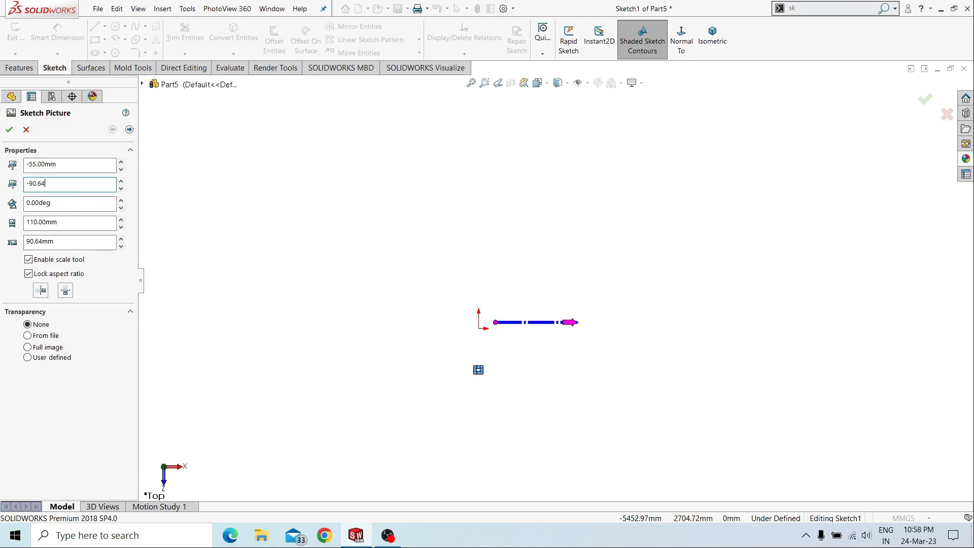
pyautogui.write('/2')
pyautogui.press('Return')
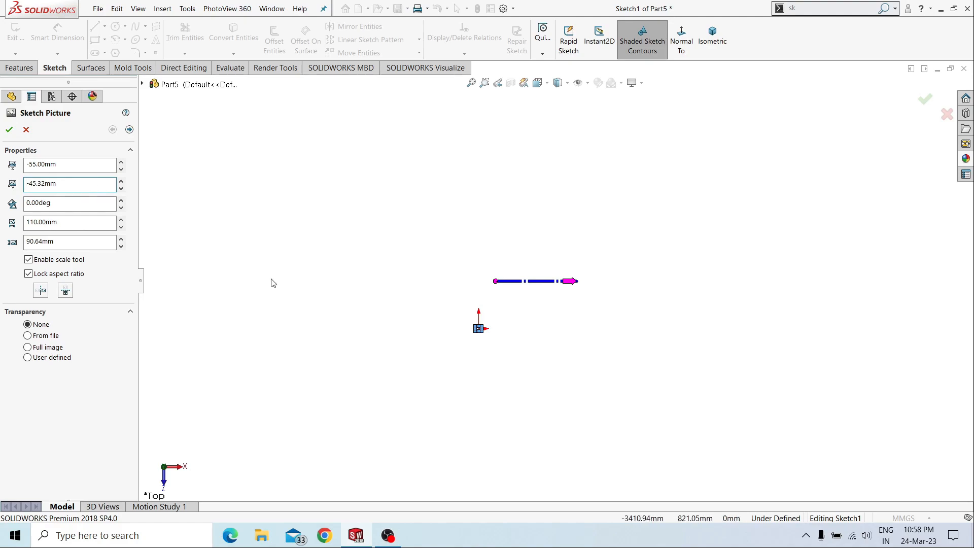
pyautogui.click(7, 130)
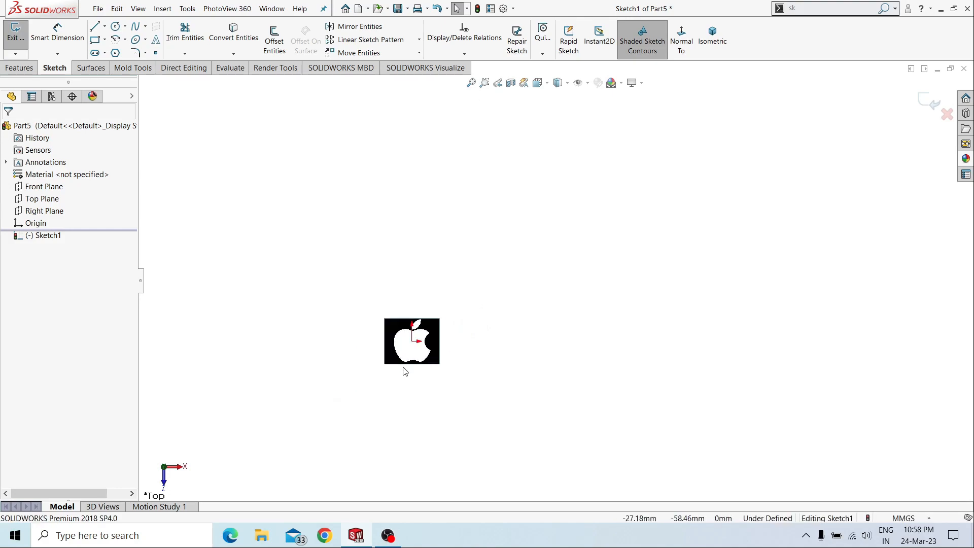
# Trace the apple's upper-left shoulder with a three-point arc of about 22 mm radius, and end the arc command.
pyautogui.scroll(-10, 378, 366)
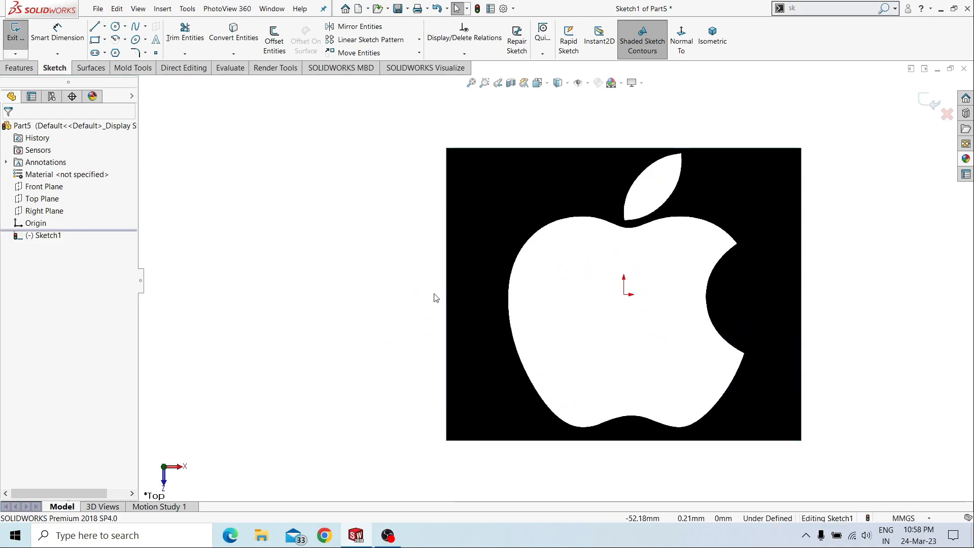
pyautogui.click(116, 41)
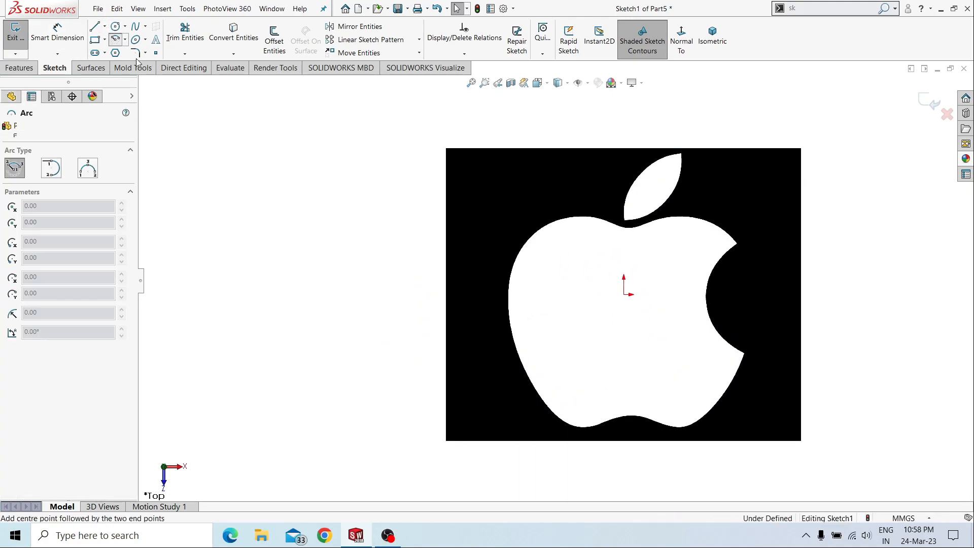
pyautogui.click(86, 165)
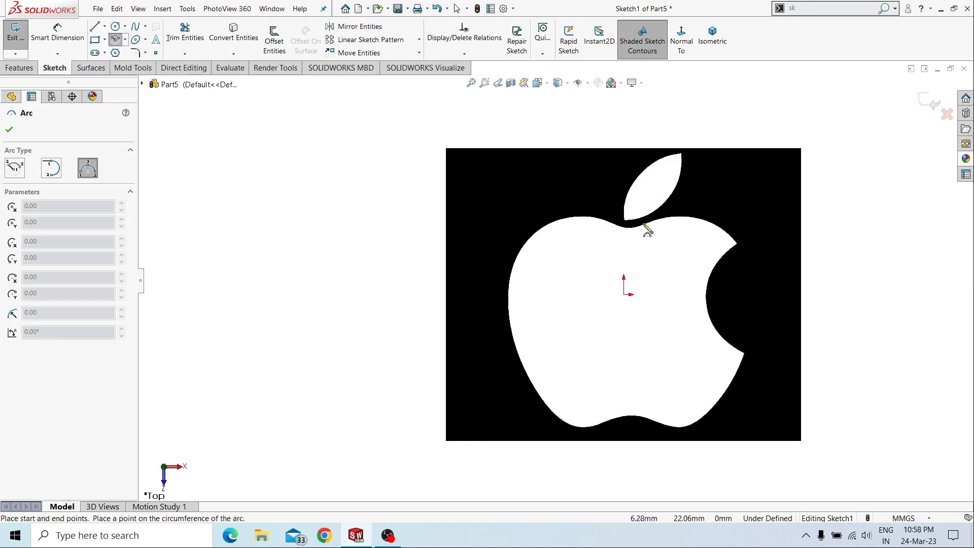
pyautogui.scroll(2, 615, 250)
pyautogui.scroll(-6, 517, 278)
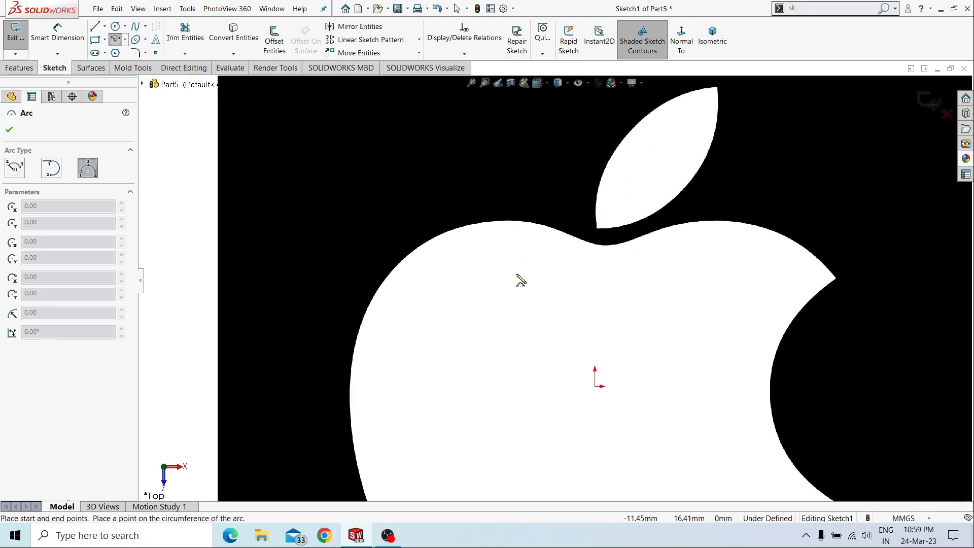
pyautogui.click(540, 225)
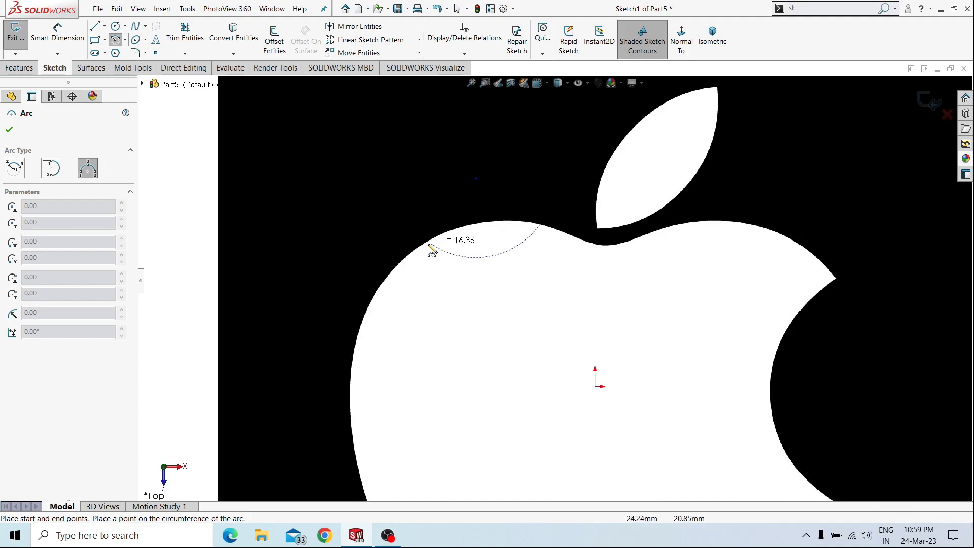
pyautogui.click(359, 331)
pyautogui.click(429, 240)
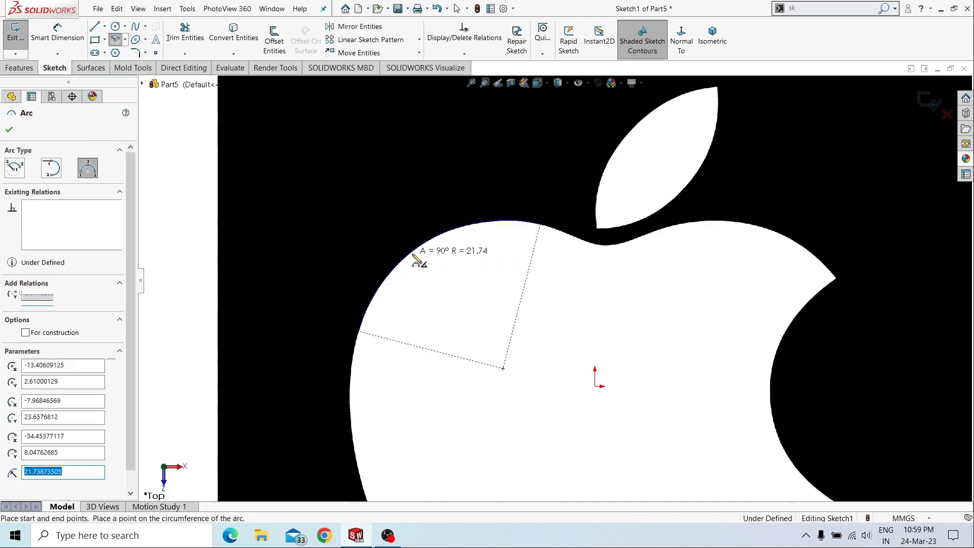
pyautogui.rightClick(454, 267)
pyautogui.click(472, 274)
# Give the sketch picture a full-image transparency of 0.60 and accept it.
pyautogui.doubleClick(365, 187)
pyautogui.click(29, 347)
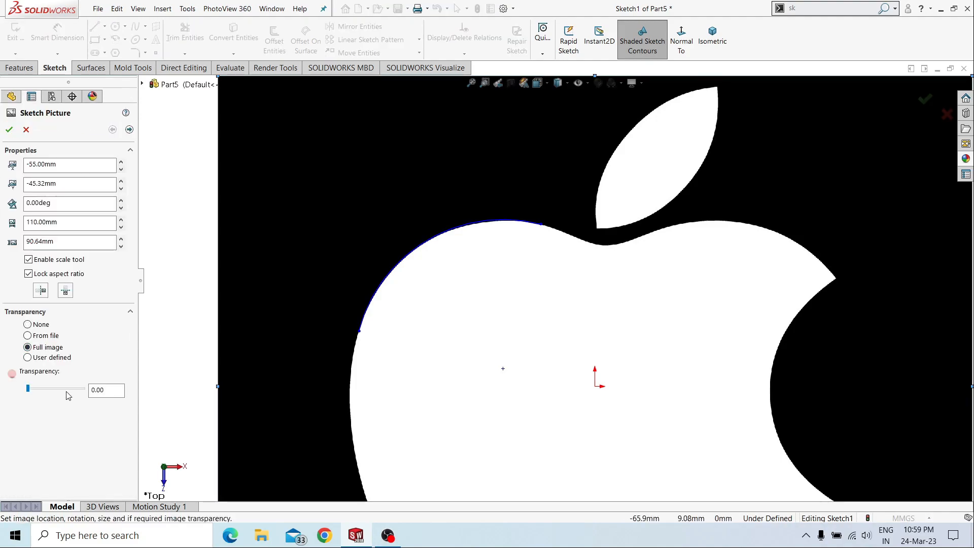
pyautogui.click(59, 388)
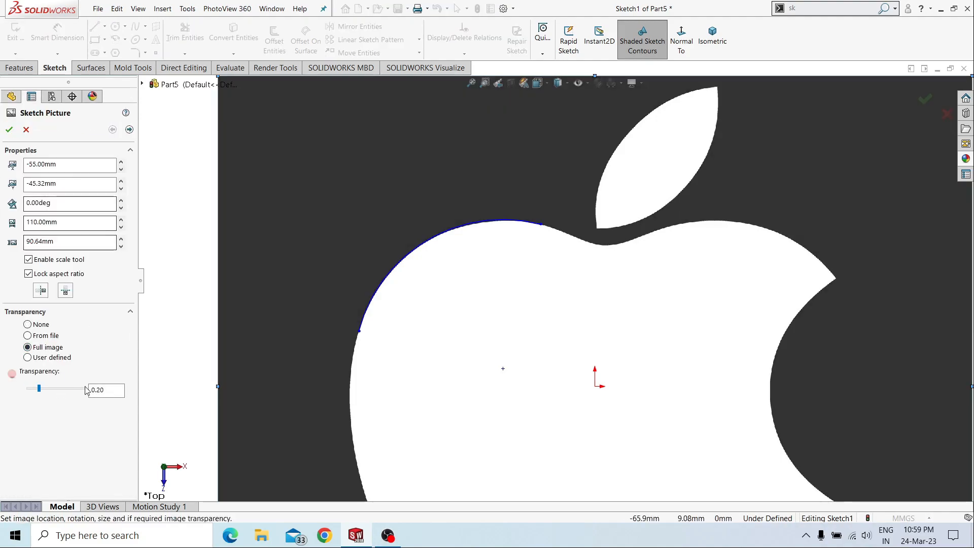
pyautogui.click(60, 389)
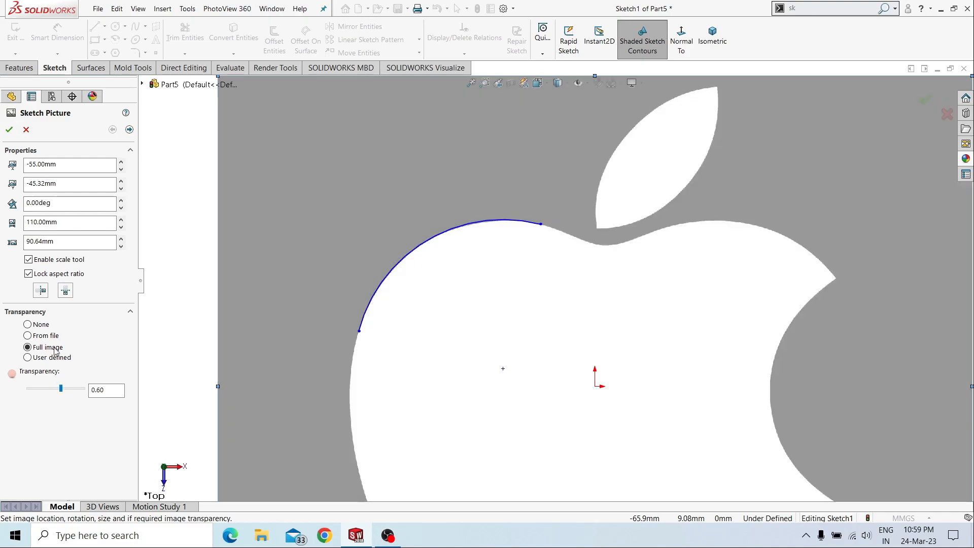
pyautogui.click(9, 129)
pyautogui.scroll(-3, 516, 405)
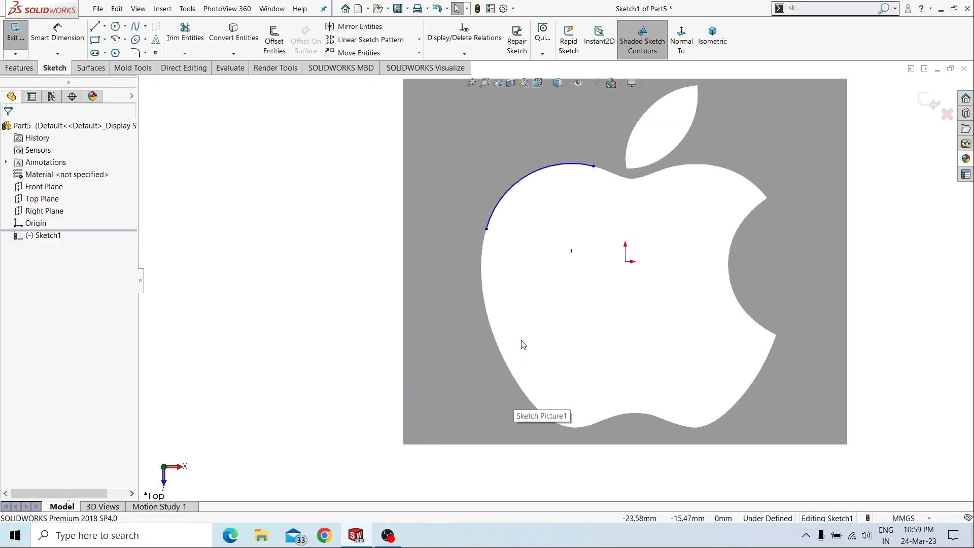
# Start the arc command to continue tracing the apple outline.
pyautogui.rightClick(537, 270)
pyautogui.click(522, 250)
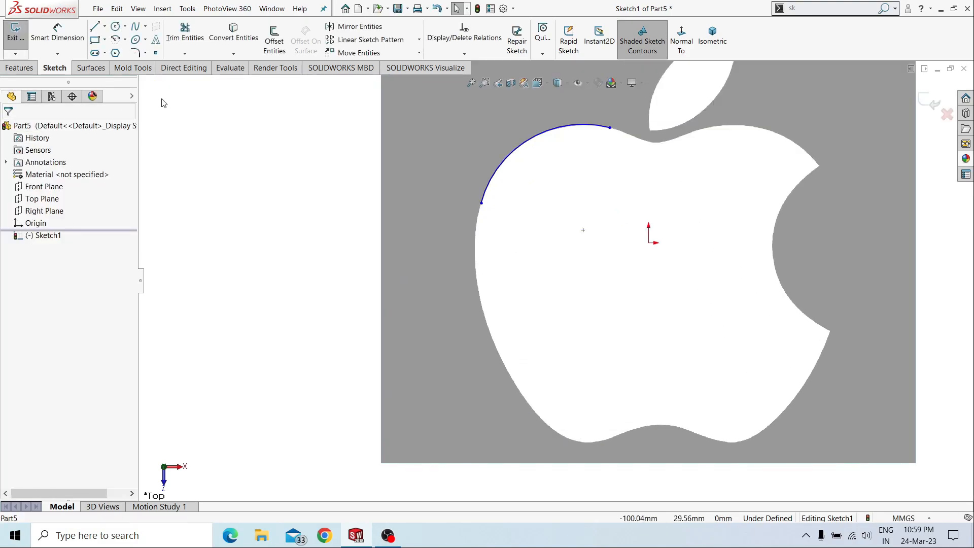
pyautogui.click(113, 40)
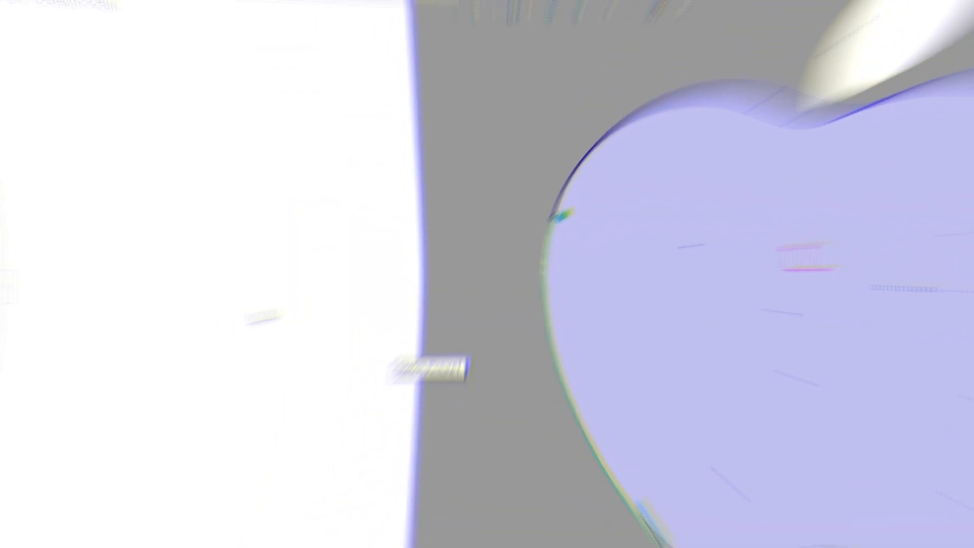
# Move the outline's lower-left arc endpoint along the apple edge to about X -25.1 mm, Y -32.5 mm.
pyautogui.click(609, 451)
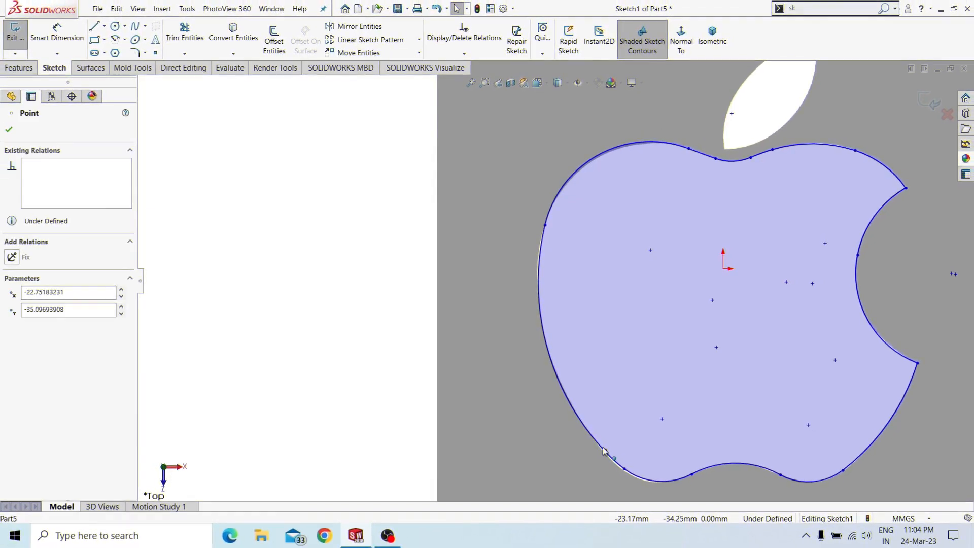
pyautogui.moveTo(600, 442); pyautogui.dragTo(593, 437)
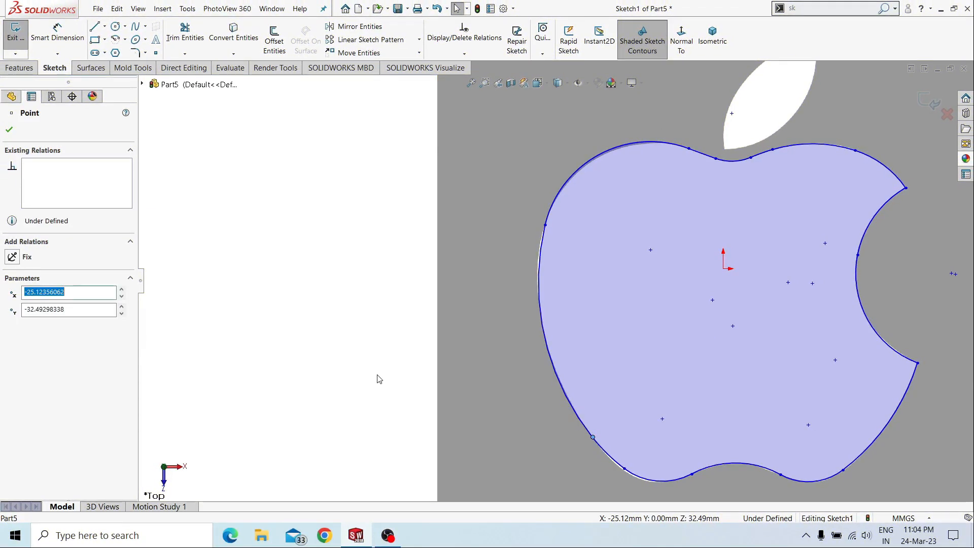
pyautogui.click(393, 383)
# Trace the leaf's upper-left edge from tip to tip with a three-point arc of about 20 mm radius.
pyautogui.scroll(4, 388, 381)
pyautogui.scroll(-5, 672, 191)
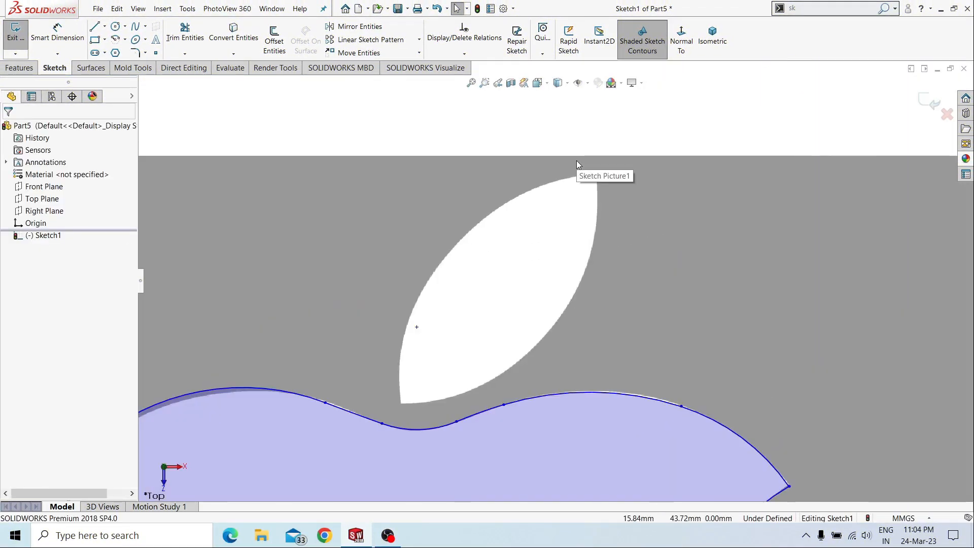
pyautogui.click(120, 42)
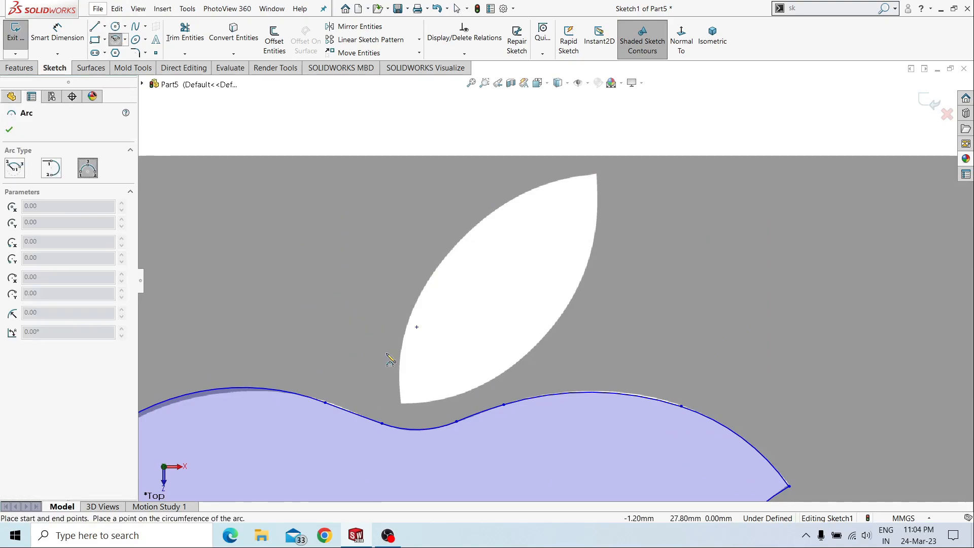
pyautogui.click(399, 402)
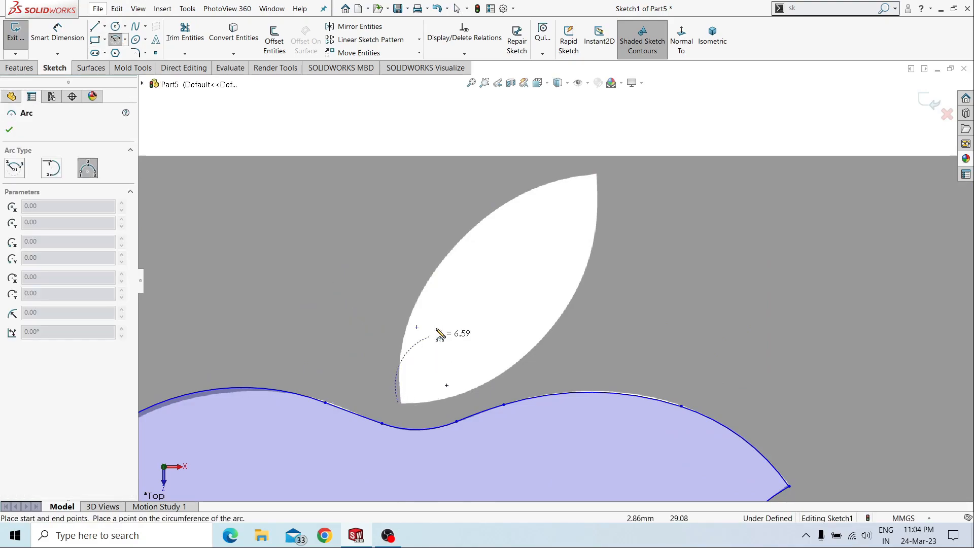
pyautogui.click(596, 174)
pyautogui.click(451, 249)
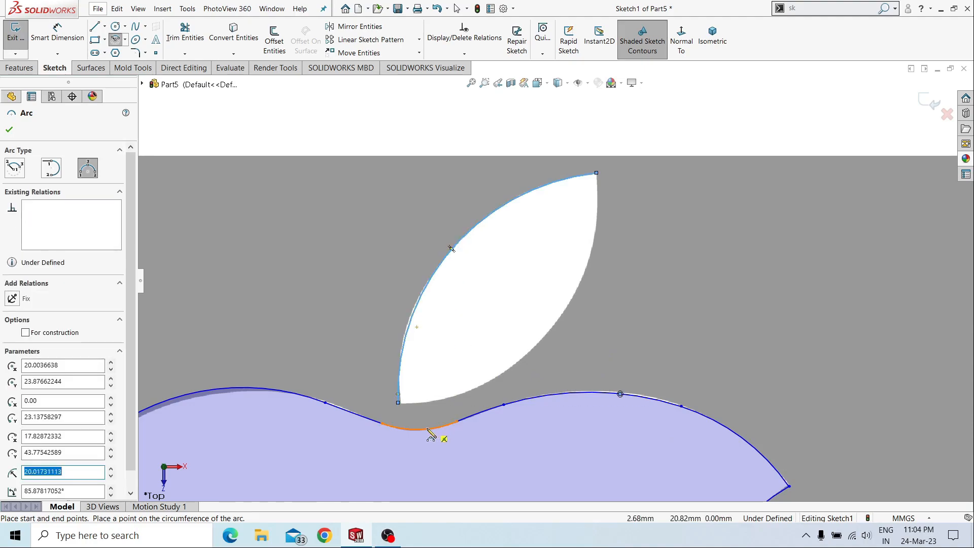
# Close the leaf along its lower-right edge with a three-point arc of about 18 mm radius, and leave the arc command.
pyautogui.click(398, 395)
pyautogui.click(597, 174)
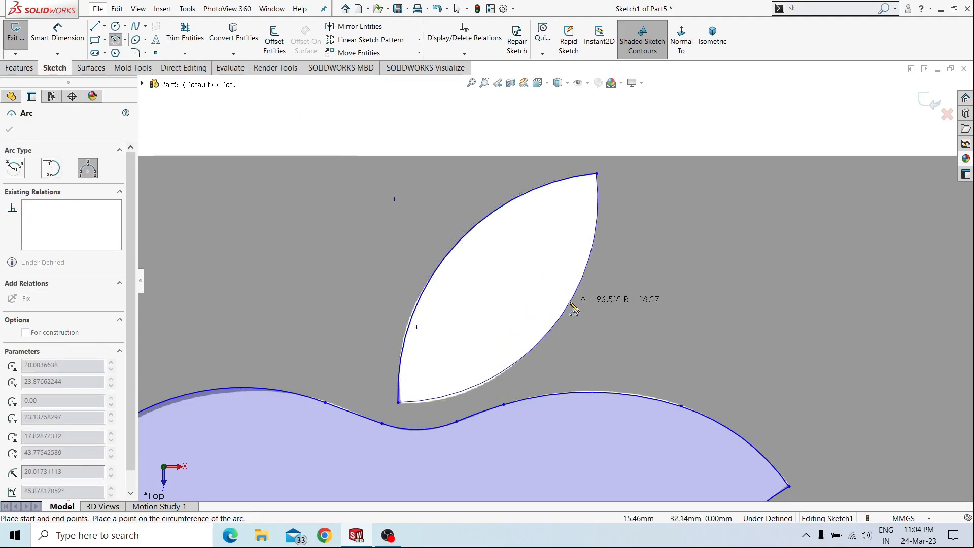
pyautogui.click(548, 331)
pyautogui.press('Escape')
pyautogui.scroll(4, 475, 276)
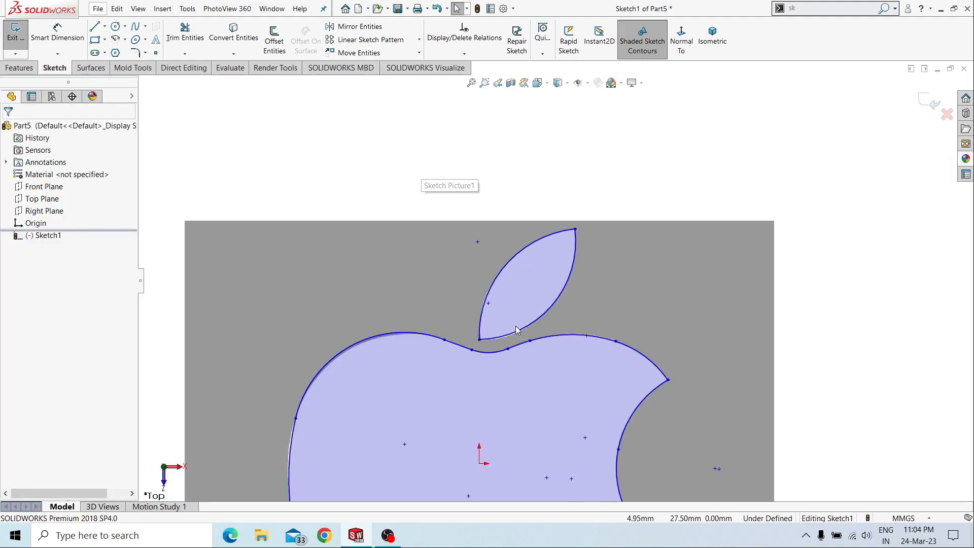
# Move the leaf's lower tip to about X 0.33 mm, Y 23.0 mm to match the picture.
pyautogui.scroll(-11, 518, 375)
pyautogui.click(405, 242)
pyautogui.moveTo(404, 243); pyautogui.dragTo(419, 249)
pyautogui.scroll(6, 409, 256)
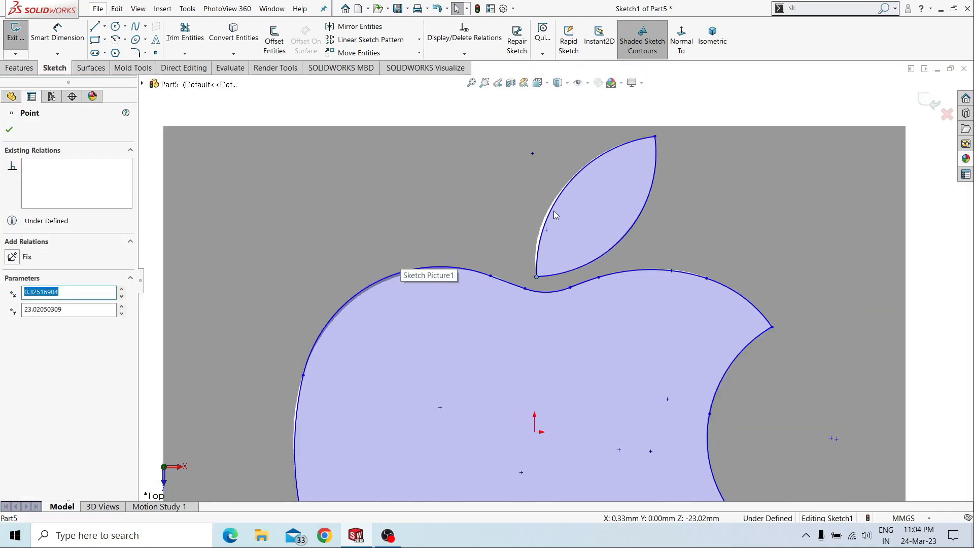
# Reshape the leaf's upper-left arc so that it follows the leaf edge in the picture.
pyautogui.scroll(-3, 543, 220)
pyautogui.click(542, 213)
pyautogui.moveTo(541, 211); pyautogui.dragTo(547, 214)
pyautogui.scroll(3, 494, 144)
pyautogui.click(489, 134)
pyautogui.scroll(3, 528, 210)
pyautogui.scroll(4, 609, 284)
pyautogui.scroll(-5, 614, 370)
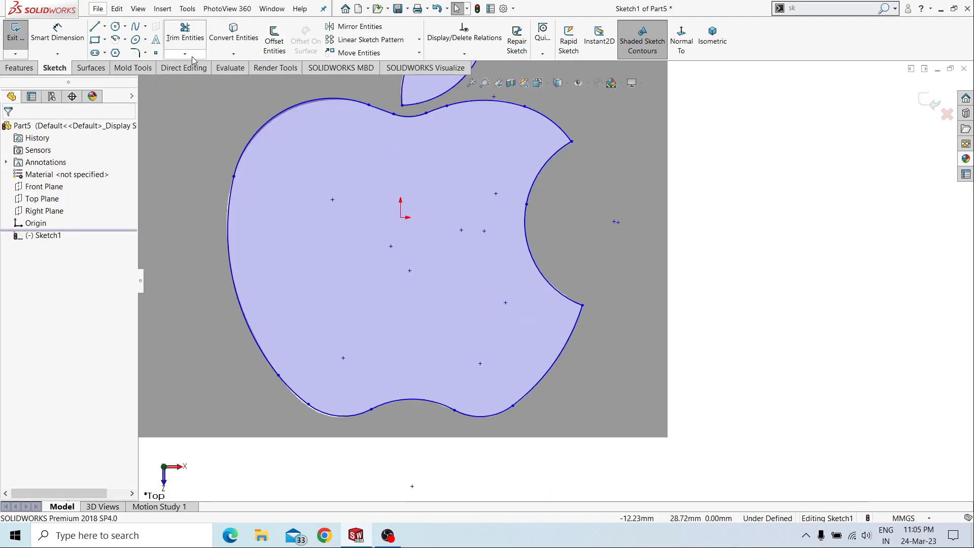
# Round the upper and lower corners of the apple's bite with 3 mm sketch fillets.
pyautogui.click(134, 53)
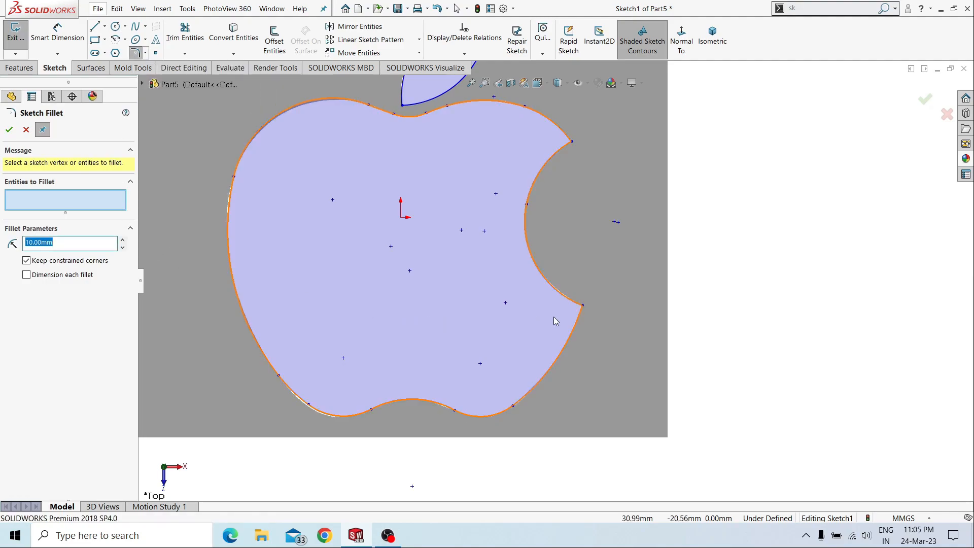
pyautogui.click(582, 305)
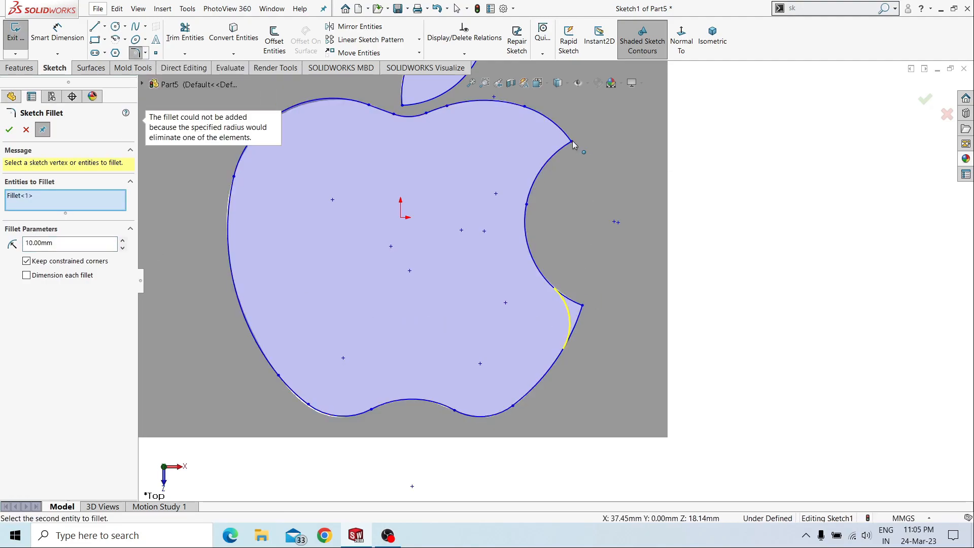
pyautogui.write('3')
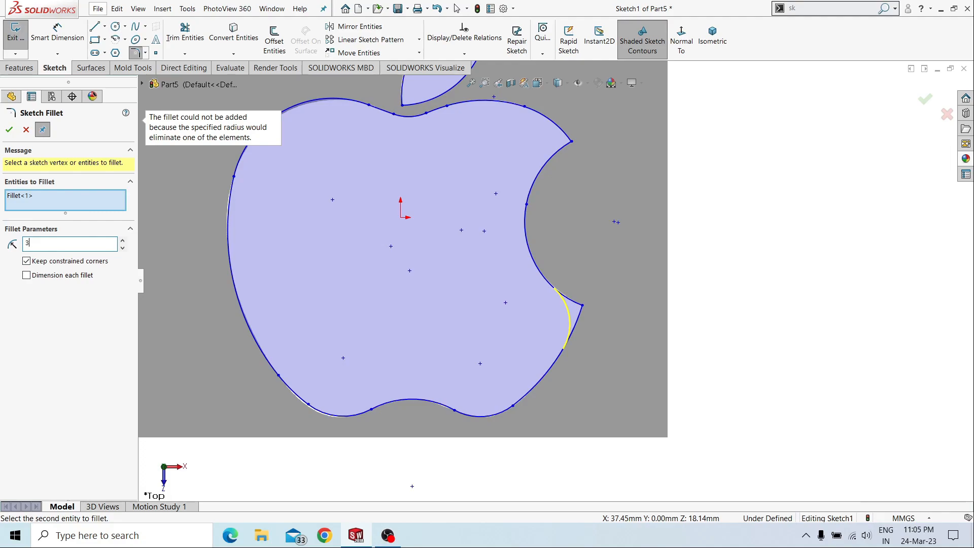
pyautogui.click(571, 141)
pyautogui.click(9, 130)
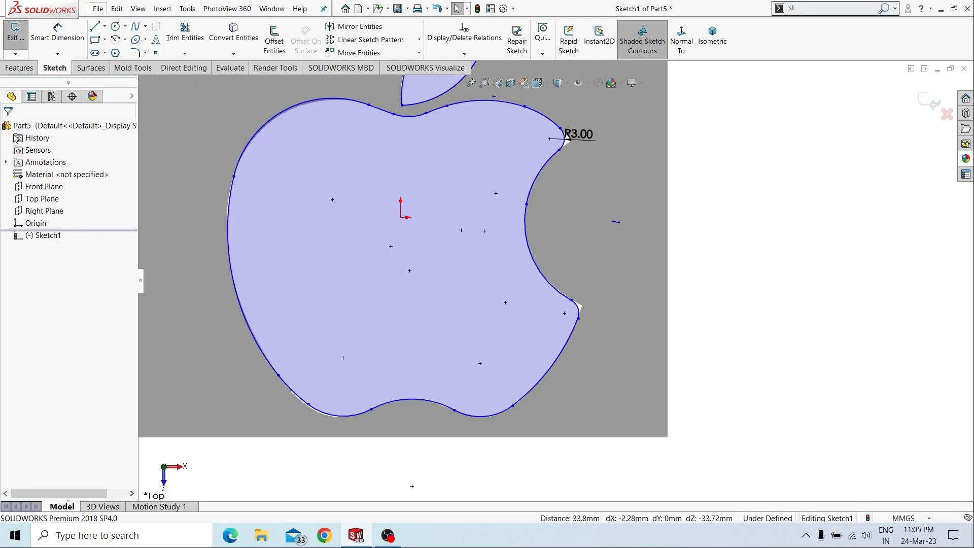
# Extrude the apple and leaf outlines as surfaces 10 mm blind in the reversed direction, below the sketch plane.
pyautogui.press('f')
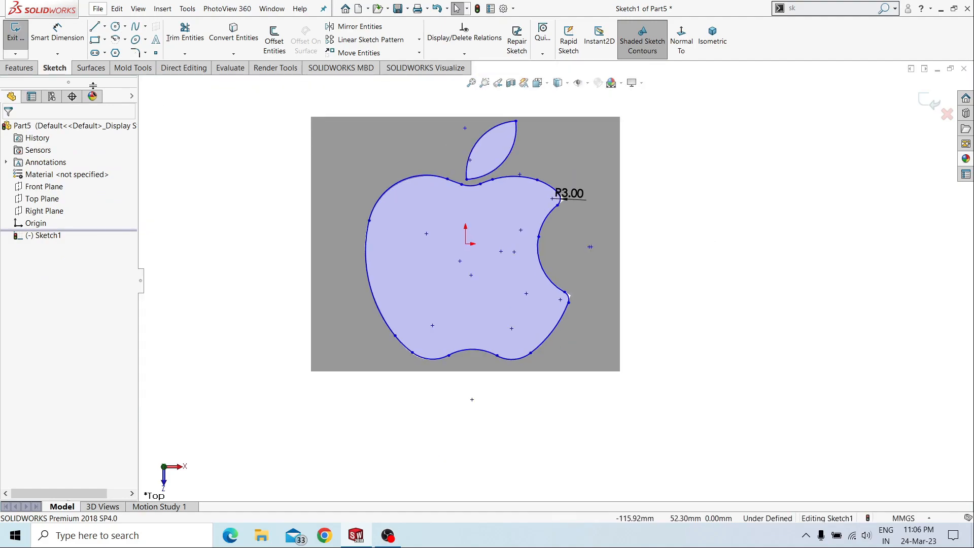
pyautogui.click(91, 67)
pyautogui.click(20, 41)
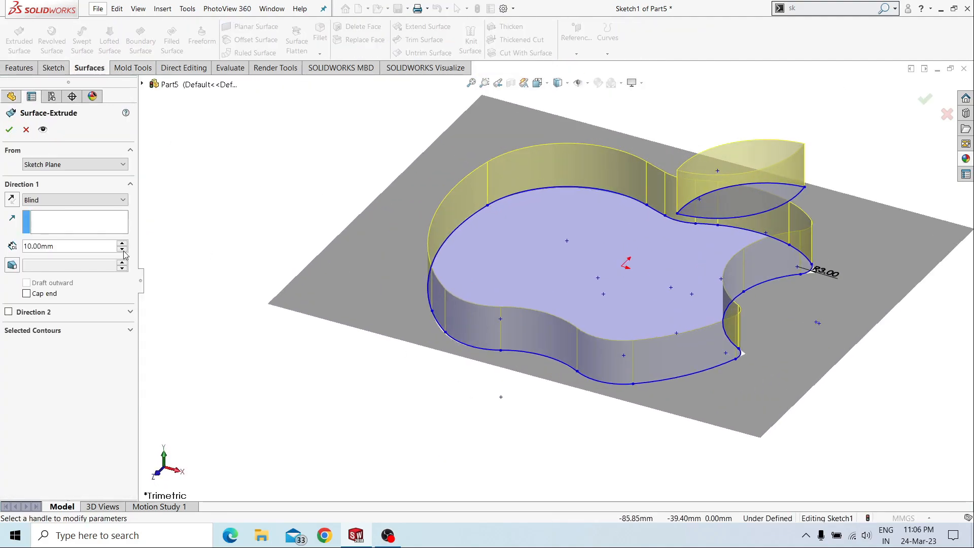
pyautogui.click(12, 200)
pyautogui.click(14, 130)
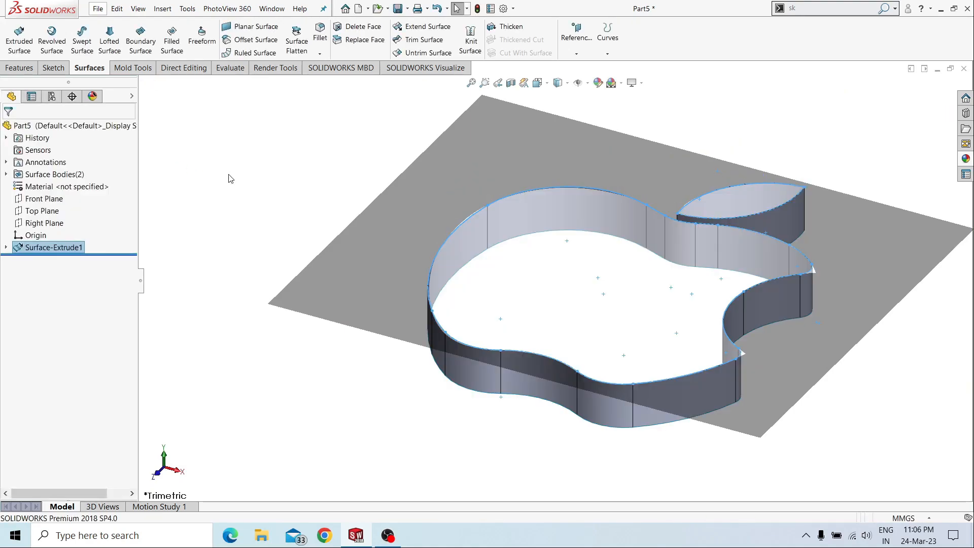
# Start a sketch on the Top Plane and draw a corner rectangle about 90 mm wide around the apple and leaf.
pyautogui.click(20, 212)
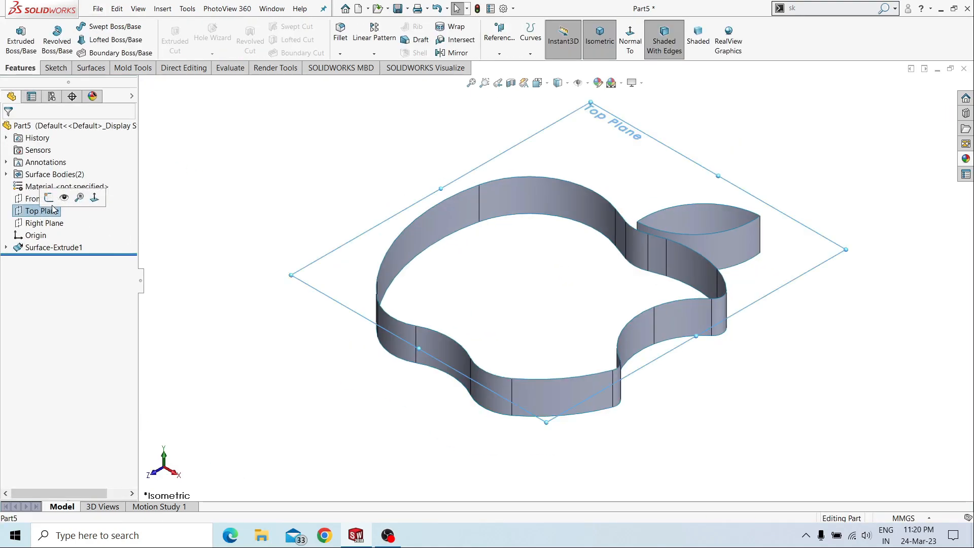
pyautogui.click(61, 193)
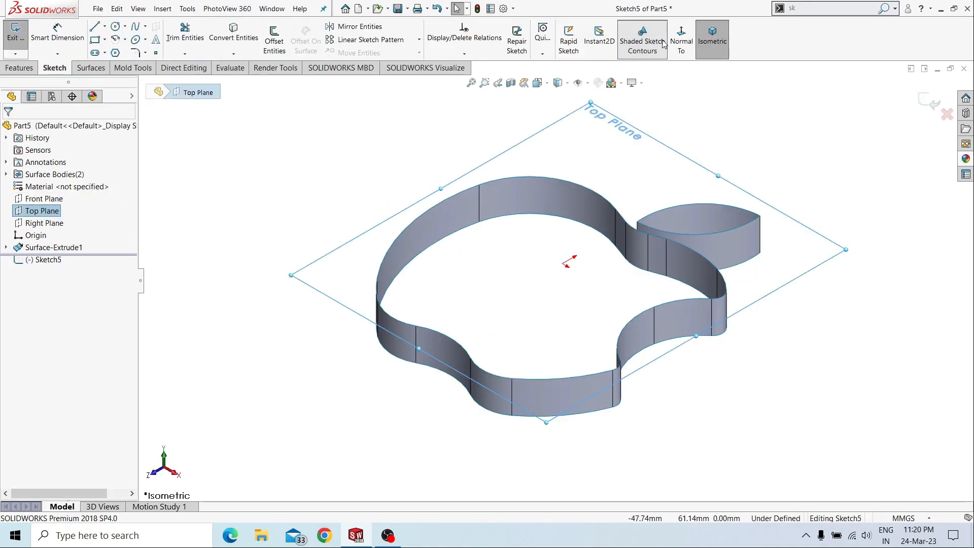
pyautogui.click(680, 45)
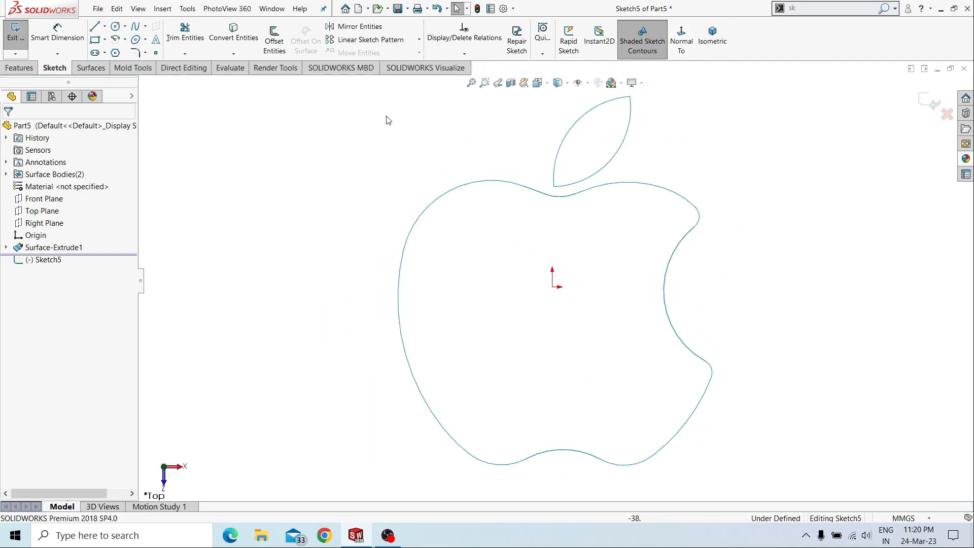
pyautogui.click(94, 40)
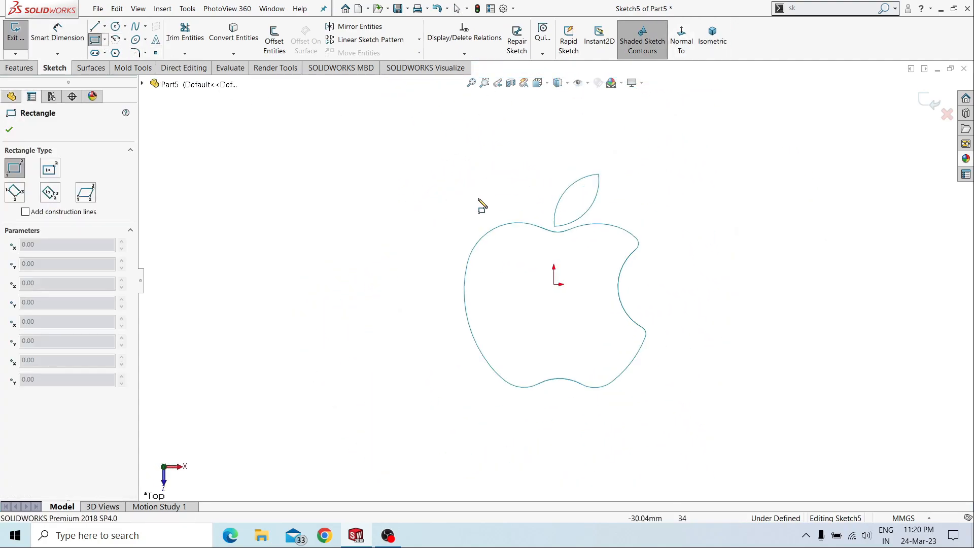
pyautogui.click(450, 161)
pyautogui.click(677, 409)
pyautogui.press('Escape')
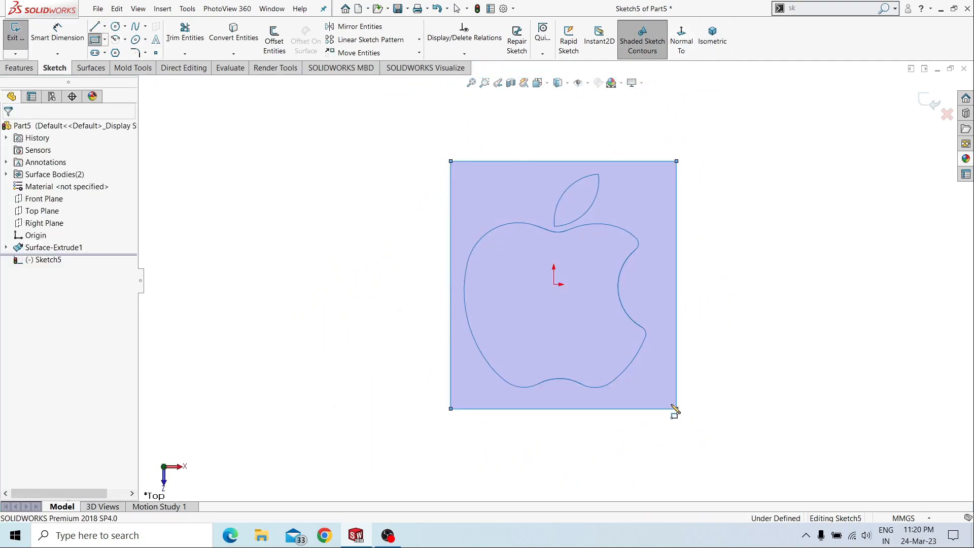
# Make the rectangle's bottom side tangent to the apple's lower edge and its right side tangent to the bite's lower rounded corner.
pyautogui.click(532, 409)
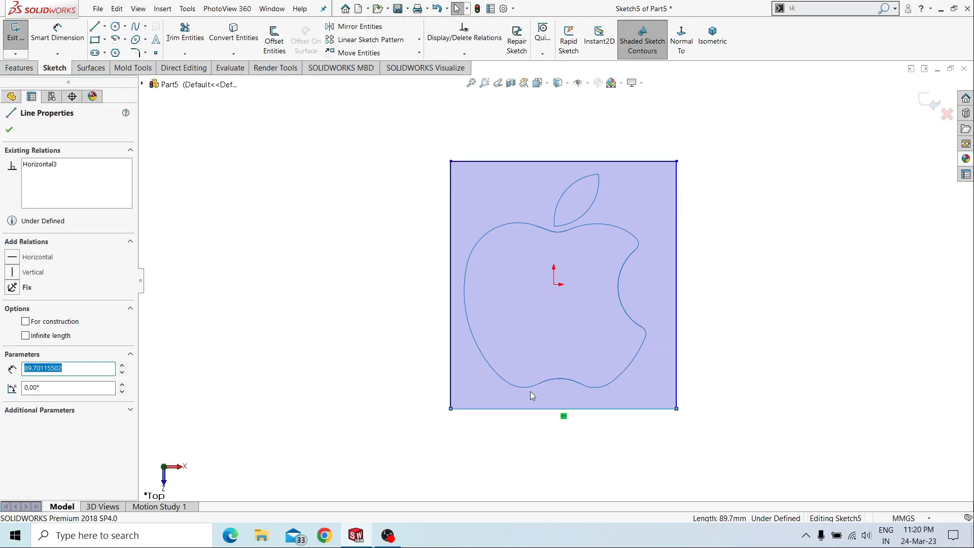
pyautogui.keyDown('ctrl'); pyautogui.click(604, 388); pyautogui.keyUp('ctrl')
pyautogui.click(627, 341)
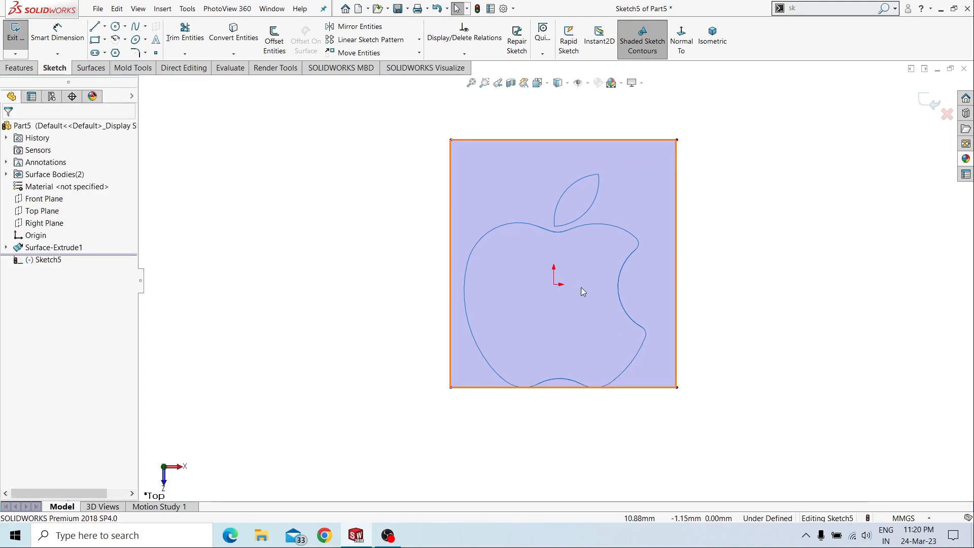
pyautogui.scroll(-5, 548, 398)
pyautogui.scroll(3, 665, 369)
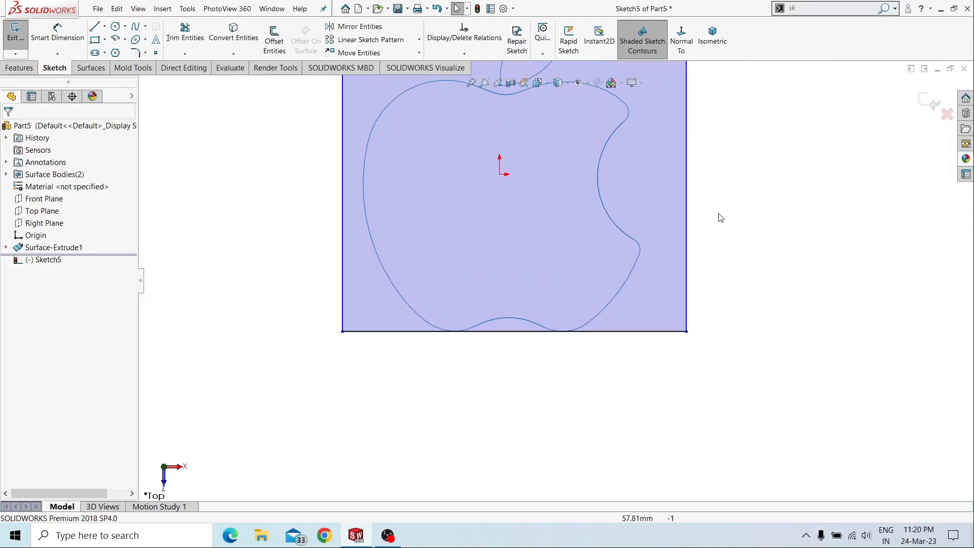
pyautogui.click(687, 215)
pyautogui.keyDown('ctrl'); pyautogui.click(639, 248); pyautogui.keyUp('ctrl')
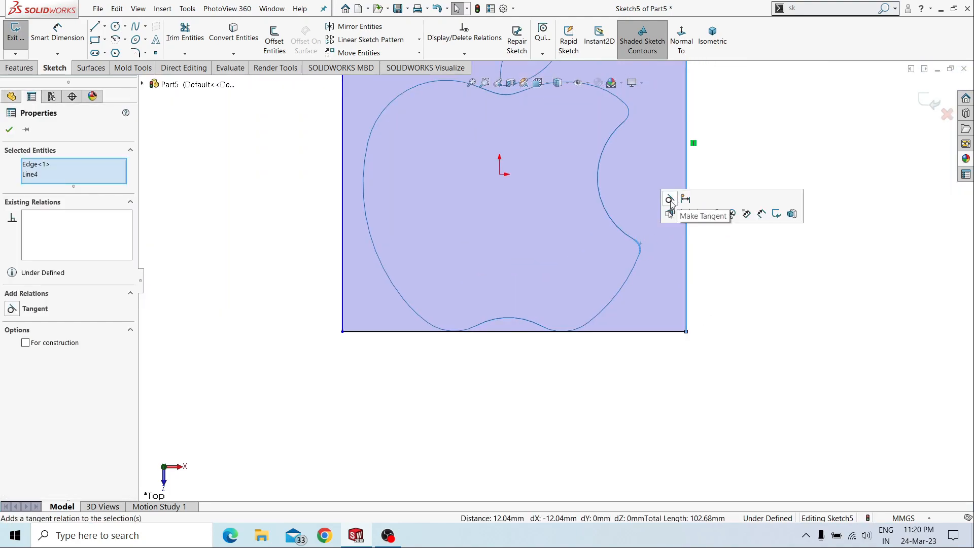
pyautogui.click(669, 202)
# Make the rectangle's left side tangent to the apple's left edge.
pyautogui.scroll(3, 493, 282)
pyautogui.scroll(-4, 445, 168)
pyautogui.click(405, 244)
pyautogui.keyDown('ctrl'); pyautogui.click(435, 264); pyautogui.keyUp('ctrl')
pyautogui.click(464, 220)
# Make the rectangle's top side tangent to the leaf's upper-left edge.
pyautogui.scroll(4, 353, 261)
pyautogui.scroll(-4, 350, 261)
pyautogui.scroll(3, 456, 269)
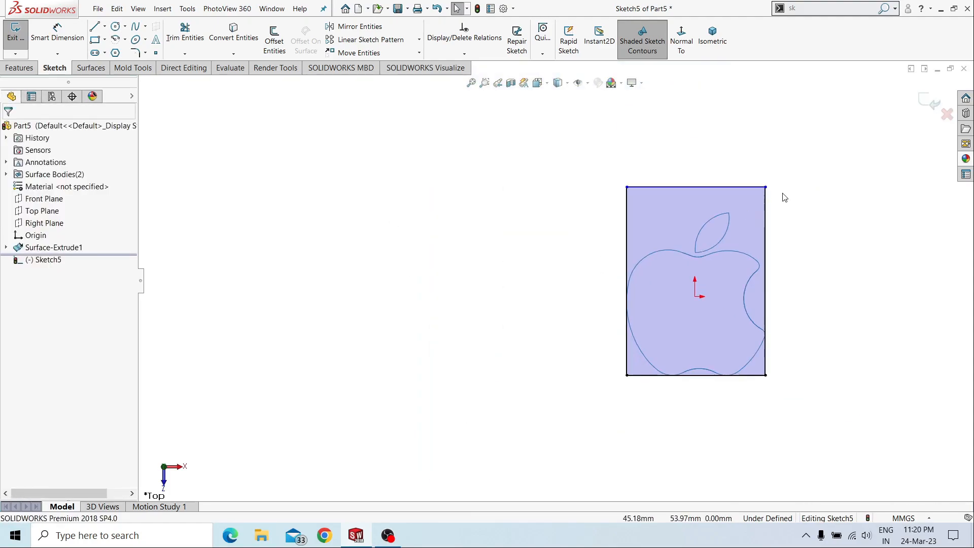
pyautogui.scroll(-4, 764, 200)
pyautogui.click(591, 212)
pyautogui.keyDown('ctrl'); pyautogui.click(553, 280); pyautogui.keyUp('ctrl')
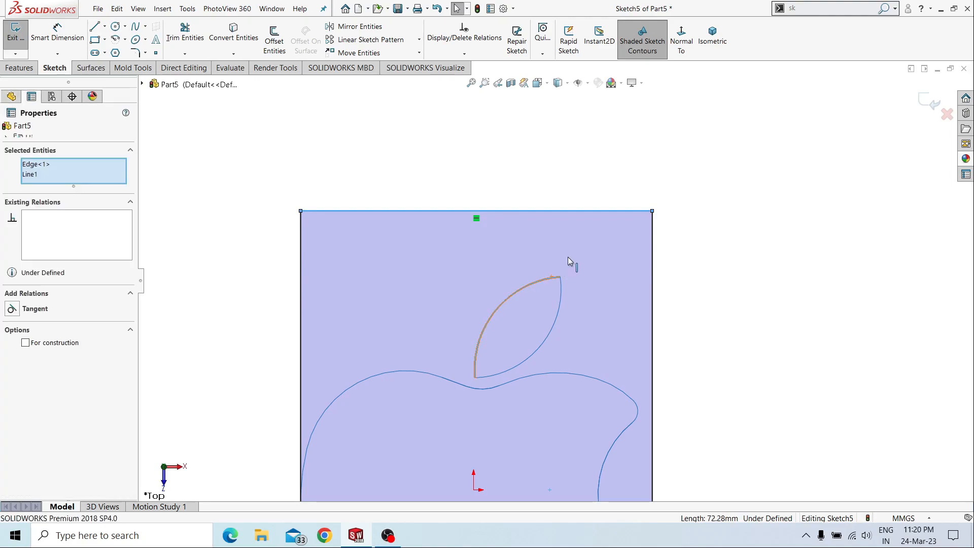
pyautogui.click(579, 243)
pyautogui.scroll(3, 628, 334)
pyautogui.scroll(-3, 623, 295)
# Draw vertical and horizontal centerlines joining the midpoints of the rectangle's opposite sides.
pyautogui.moveTo(611, 291); pyautogui.dragTo(629, 279, button='right')
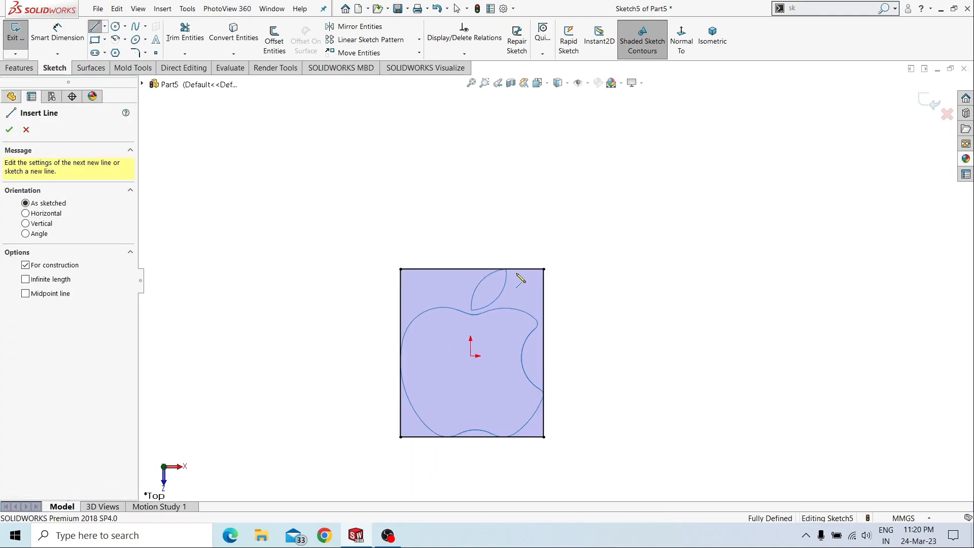
pyautogui.click(471, 269)
pyautogui.click(471, 437)
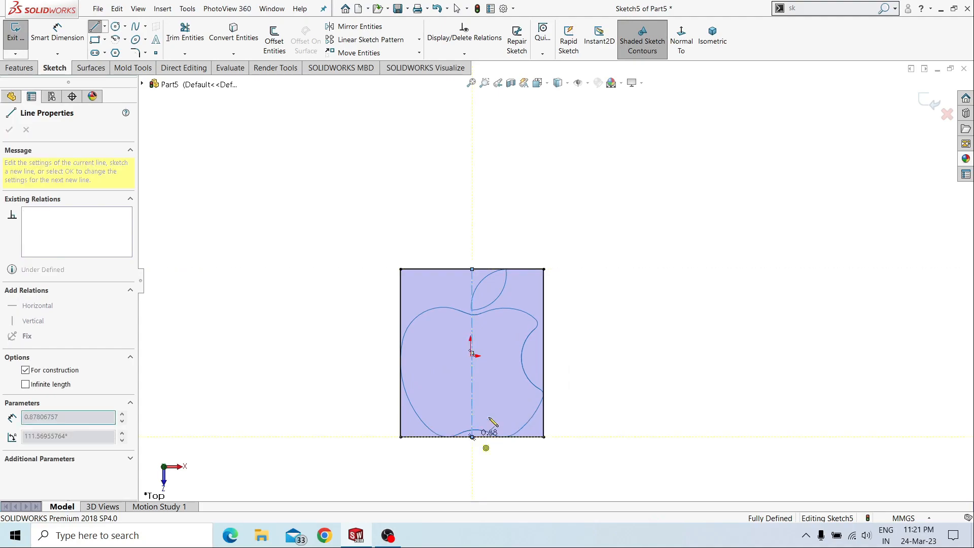
pyautogui.click(544, 353)
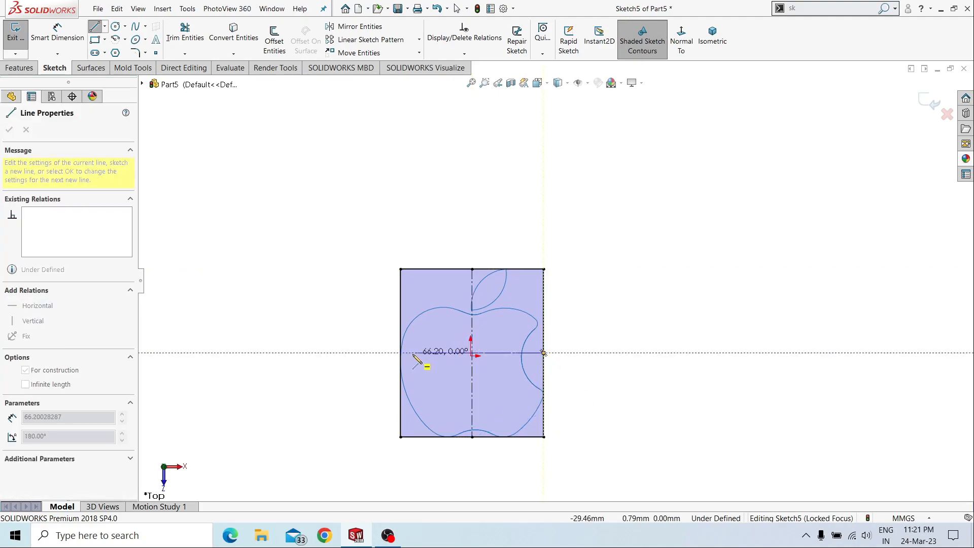
pyautogui.click(401, 352)
pyautogui.rightClick(335, 285)
pyautogui.click(369, 297)
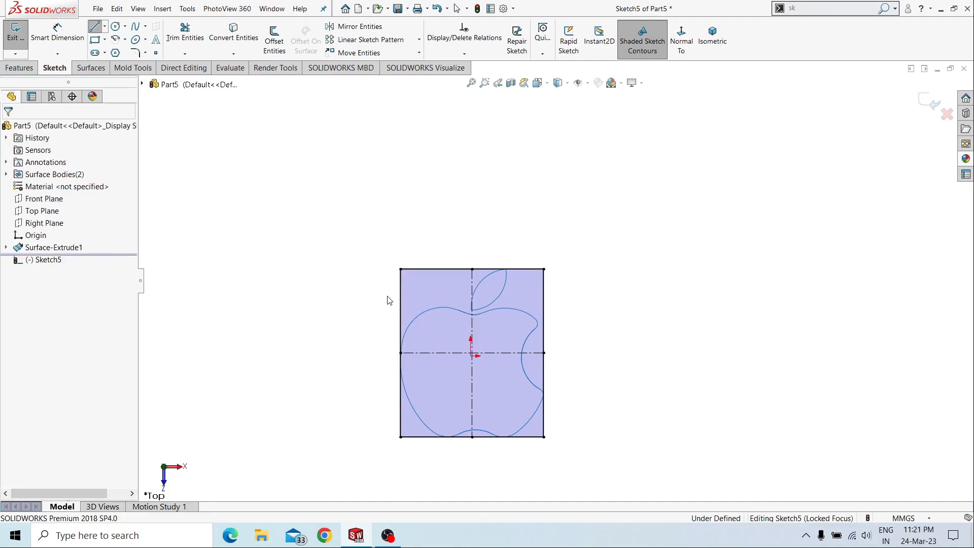
# Convert the rectangle to construction geometry, and power-trim the lower half of the vertical and left half of the horizontal centerline.
pyautogui.click(468, 284)
pyautogui.click(476, 256)
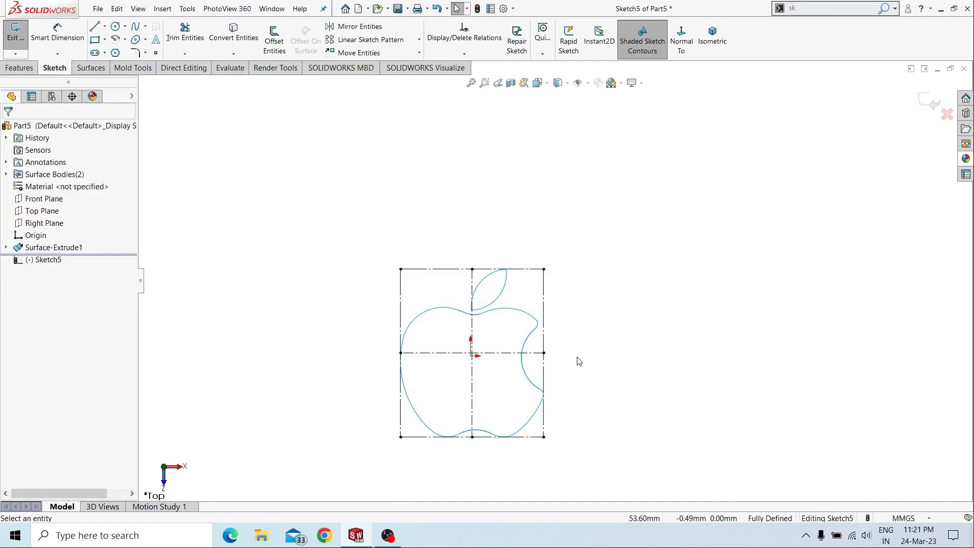
pyautogui.moveTo(619, 330); pyautogui.dragTo(573, 359, button='right')
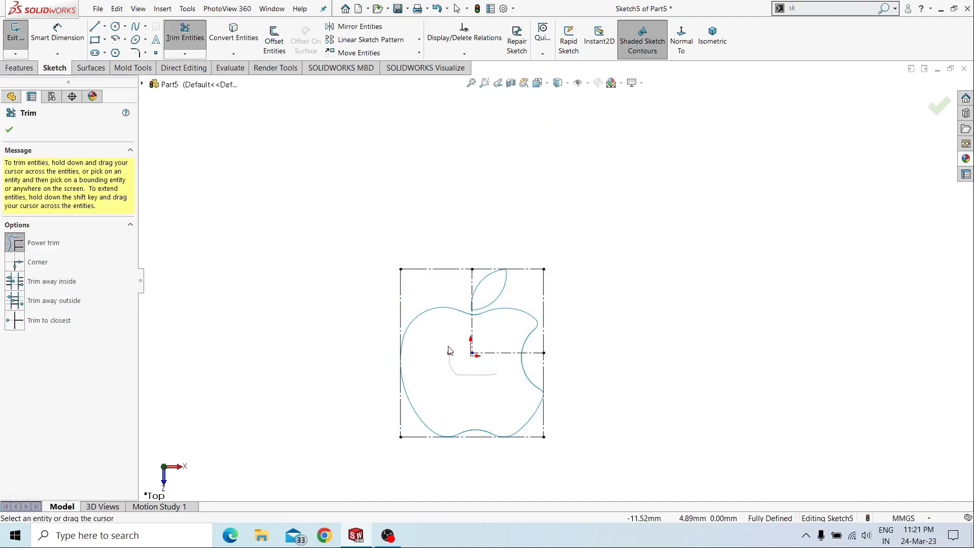
pyautogui.click(936, 111)
pyautogui.moveTo(655, 287); pyautogui.dragTo(656, 241, button='middle')
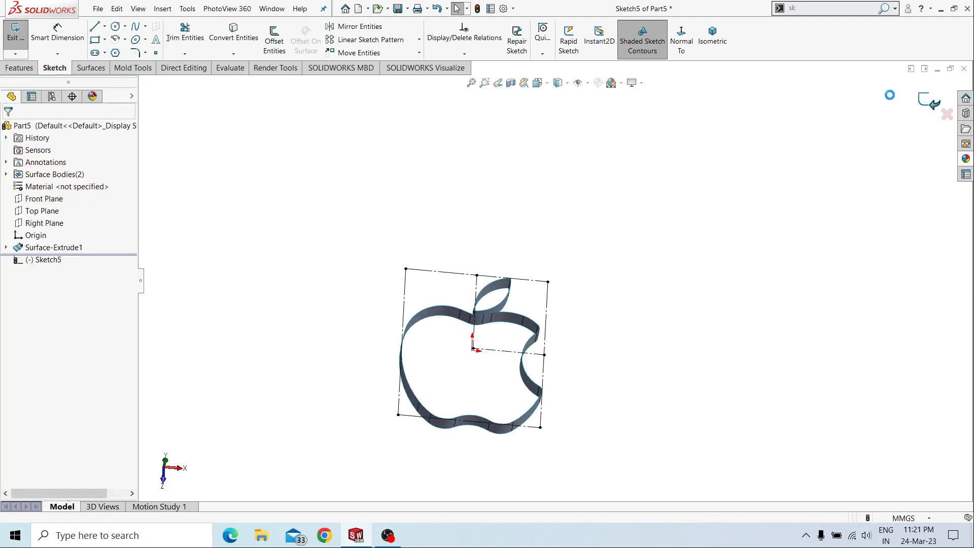
# Create a reference plane from the remaining horizontal centerline and its endpoint at the rectangle's centre, perpendicular to that line.
pyautogui.click(604, 45)
pyautogui.click(535, 241)
pyautogui.click(499, 38)
pyautogui.click(512, 65)
pyautogui.click(568, 274)
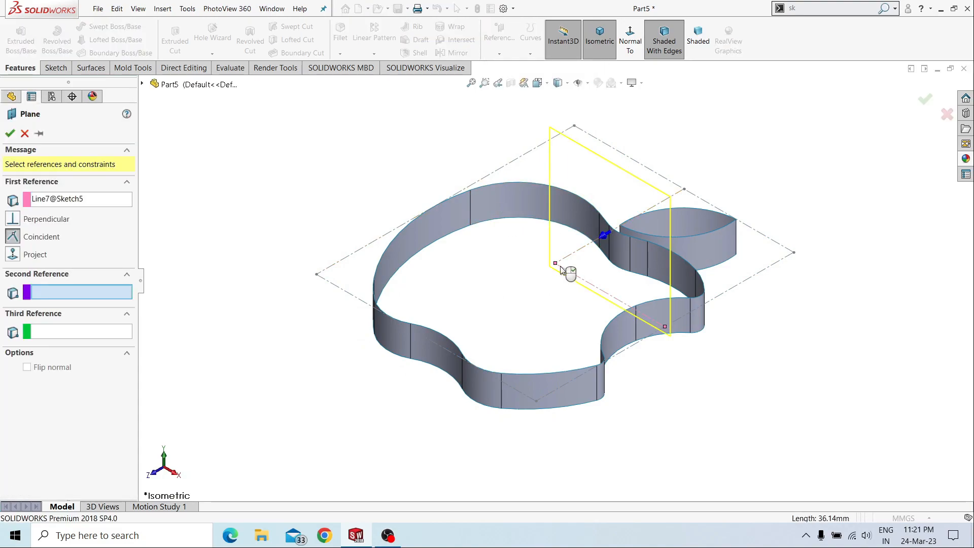
pyautogui.click(553, 264)
pyautogui.click(10, 133)
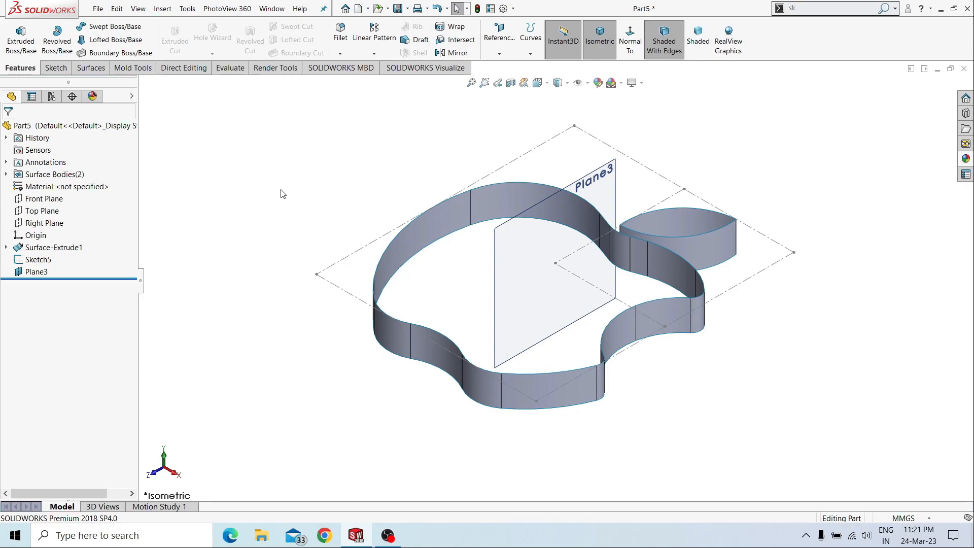
# Split the apple surface into two halves with the new centre plane, selecting resulting bodies 1 and 2 and leaving the leaf uncut.
pyautogui.click(183, 68)
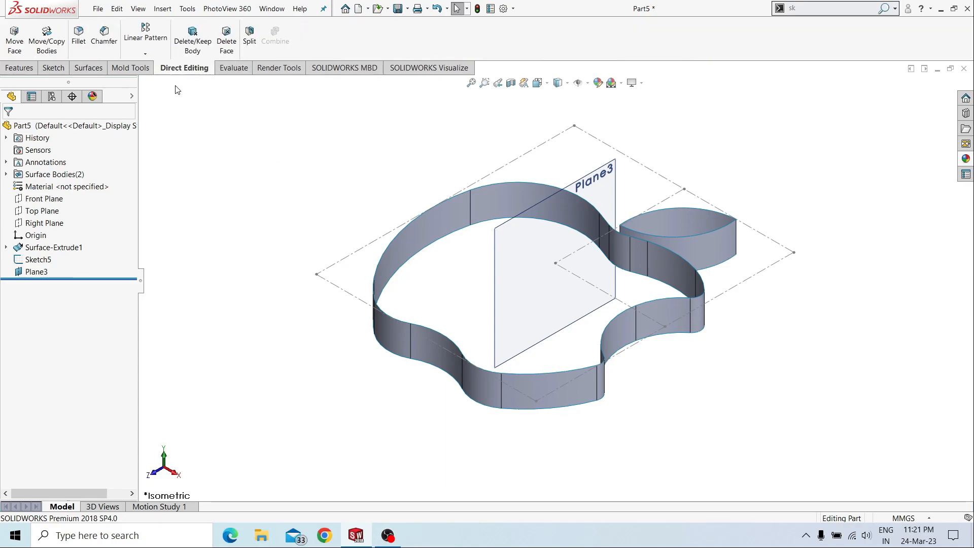
pyautogui.click(249, 36)
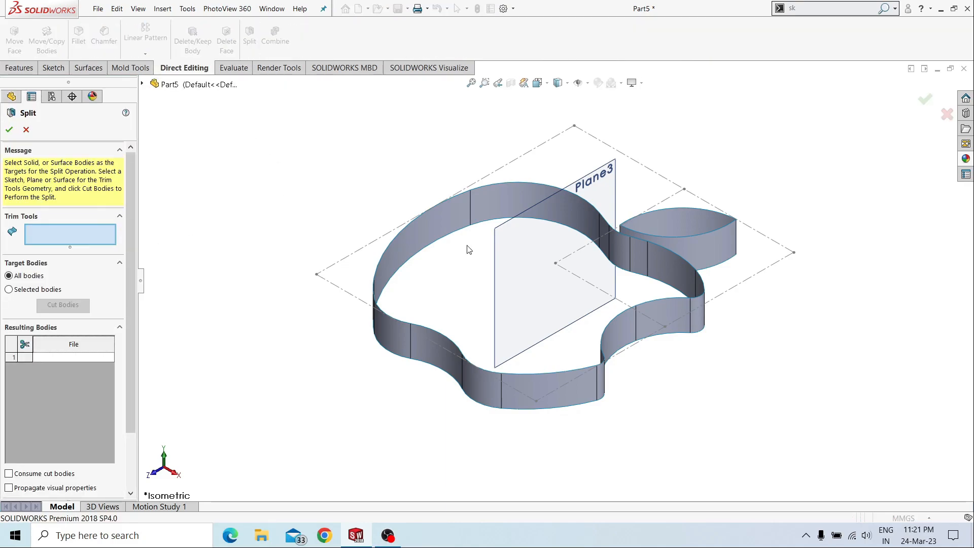
pyautogui.click(523, 251)
pyautogui.click(60, 305)
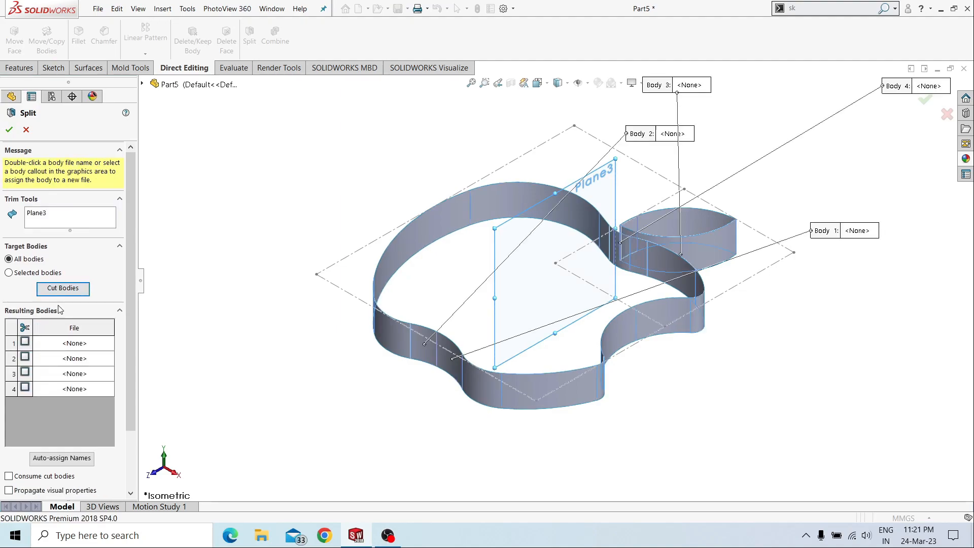
pyautogui.moveTo(637, 133); pyautogui.dragTo(307, 186)
pyautogui.click(24, 357)
pyautogui.moveTo(815, 232); pyautogui.dragTo(446, 409)
pyautogui.click(25, 342)
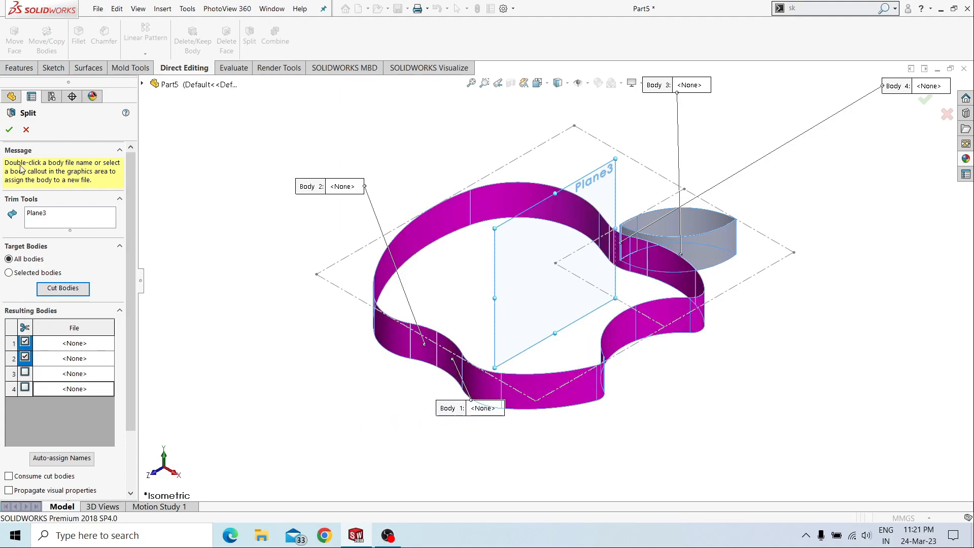
pyautogui.click(10, 130)
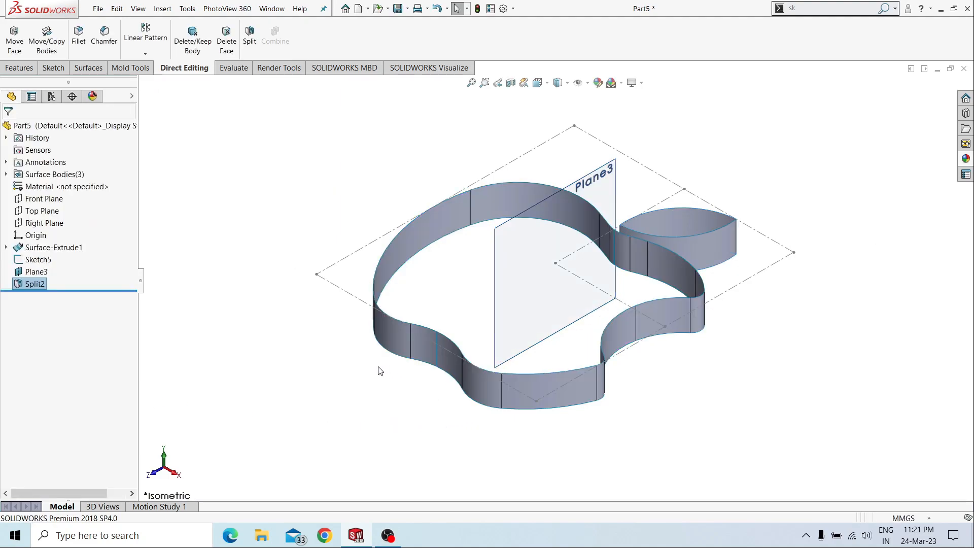
# Hide the centre plane used for the split.
pyautogui.click(36, 272)
pyautogui.click(48, 264)
pyautogui.click(21, 68)
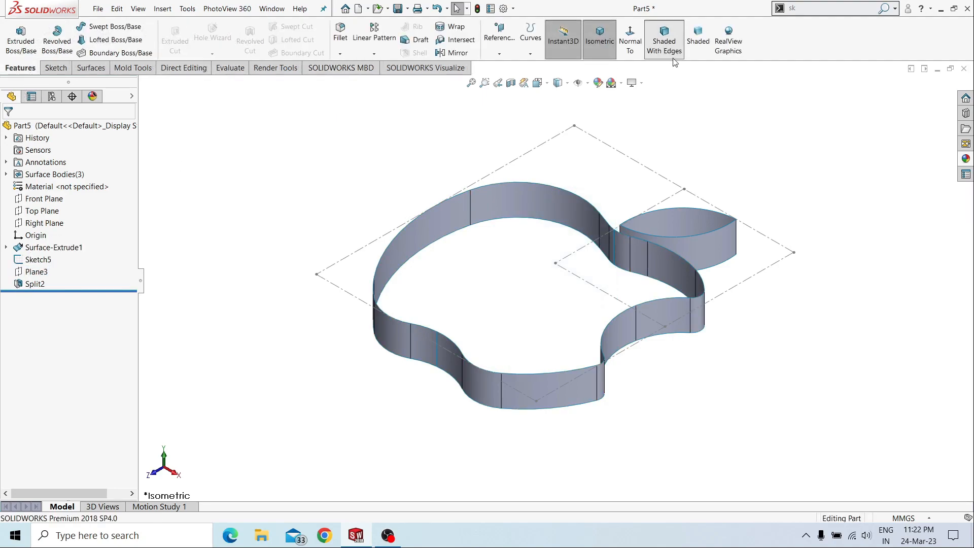
# Create a reference plane perpendicular to the remaining vertical centerline through its endpoint at the rectangle's centre, and hide the plane.
pyautogui.click(500, 38)
pyautogui.click(513, 68)
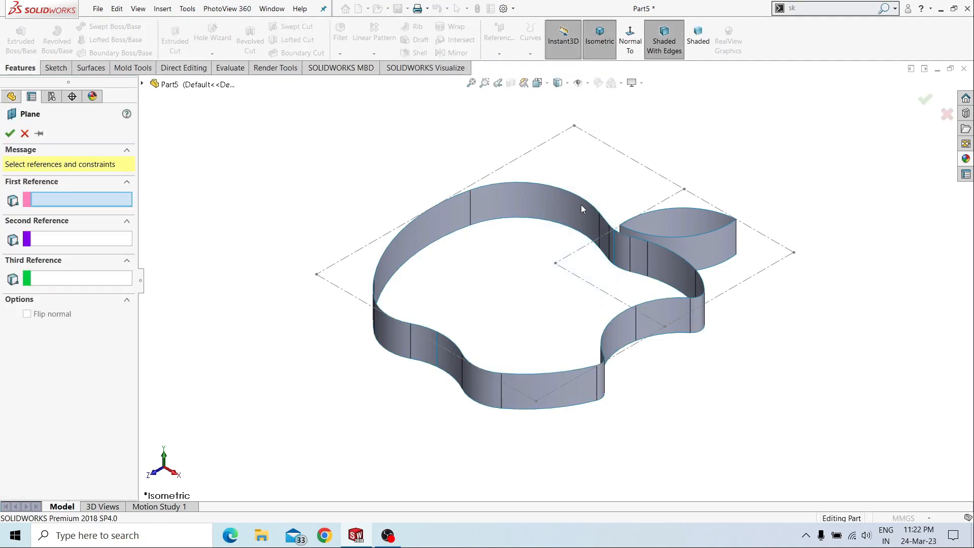
pyautogui.click(577, 254)
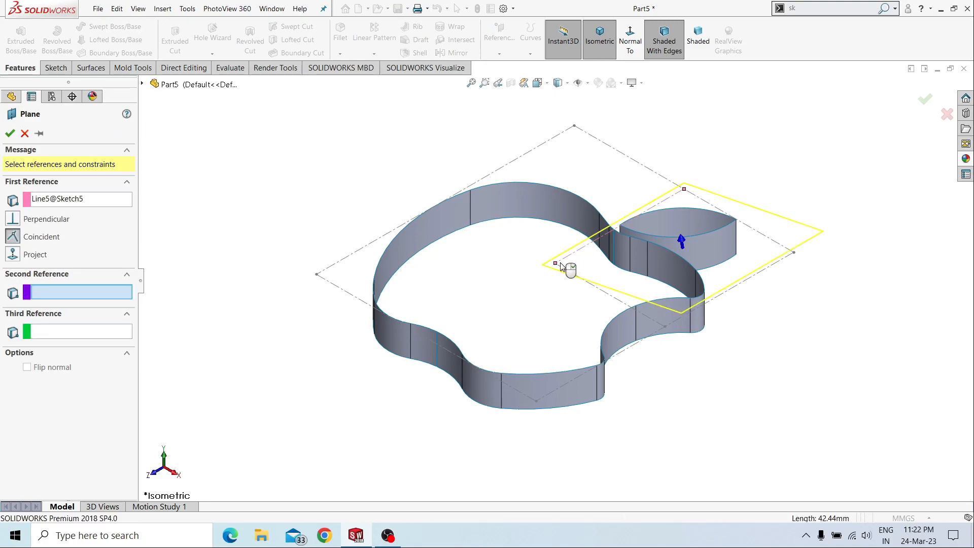
pyautogui.click(555, 265)
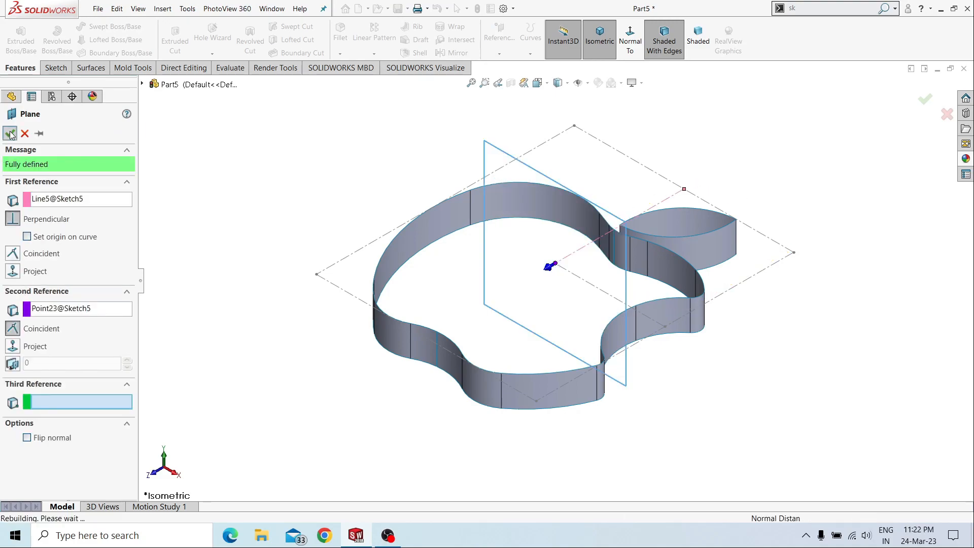
pyautogui.press('Return')
pyautogui.click(284, 209)
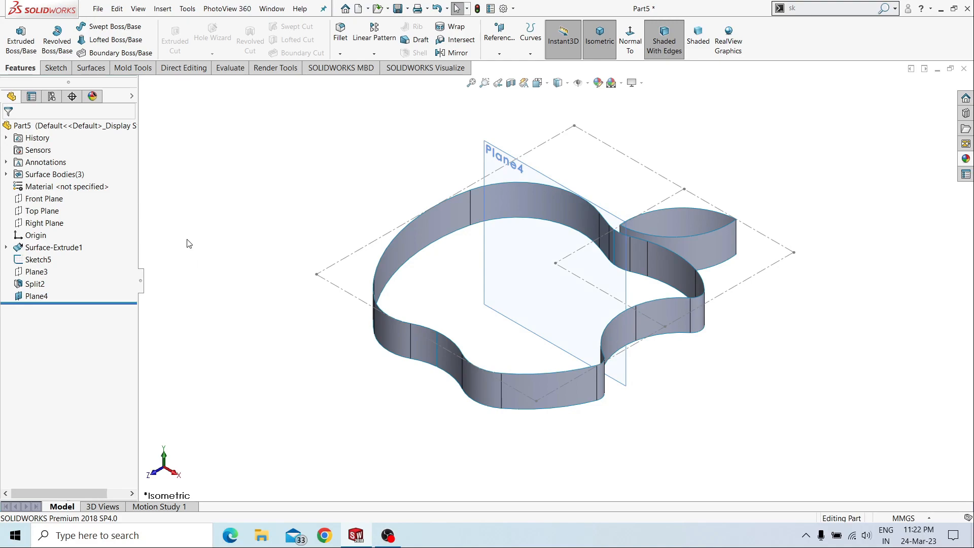
pyautogui.click(522, 170)
pyautogui.click(571, 143)
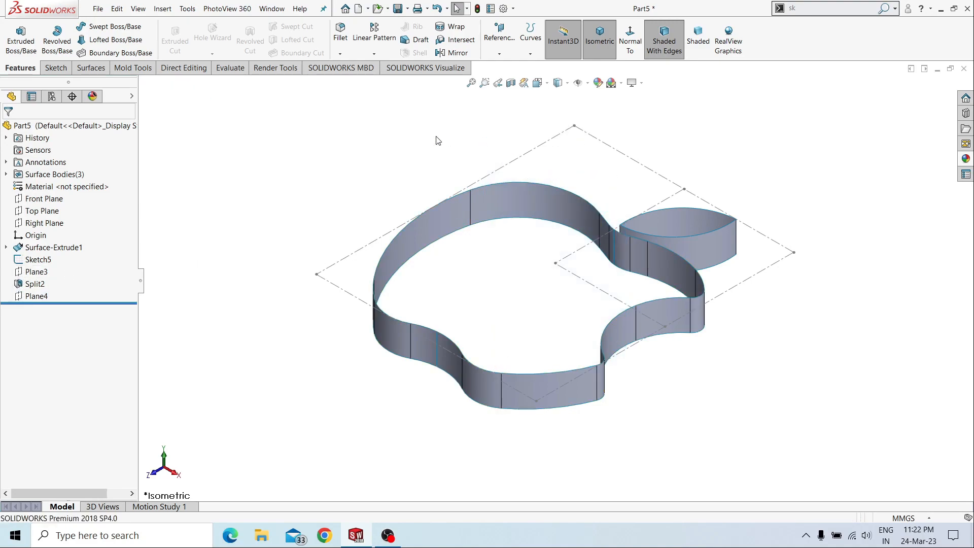
# Start a sketch on Plane3 and draw a three-point arc above the apple wall, overhanging both ends, with a radius of about 101 mm.
pyautogui.click(31, 274)
pyautogui.click(43, 260)
pyautogui.click(680, 49)
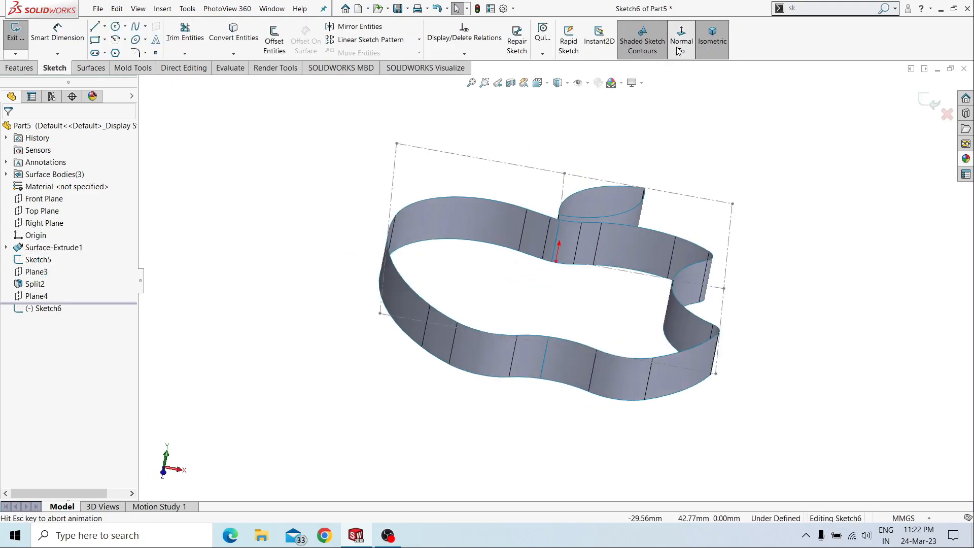
pyautogui.click(711, 41)
pyautogui.click(681, 50)
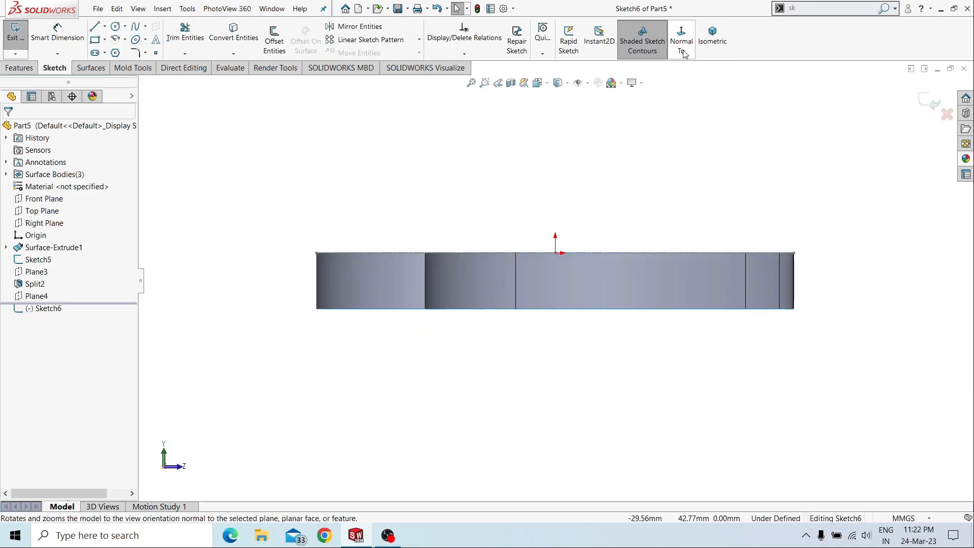
pyautogui.click(116, 41)
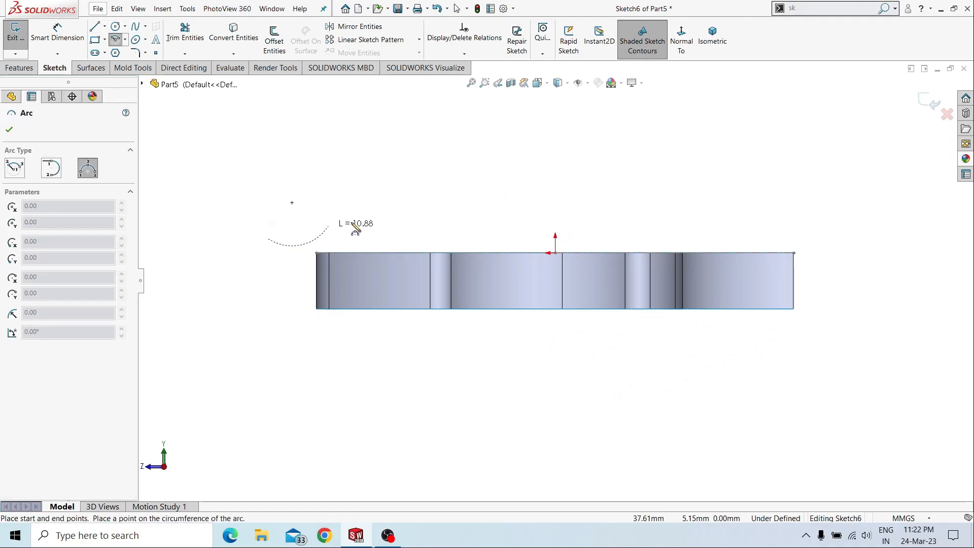
pyautogui.click(813, 228)
pyautogui.click(582, 166)
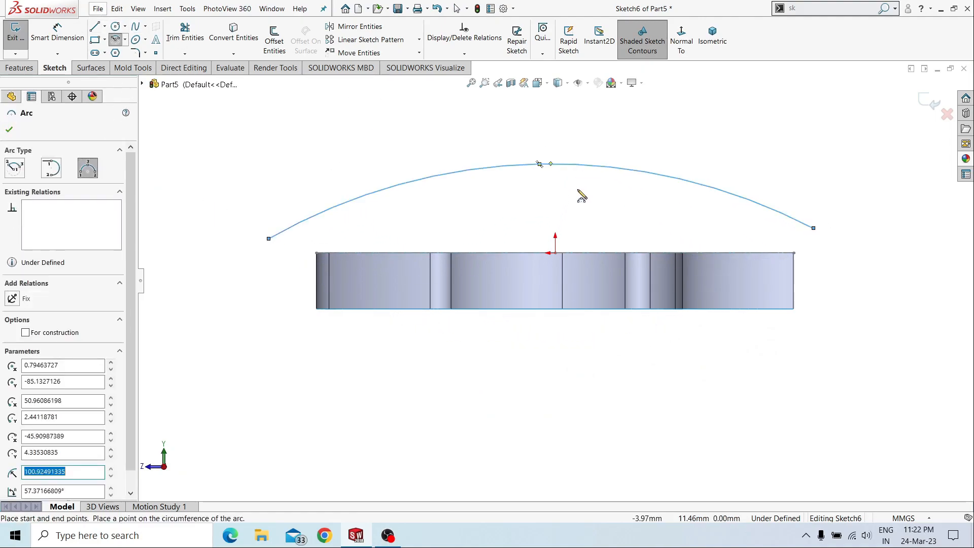
pyautogui.rightClick(577, 188)
pyautogui.click(604, 200)
# Connect the arc's two endpoints with a construction line and make that line horizontal.
pyautogui.moveTo(547, 166); pyautogui.dragTo(482, 180, button='right')
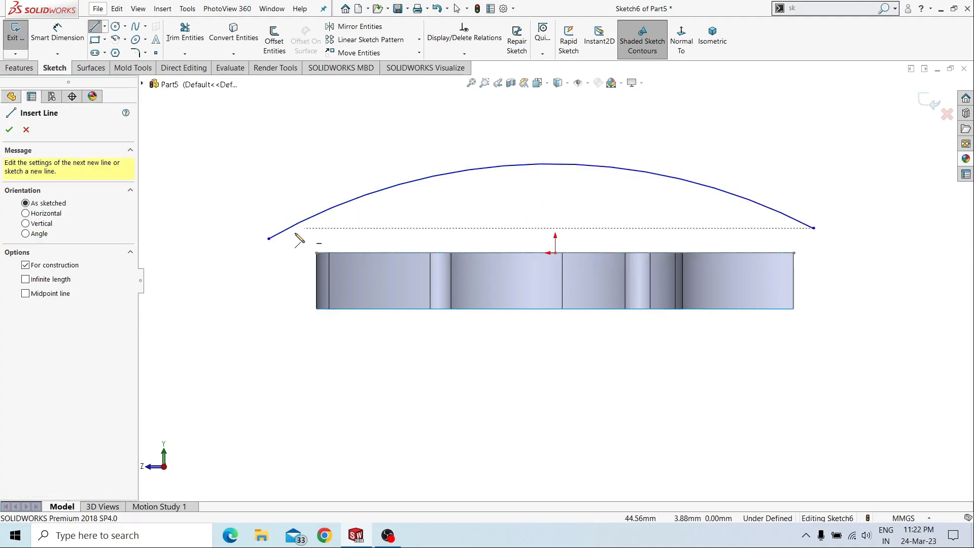
pyautogui.click(269, 238)
pyautogui.click(813, 227)
pyautogui.rightClick(809, 171)
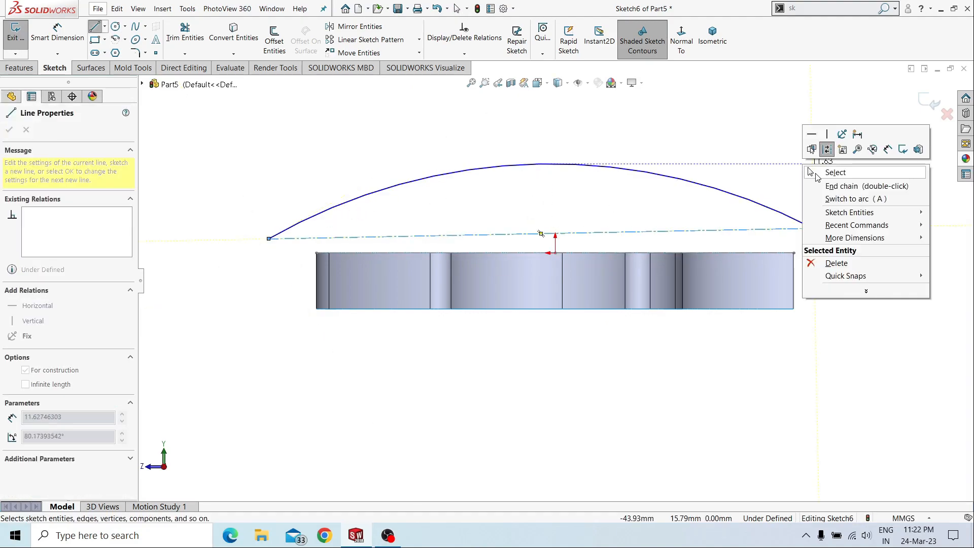
pyautogui.click(815, 174)
pyautogui.click(741, 230)
pyautogui.click(770, 187)
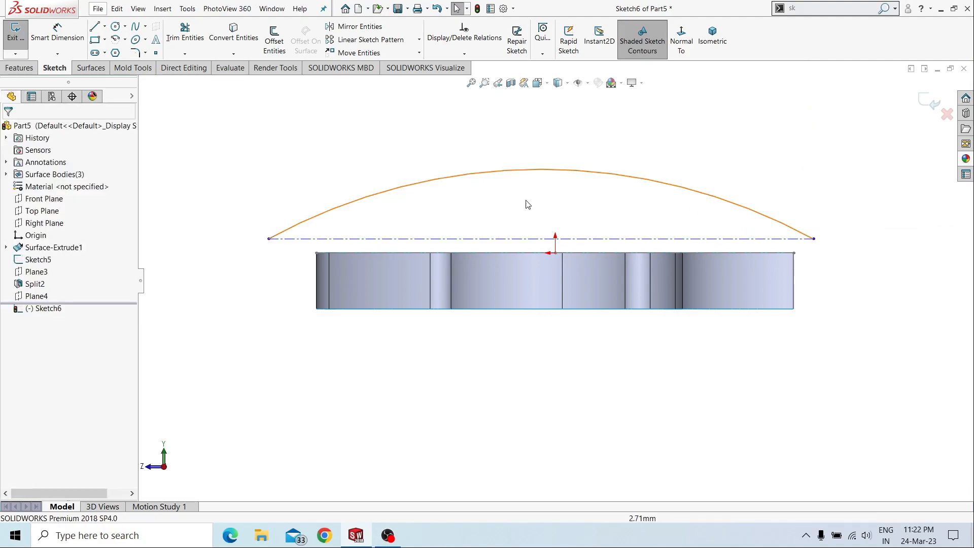
# Dimension the construction line 4 mm above the bounding rectangle.
pyautogui.moveTo(275, 290); pyautogui.dragTo(289, 242, button='right')
pyautogui.click(298, 238)
pyautogui.click(331, 253)
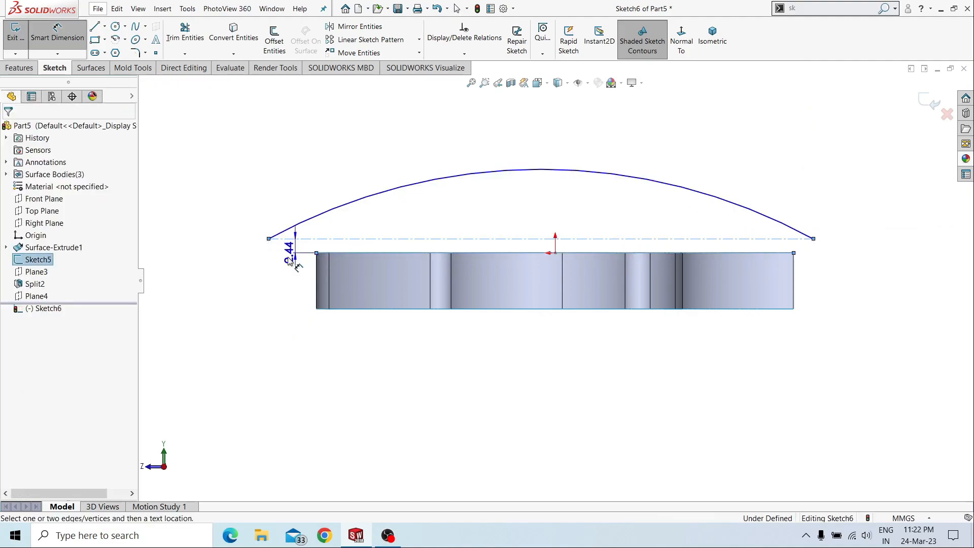
pyautogui.click(269, 282)
pyautogui.write('4')
pyautogui.press('Return')
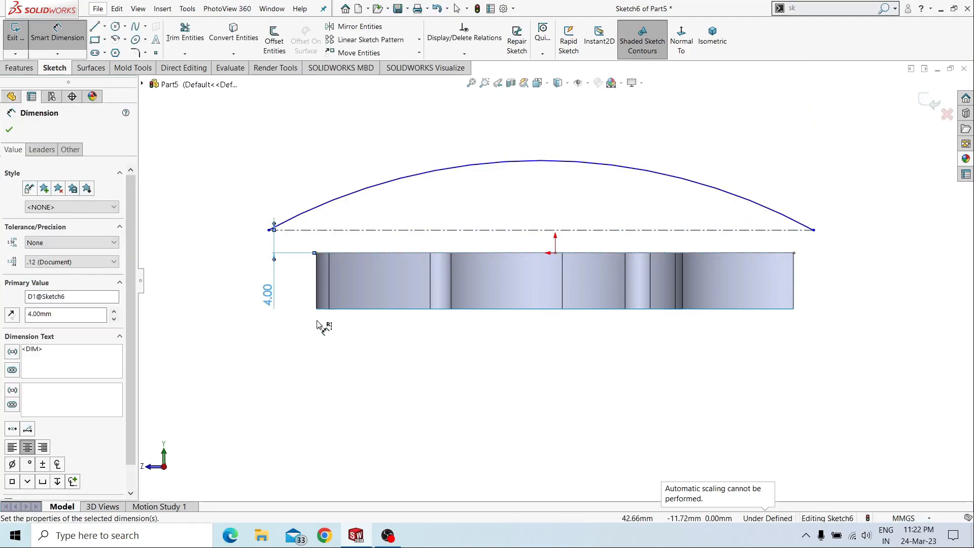
pyautogui.click(349, 343)
# Set the construction line's length to 100 mm and its left endpoint's horizontal distance from the rectangle's edge to 5 mm.
pyautogui.click(430, 230)
pyautogui.click(549, 384)
pyautogui.write('100')
pyautogui.press('Return')
pyautogui.click(557, 337)
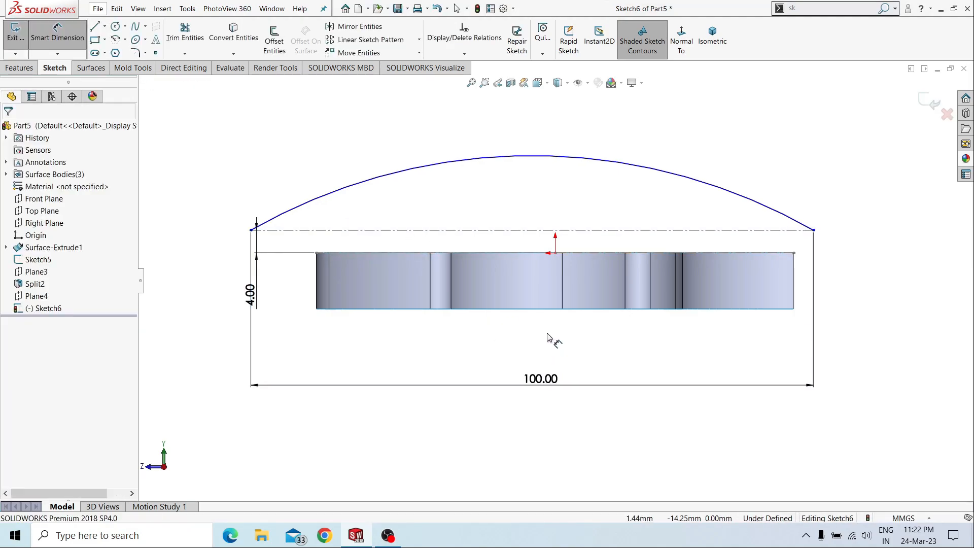
pyautogui.click(251, 230)
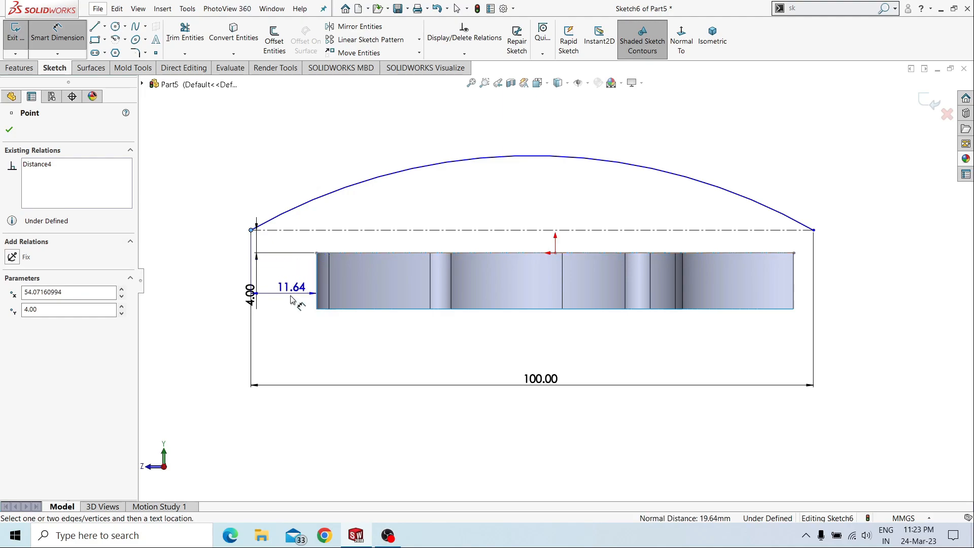
pyautogui.click(293, 295)
pyautogui.write('5')
pyautogui.press('Return')
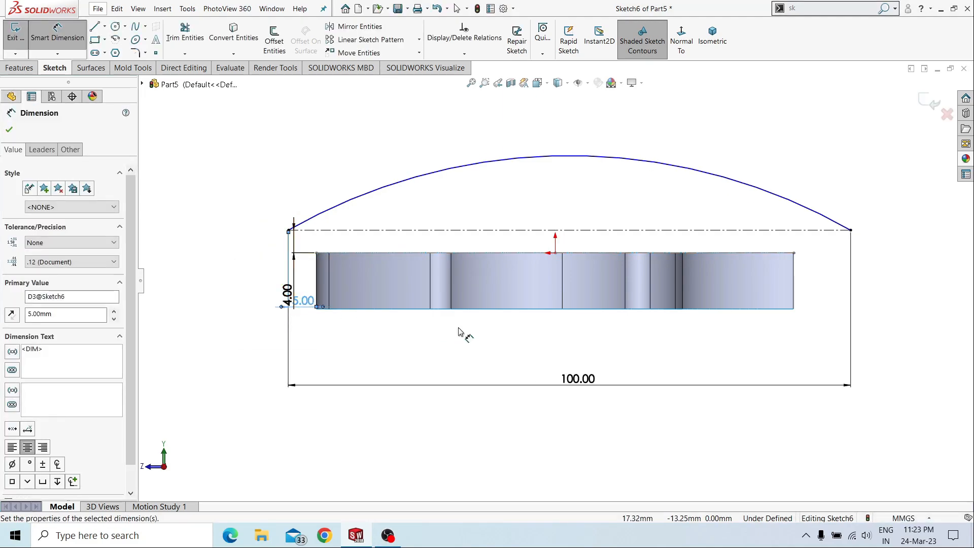
# Set the arc's radius to 100 mm and exit the sketch.
pyautogui.click(434, 175)
pyautogui.click(416, 146)
pyautogui.write('100')
pyautogui.press('Return')
pyautogui.click(533, 184)
pyautogui.rightClick(530, 142)
pyautogui.click(551, 150)
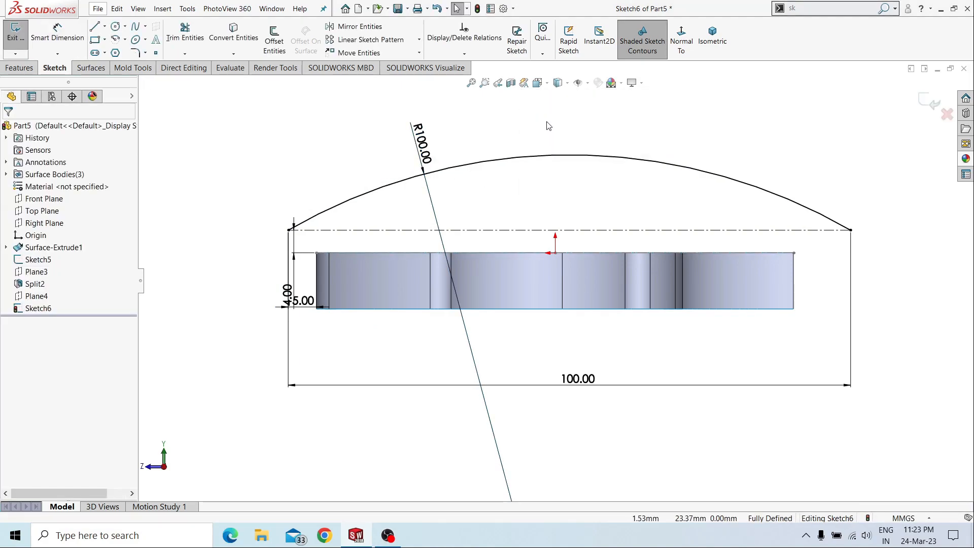
pyautogui.click(921, 98)
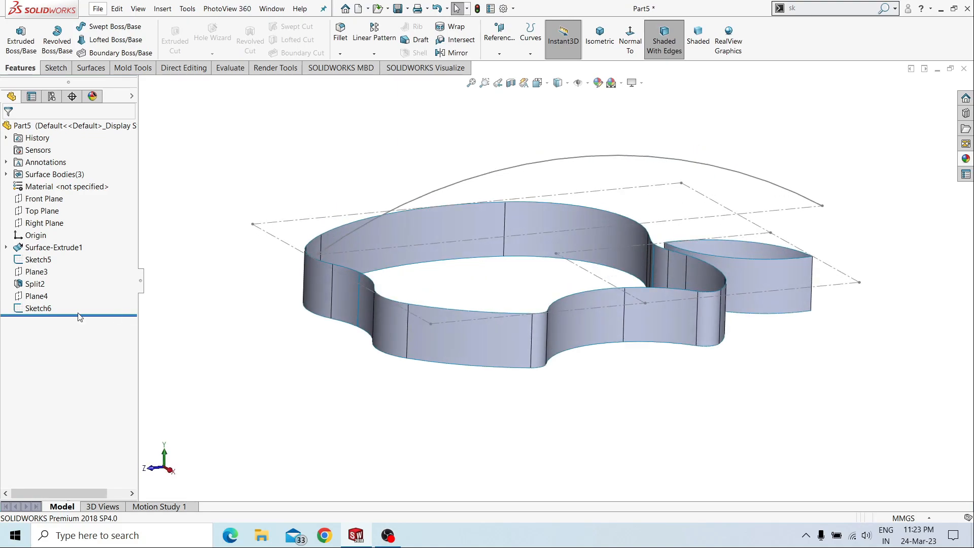
# Start a sketch on Plane4 and draw a three-point arc over the apple wall, extending past both ends.
pyautogui.click(37, 296)
pyautogui.click(46, 278)
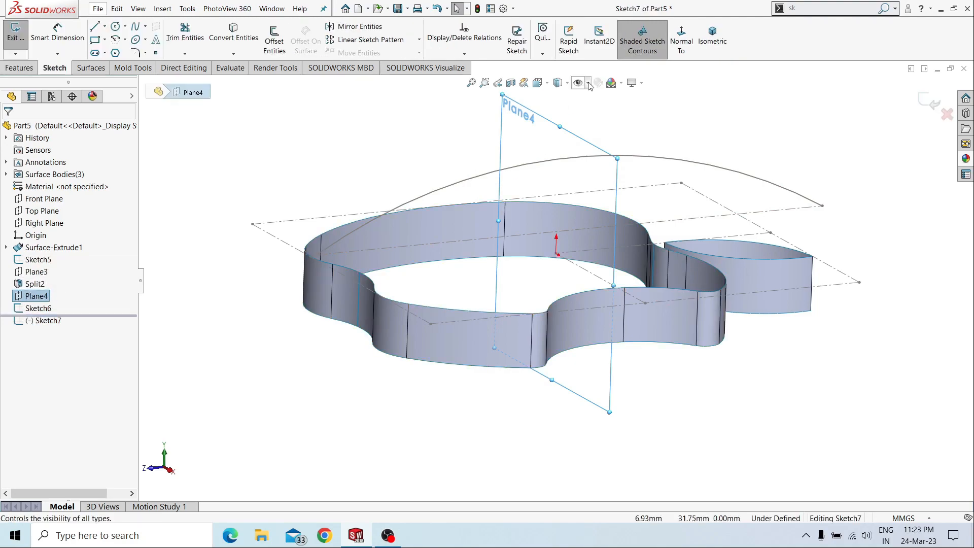
pyautogui.click(681, 45)
pyautogui.click(115, 39)
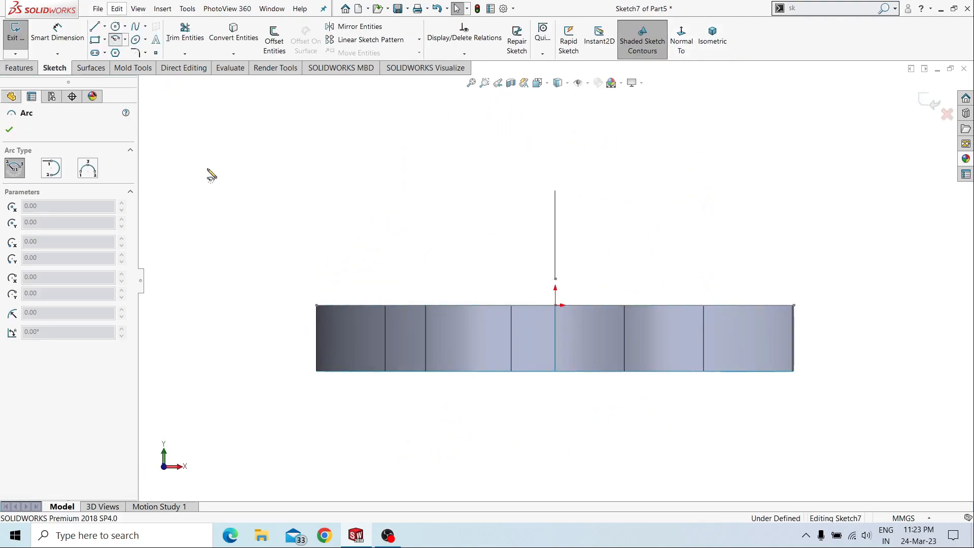
pyautogui.click(88, 174)
pyautogui.moveTo(266, 290); pyautogui.dragTo(839, 289)
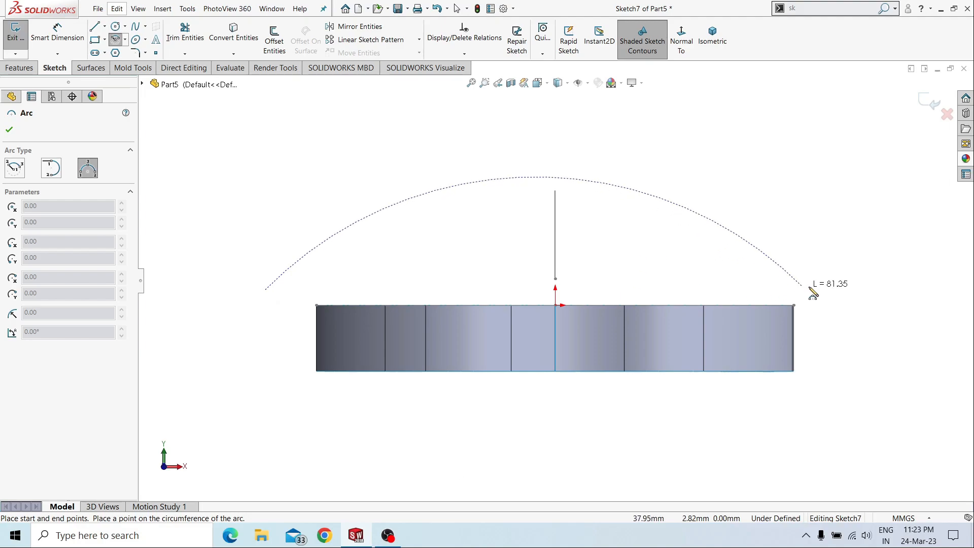
pyautogui.click(628, 230)
pyautogui.rightClick(623, 223)
pyautogui.click(641, 226)
pyautogui.rightClick(641, 231)
pyautogui.click(659, 237)
# Join the second arc's endpoints with a horizontal construction line.
pyautogui.moveTo(613, 250); pyautogui.dragTo(335, 282, button='right')
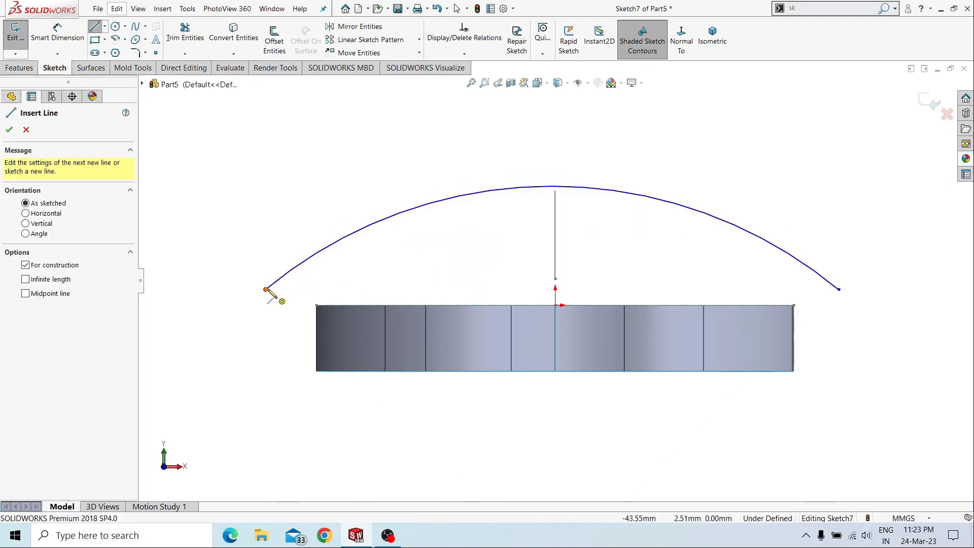
pyautogui.click(265, 290)
pyautogui.click(839, 290)
pyautogui.rightClick(723, 262)
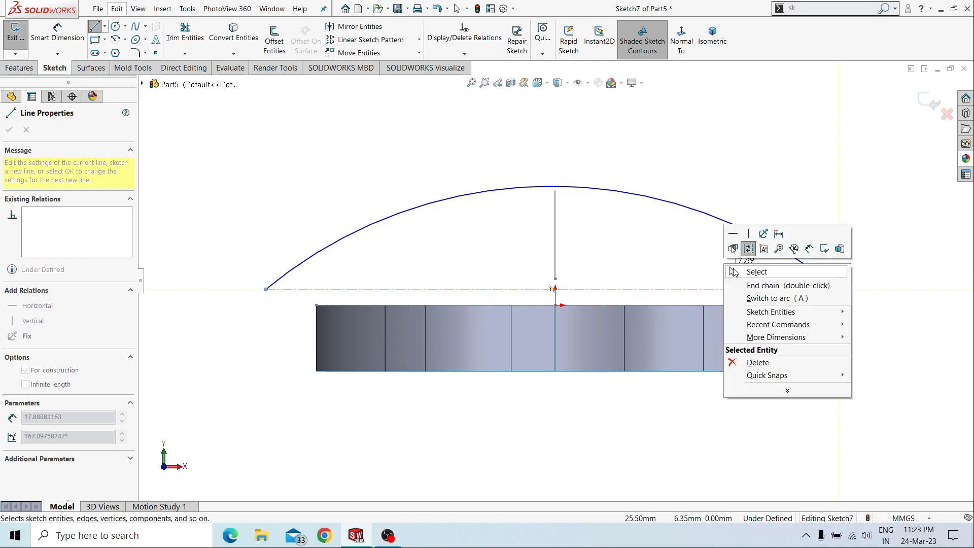
pyautogui.click(751, 272)
pyautogui.click(702, 289)
pyautogui.click(680, 247)
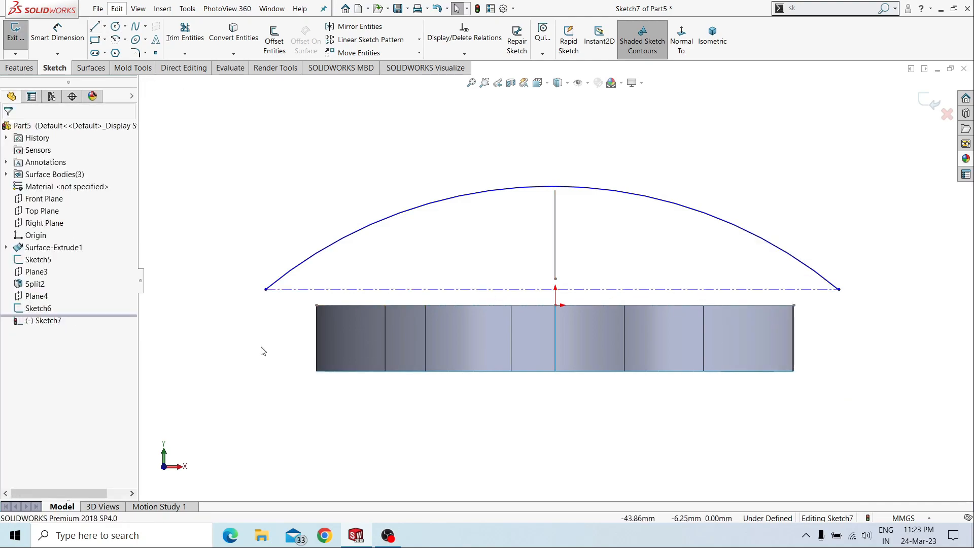
# Set the height of the second arc's construction line above the bounding rectangle to 4 mm.
pyautogui.moveTo(280, 351); pyautogui.dragTo(301, 300, button='right')
pyautogui.click(303, 289)
pyautogui.click(320, 304)
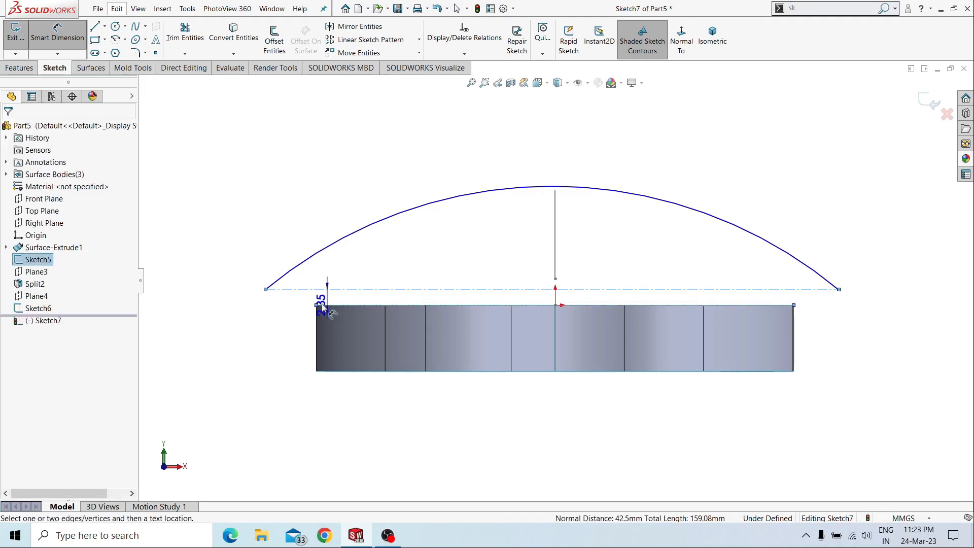
pyautogui.click(273, 351)
pyautogui.write('4')
pyautogui.press('Return')
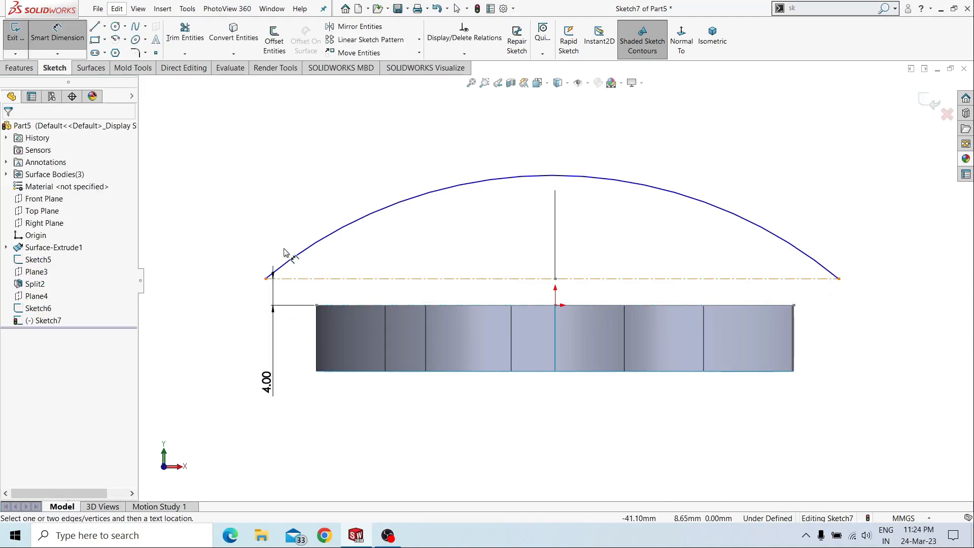
# Dimension the second arc's construction line to a length of 100 mm.
pyautogui.click(364, 278)
pyautogui.click(549, 413)
pyautogui.press('Return')
pyautogui.rightClick(504, 222)
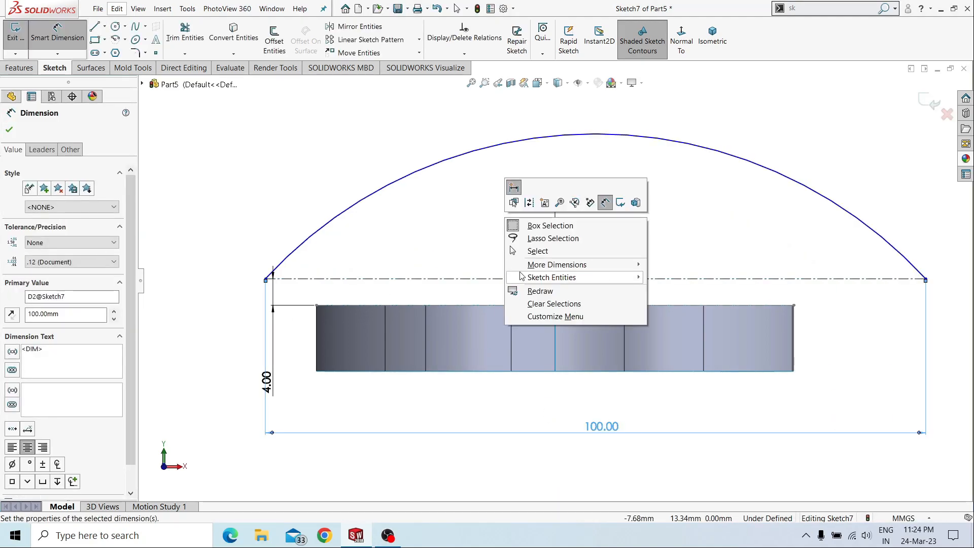
pyautogui.click(522, 254)
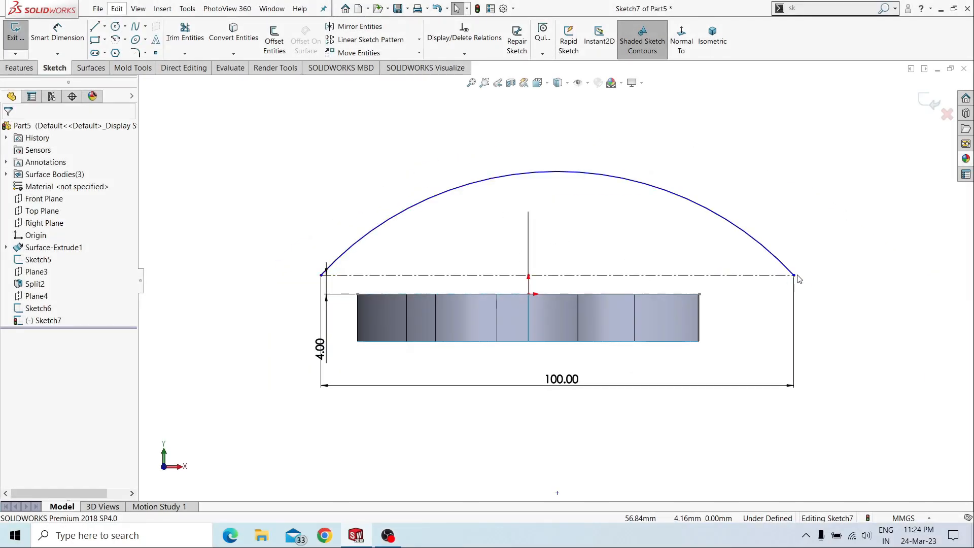
# Shift the second arc's right endpoint inward and lower its crown to place it roughly centred over the apple.
pyautogui.moveTo(795, 275); pyautogui.dragTo(770, 276)
pyautogui.moveTo(533, 177); pyautogui.dragTo(541, 221)
pyautogui.click(541, 222)
# Add a pierce relation between the second arc's midpoint and the first sketch's arc, and exit the sketch.
pyautogui.moveTo(544, 226); pyautogui.dragTo(506, 252, button='middle')
pyautogui.scroll(-3, 506, 252)
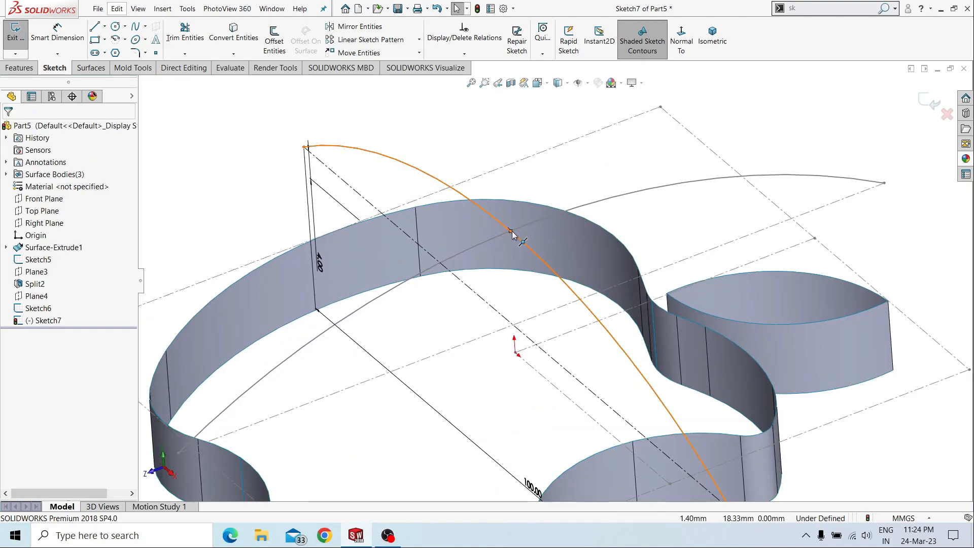
pyautogui.click(512, 230)
pyautogui.keyDown('ctrl'); pyautogui.click(519, 226); pyautogui.keyUp('ctrl')
pyautogui.click(578, 181)
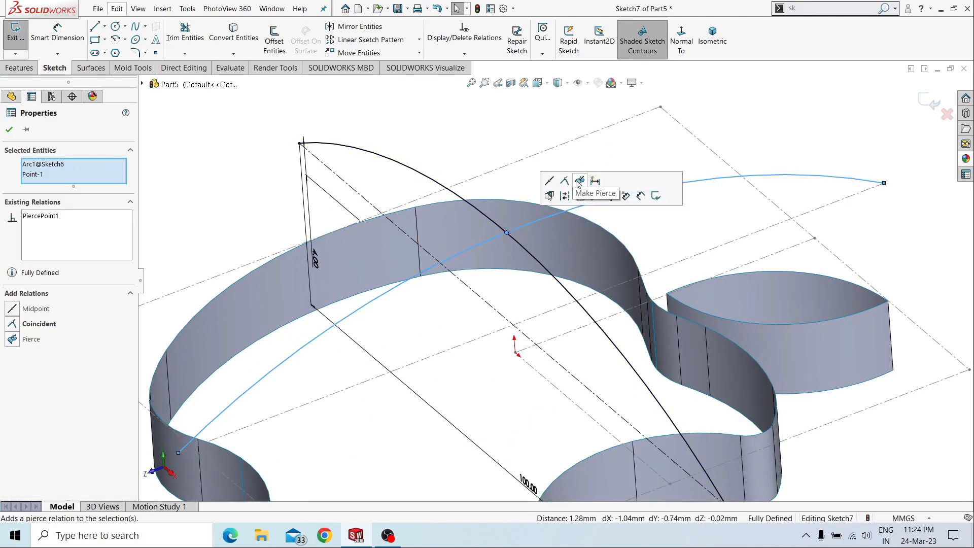
pyautogui.click(489, 143)
pyautogui.moveTo(506, 281); pyautogui.dragTo(542, 235, button='middle')
pyautogui.scroll(4, 542, 235)
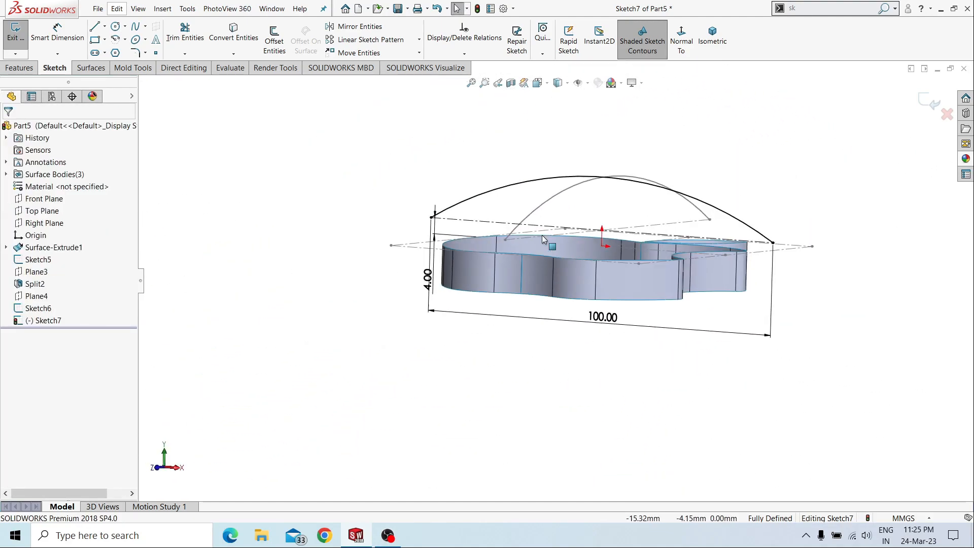
pyautogui.click(681, 41)
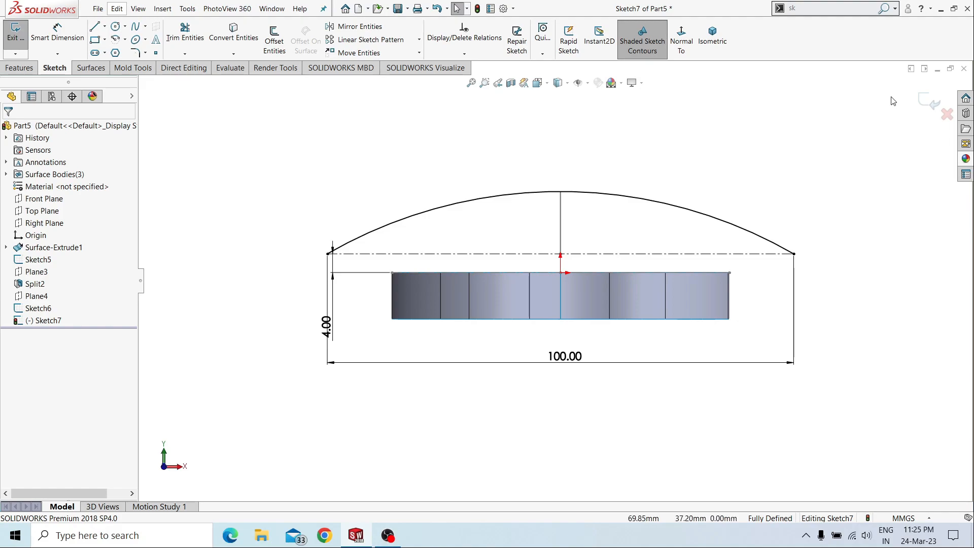
pyautogui.click(931, 102)
# Start a boundary surface with only the second arc as the Direction 1 curve, excluding its construction line.
pyautogui.moveTo(691, 164)
pyautogui.mouseDown(button='middle')
pyautogui.moveTo(629, 190)
pyautogui.moveTo(610, 239)
pyautogui.mouseUp(button='middle')
pyautogui.click(91, 67)
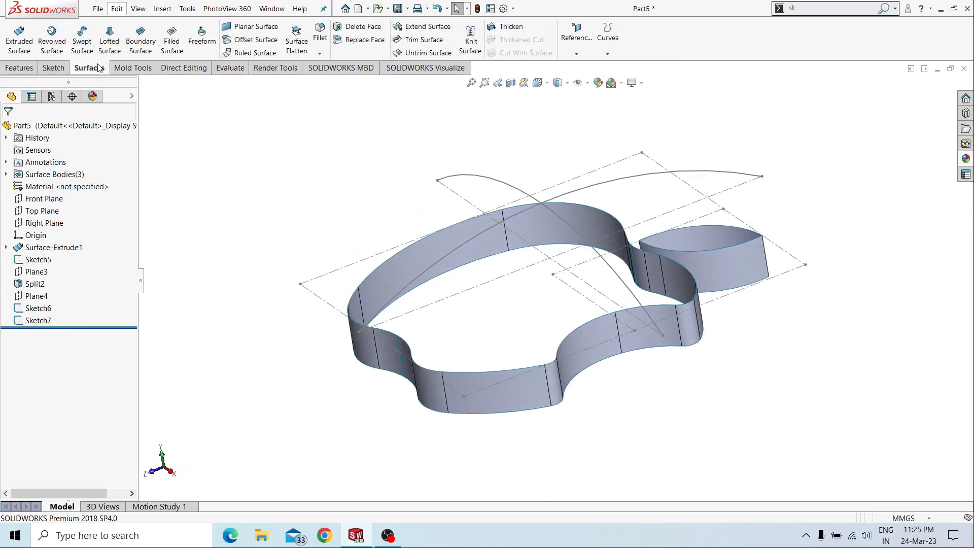
pyautogui.click(142, 43)
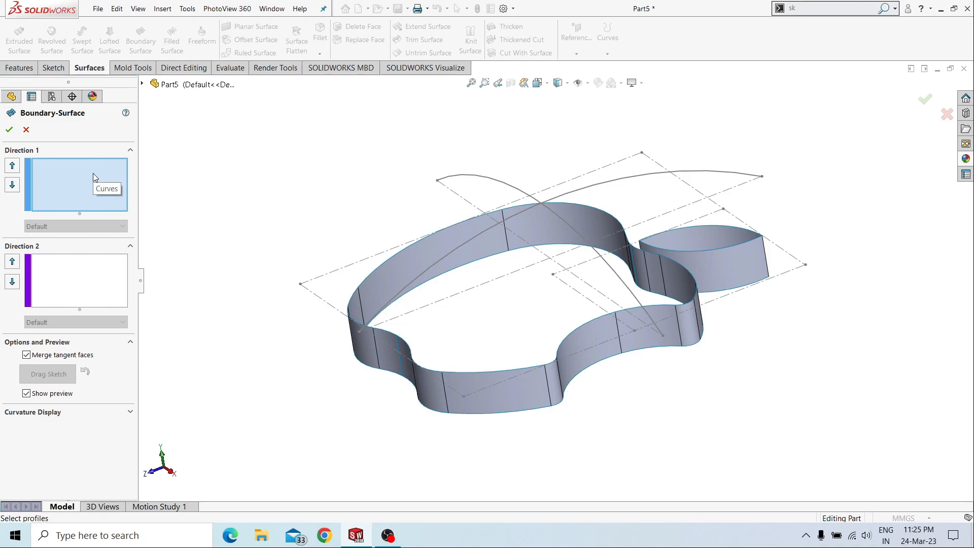
pyautogui.click(475, 178)
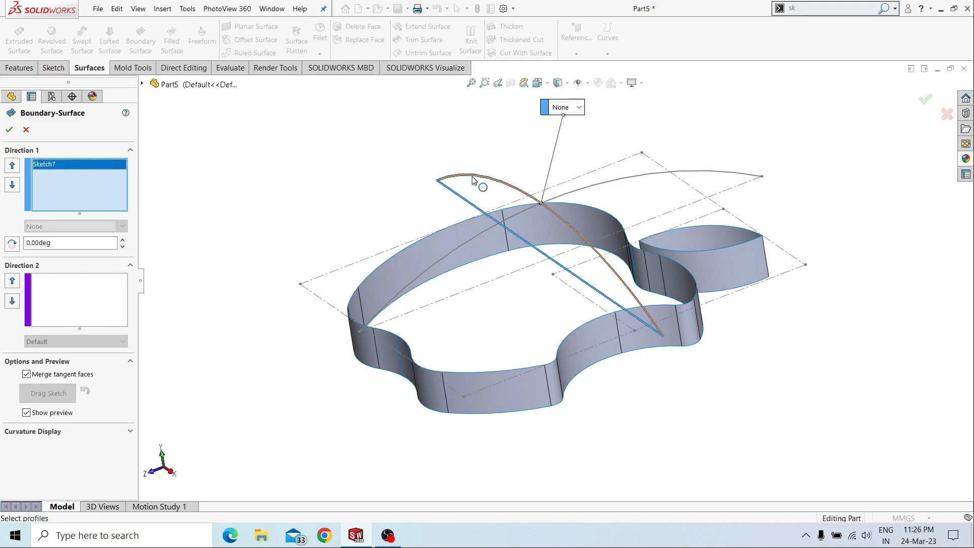
pyautogui.rightClick(53, 186)
pyautogui.click(152, 208)
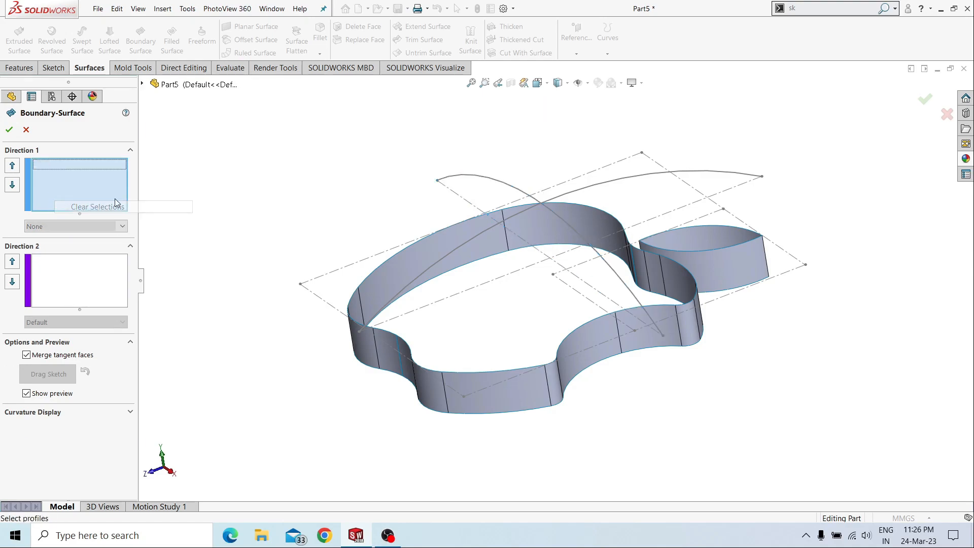
pyautogui.rightClick(306, 197)
pyautogui.click(332, 227)
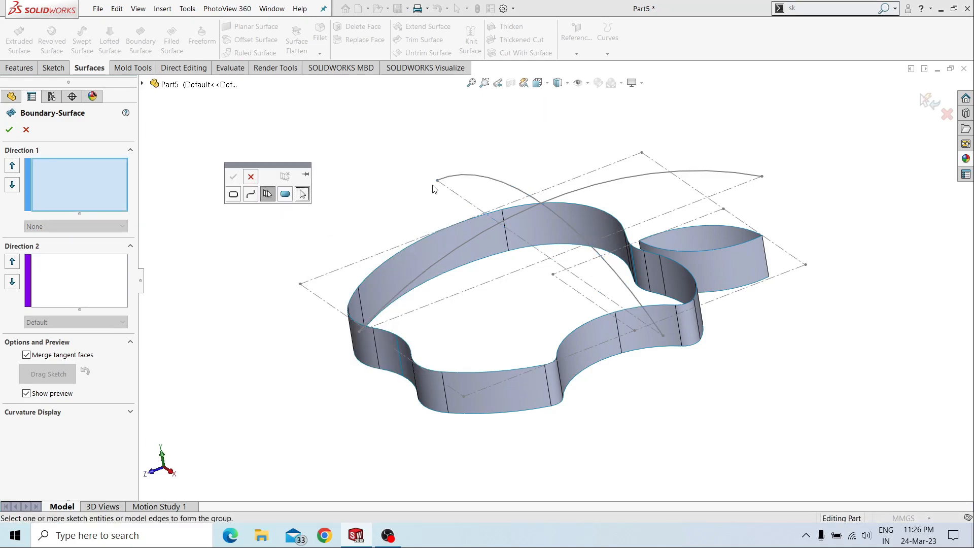
pyautogui.click(482, 178)
pyautogui.click(232, 180)
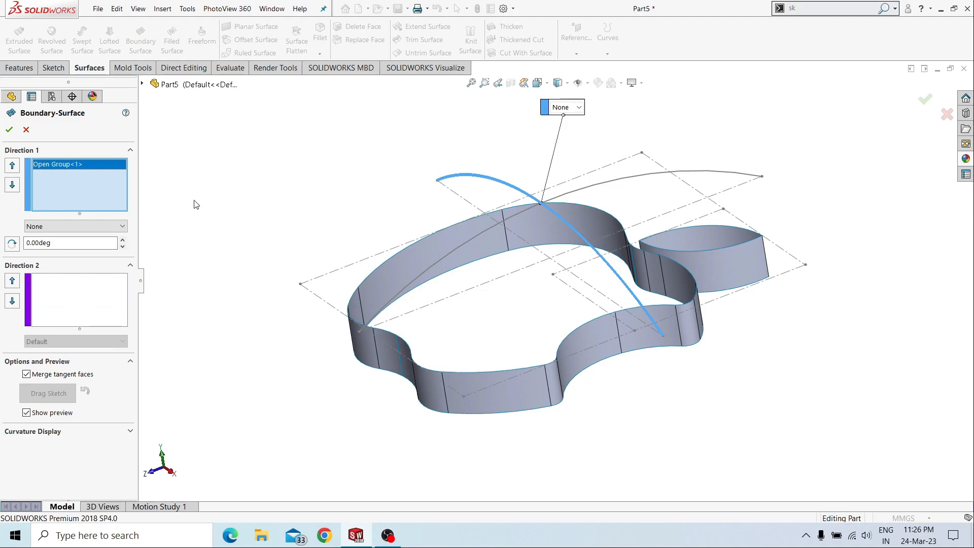
# Set the first arc alone as the Direction 2 curve and create the boundary surface.
pyautogui.click(94, 291)
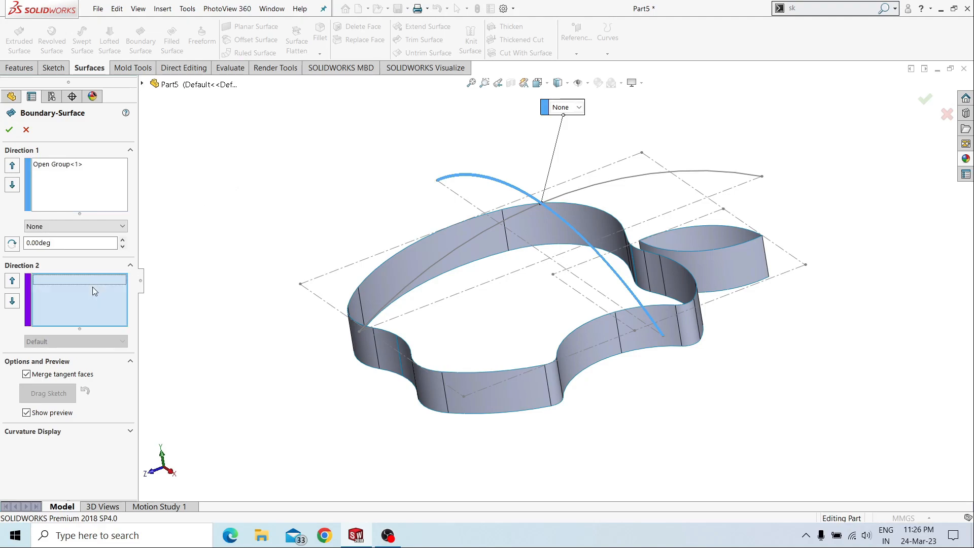
pyautogui.rightClick(221, 198)
pyautogui.click(261, 227)
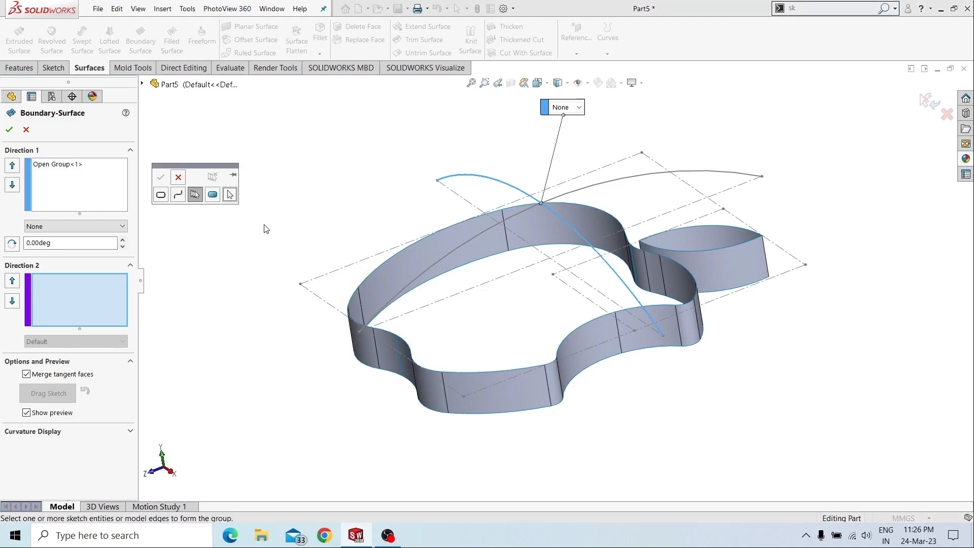
pyautogui.click(454, 247)
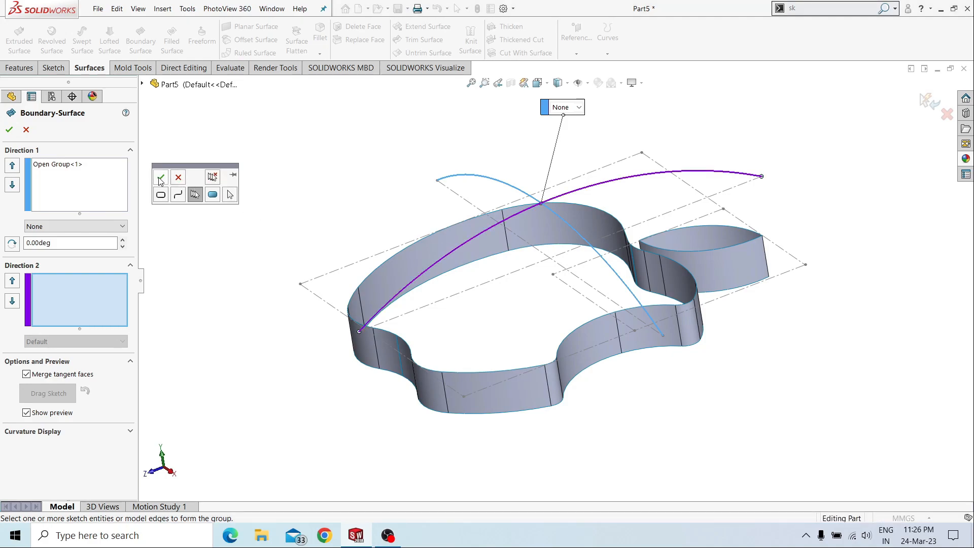
pyautogui.click(160, 177)
pyautogui.click(10, 131)
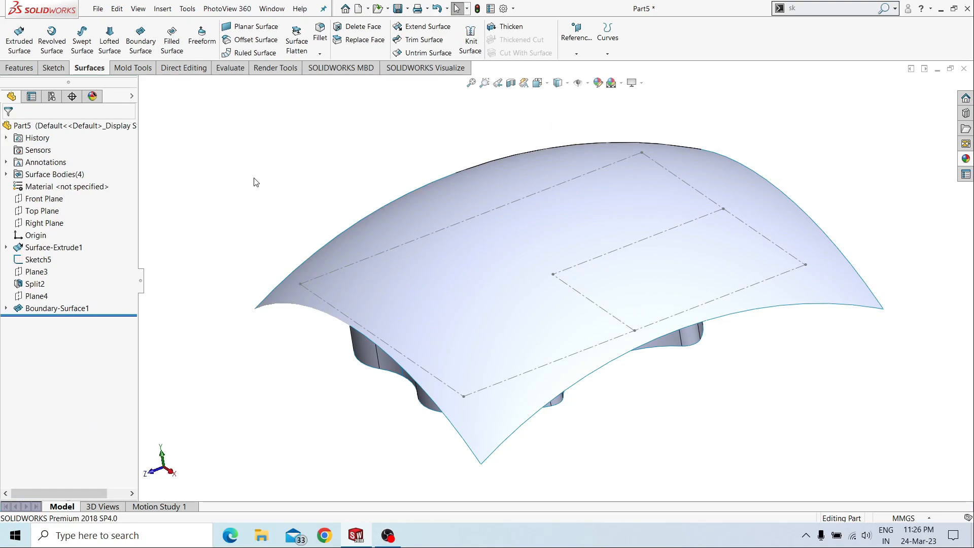
# Hide the domed boundary surface and the bounding rectangle sketch, viewing the apple straight from above.
pyautogui.click(409, 221)
pyautogui.click(454, 191)
pyautogui.click(384, 153)
pyautogui.moveTo(387, 154); pyautogui.dragTo(449, 269, button='middle')
pyautogui.click(20, 67)
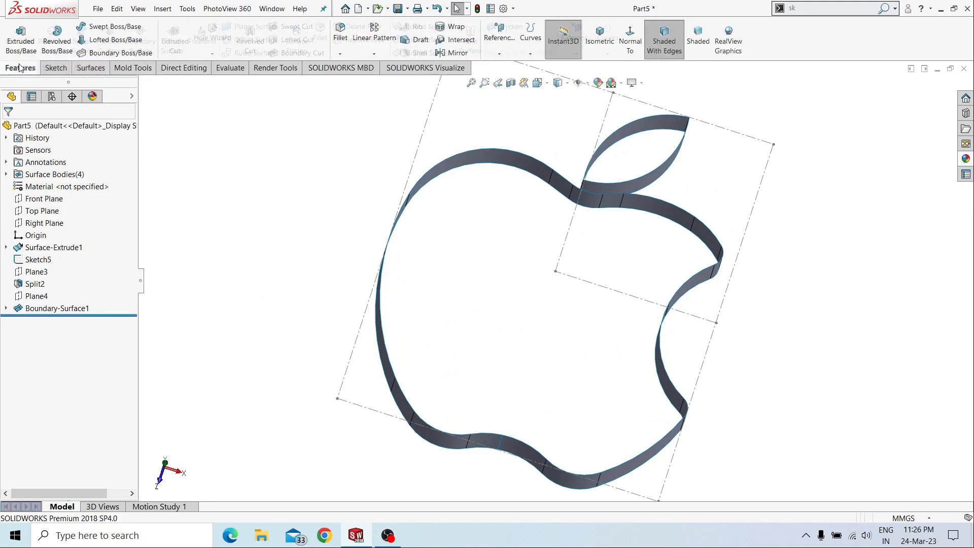
pyautogui.click(632, 45)
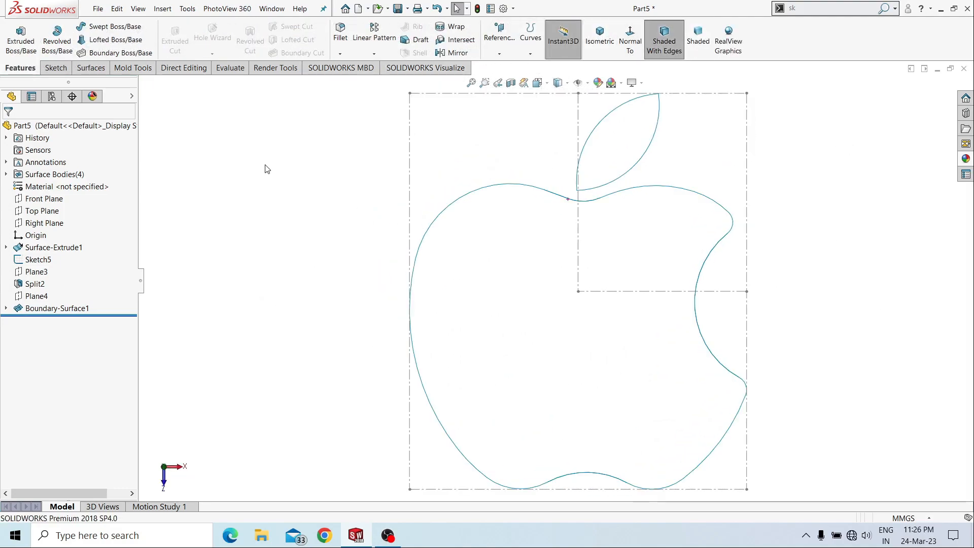
pyautogui.click(410, 160)
pyautogui.click(454, 130)
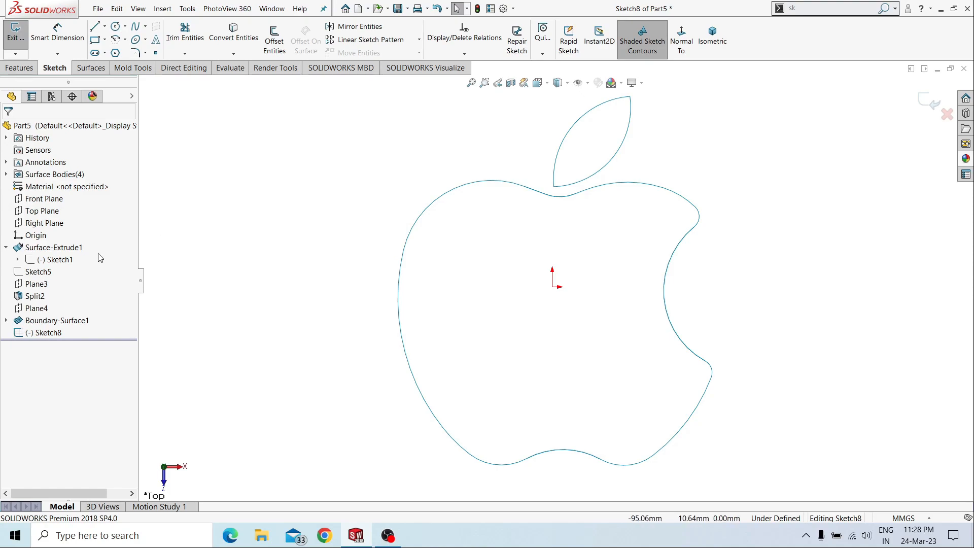
# Convert the original logo sketch (Sketch1) into the new sketch and trim away the leaf's curves.
pyautogui.click(17, 259)
pyautogui.click(41, 261)
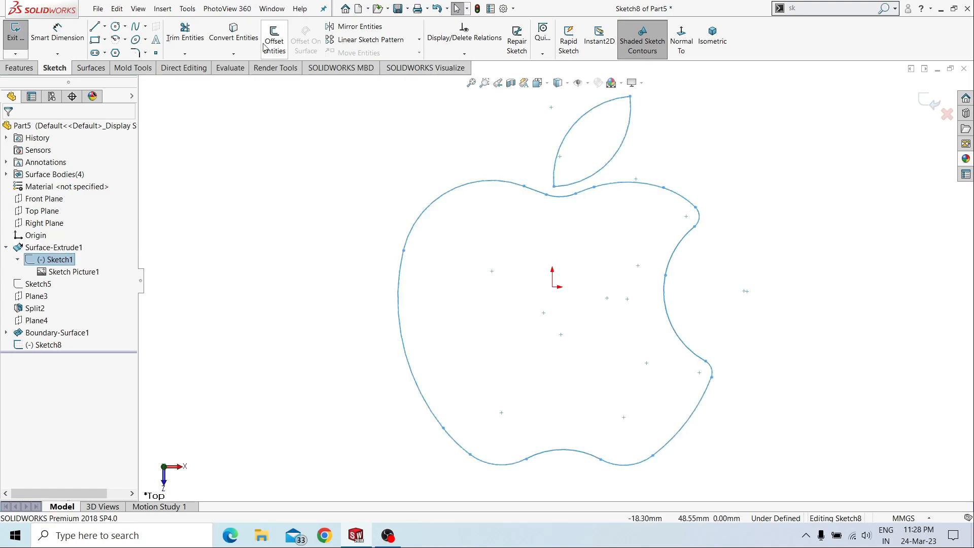
pyautogui.click(233, 38)
pyautogui.moveTo(747, 135); pyautogui.dragTo(690, 152, button='right')
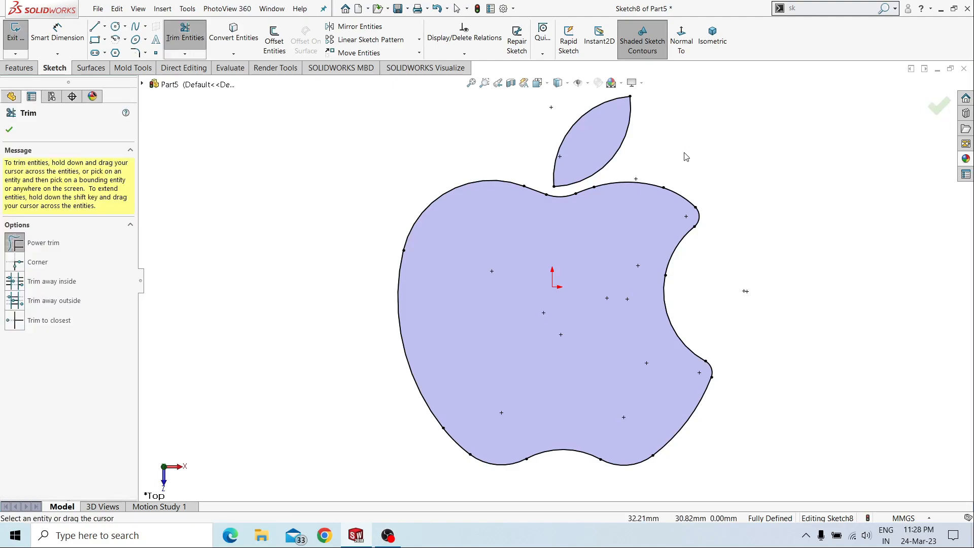
pyautogui.moveTo(683, 151); pyautogui.dragTo(555, 138)
# Offset the apple outline 3 mm inward.
pyautogui.click(274, 44)
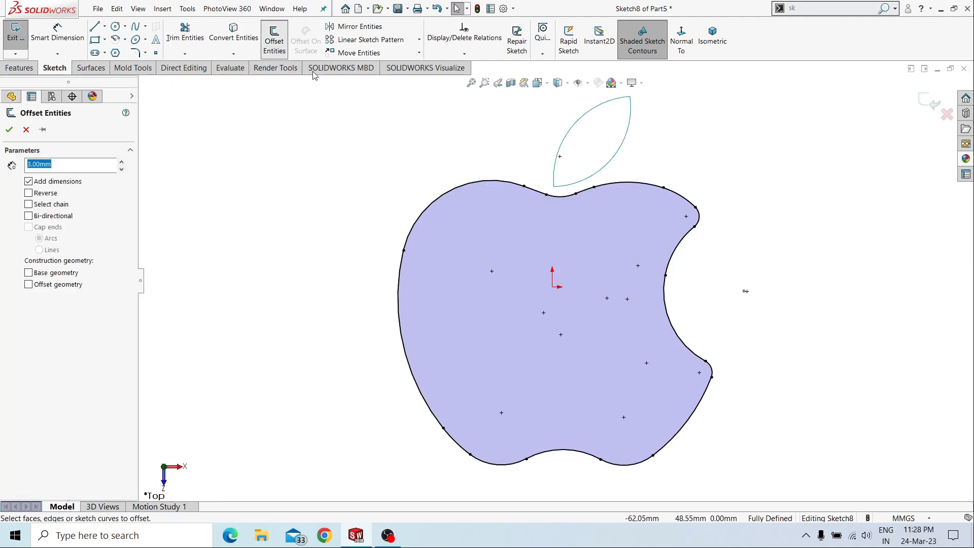
pyautogui.click(470, 217)
pyautogui.moveTo(476, 221)
pyautogui.mouseDown()
pyautogui.moveTo(58, 198)
pyautogui.moveTo(465, 232)
pyautogui.mouseUp()
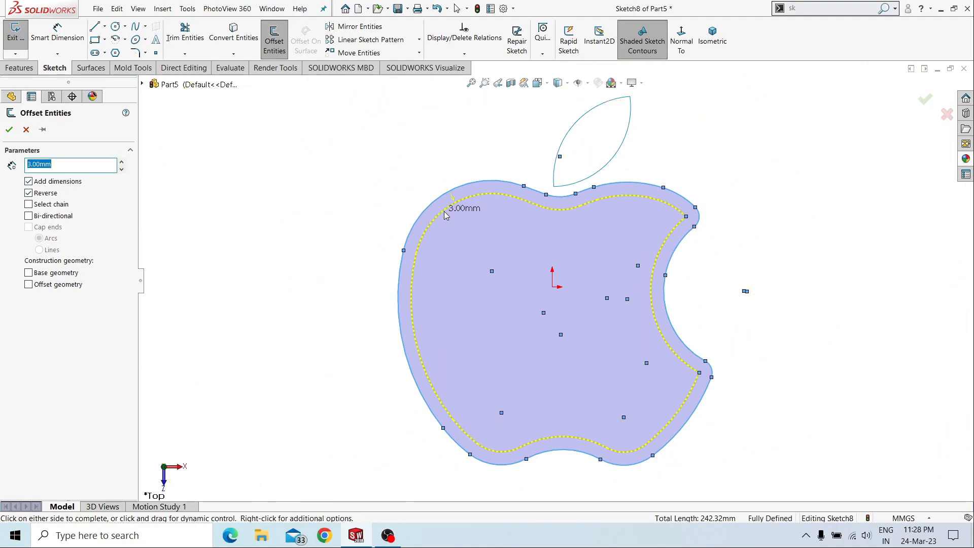
pyautogui.click(444, 213)
# Fillet the offset outline's sharp corner at the upper end of the bite with a 2 mm radius.
pyautogui.scroll(-8, 700, 381)
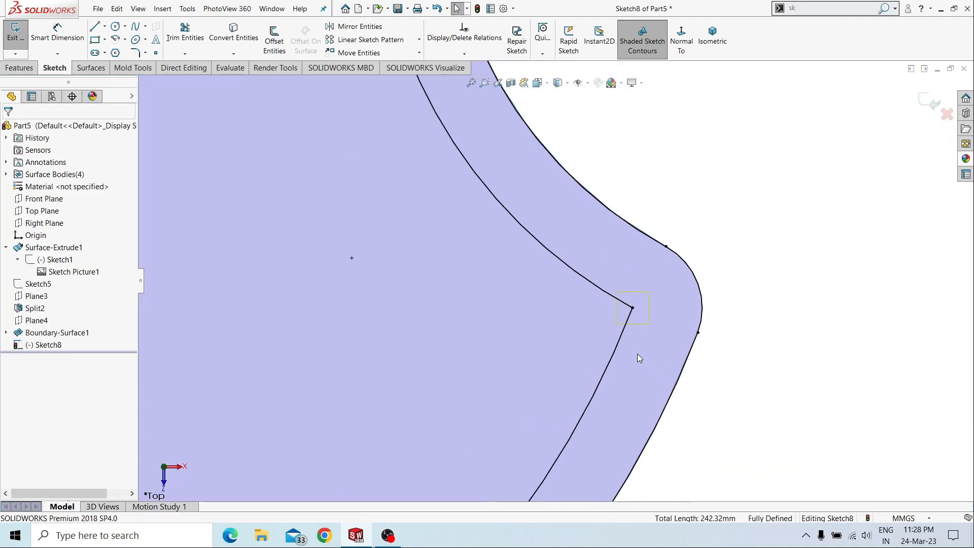
pyautogui.scroll(-15, 637, 354)
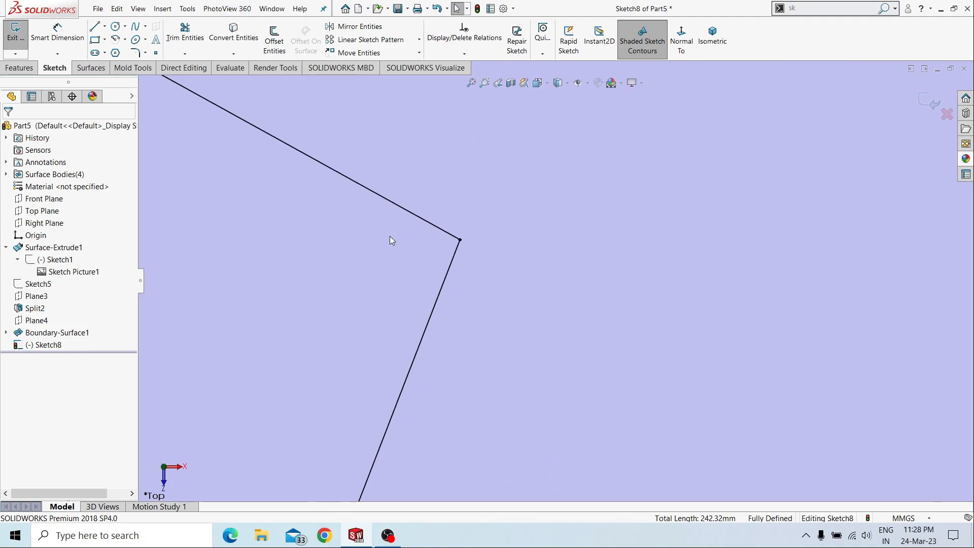
pyautogui.scroll(3, 522, 263)
pyautogui.scroll(-4, 502, 273)
pyautogui.scroll(-2, 570, 286)
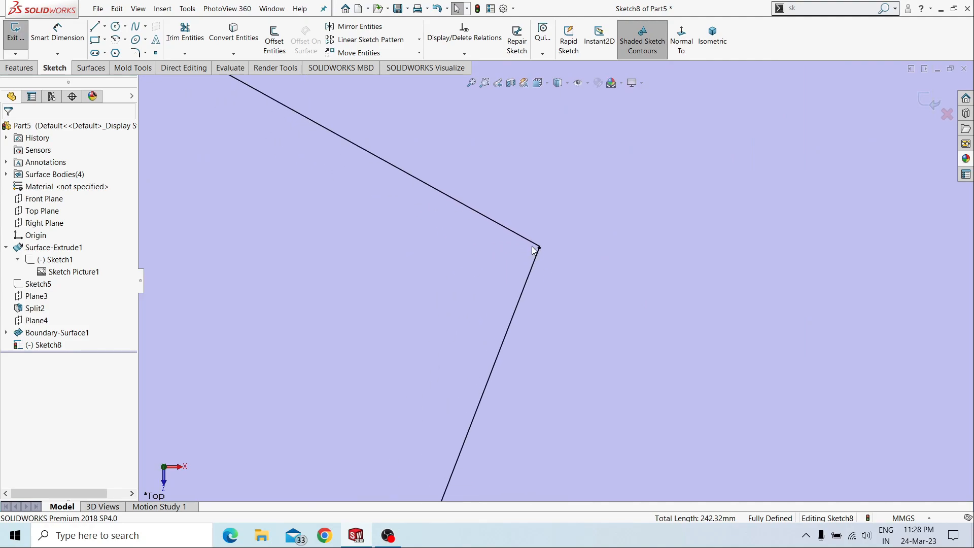
pyautogui.click(693, 45)
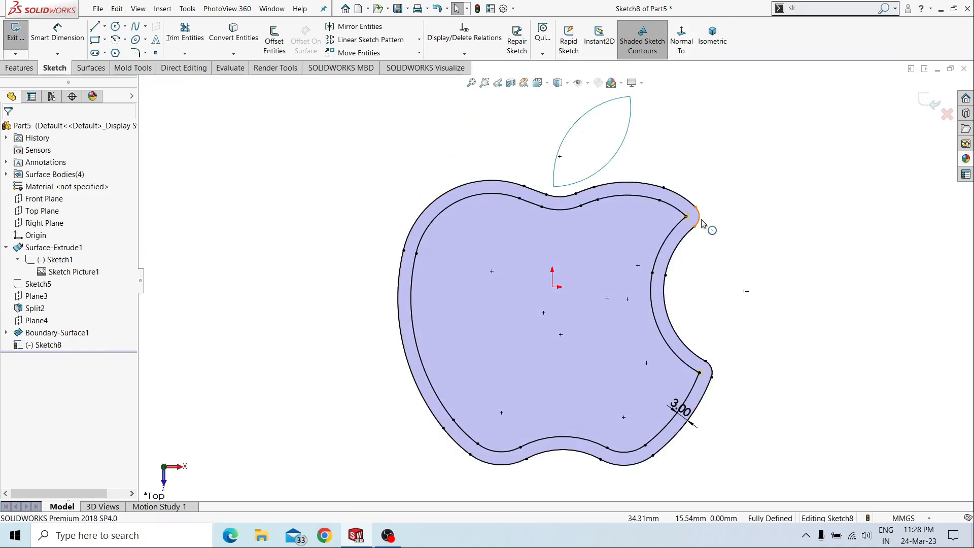
pyautogui.scroll(-10, 662, 229)
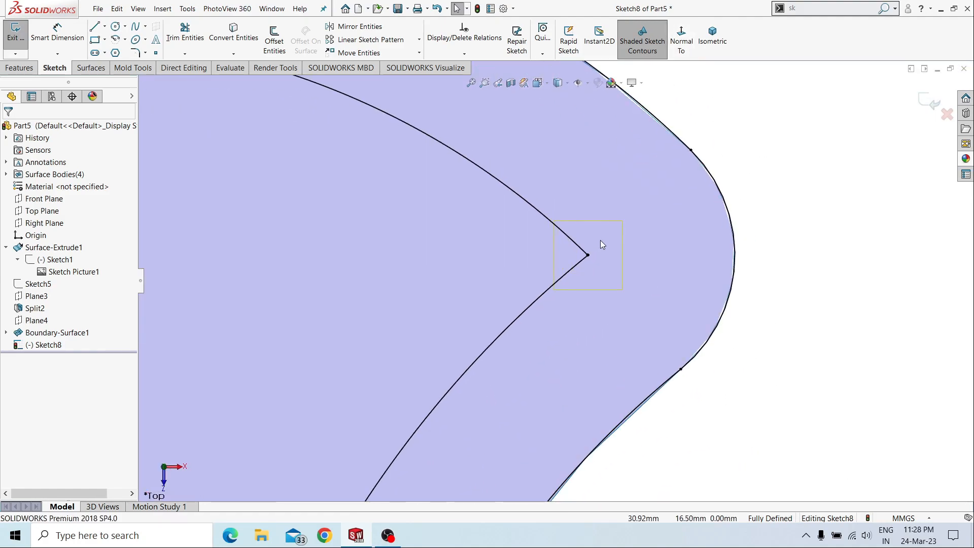
pyautogui.scroll(-2, 497, 260)
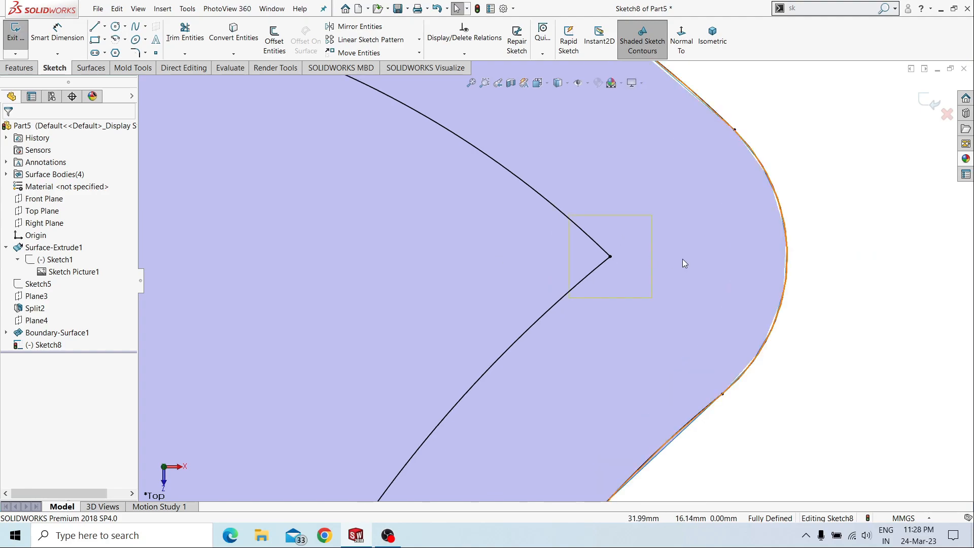
pyautogui.click(135, 52)
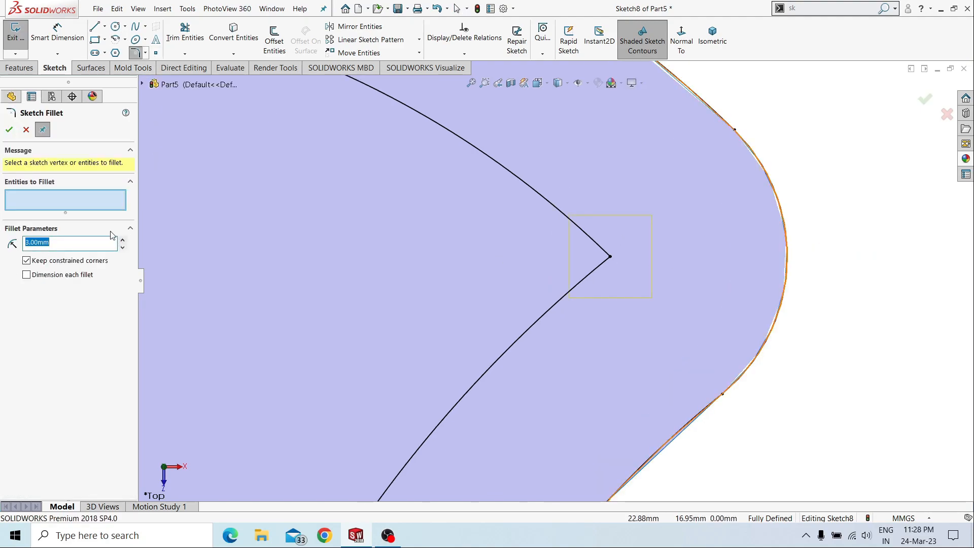
pyautogui.click(609, 257)
# Apply the same 2 mm fillet to the offset outline's corner at the lower end of the bite and finish the fillets.
pyautogui.scroll(10, 603, 253)
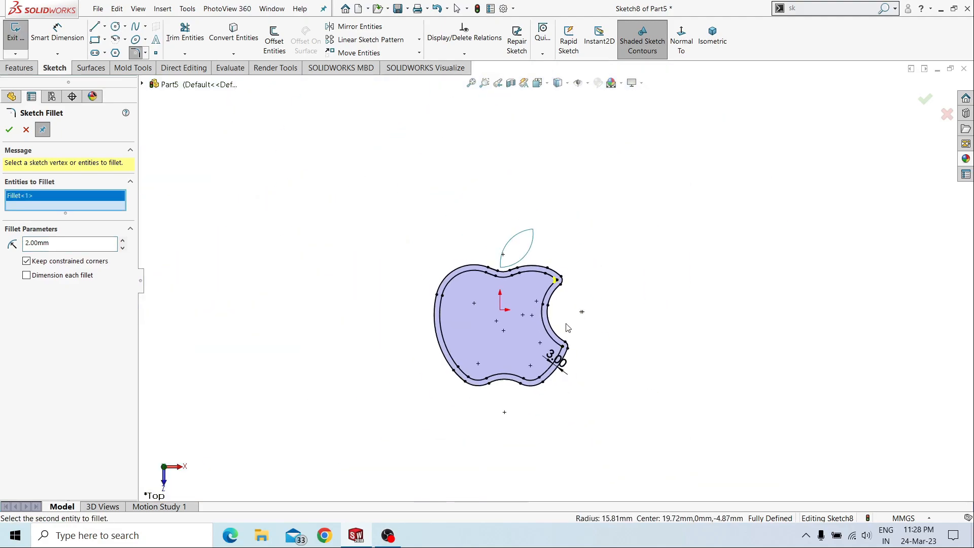
pyautogui.scroll(-10, 567, 327)
pyautogui.click(604, 239)
pyautogui.click(612, 266)
pyautogui.scroll(10, 423, 282)
pyautogui.click(9, 130)
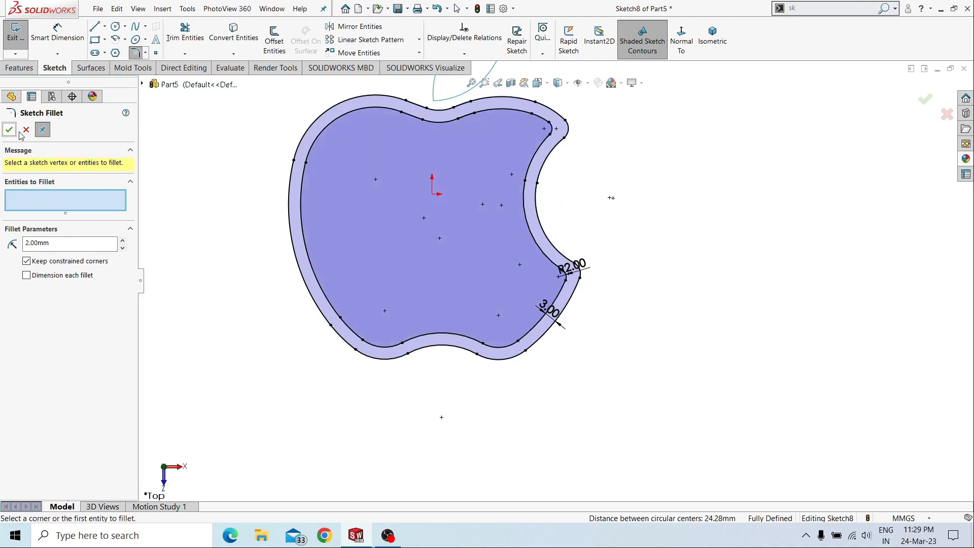
pyautogui.click(9, 130)
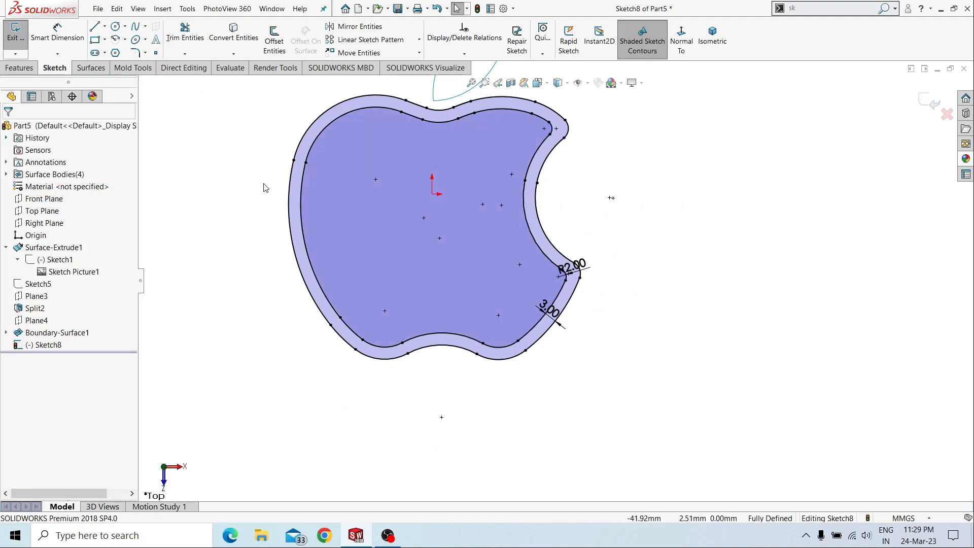
# Select the whole chain of the outer apple outline and make it construction geometry.
pyautogui.click(291, 183)
pyautogui.rightClick(291, 183)
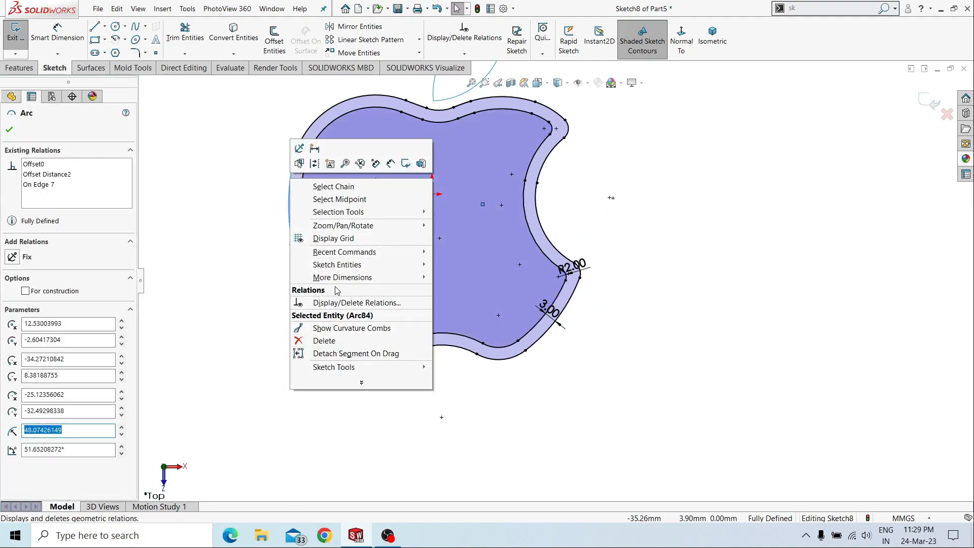
pyautogui.click(339, 186)
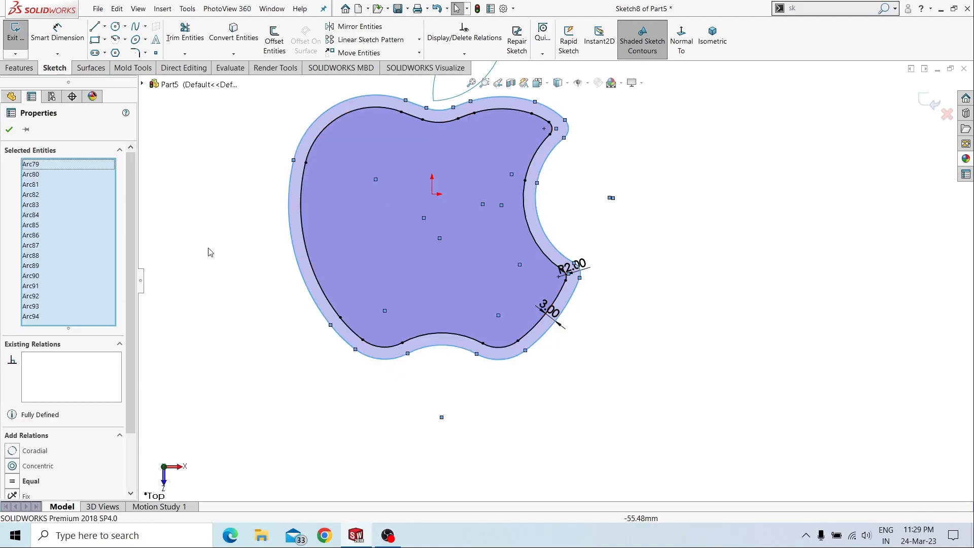
pyautogui.scroll(-2, 131, 427)
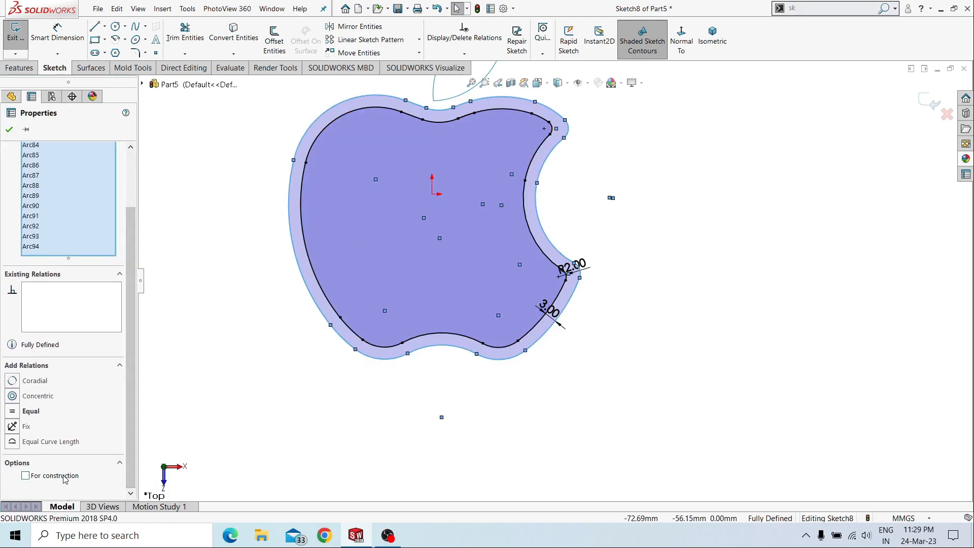
pyautogui.click(26, 475)
pyautogui.click(8, 130)
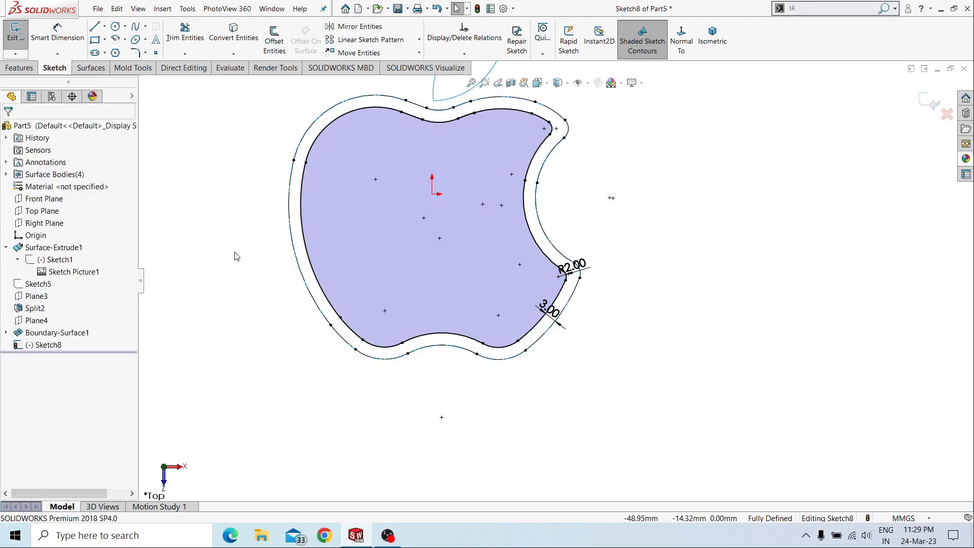
# Set the offset distance to 5 mm and move the fillet radius dimension outside the apple outline.
pyautogui.moveTo(350, 368)
pyautogui.mouseDown(button='middle')
pyautogui.moveTo(261, 327)
pyautogui.moveTo(328, 275)
pyautogui.mouseUp(button='middle')
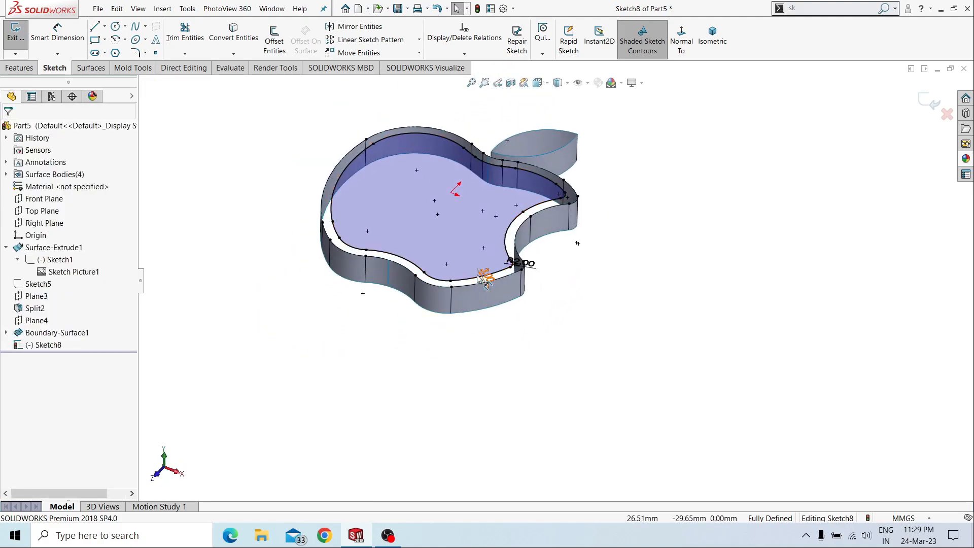
pyautogui.doubleClick(513, 263)
pyautogui.write('5')
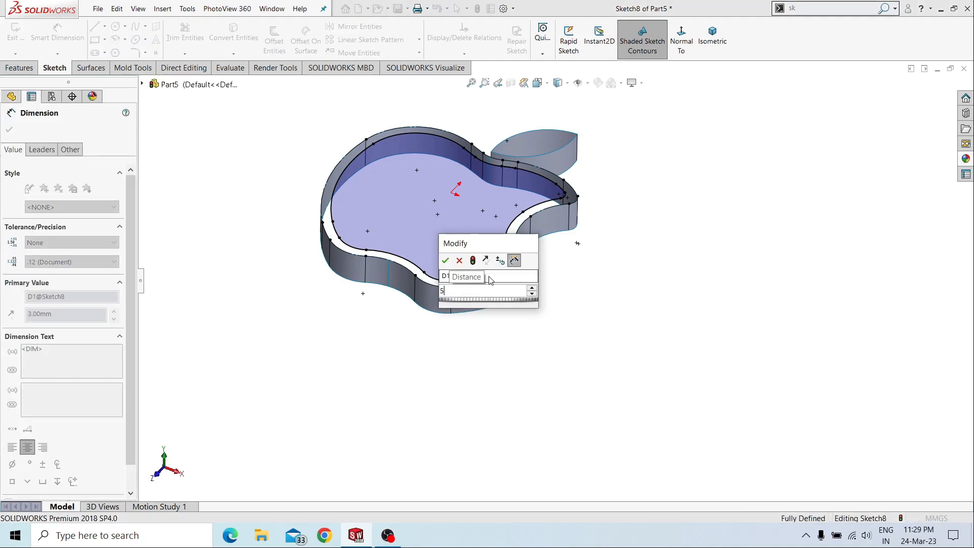
pyautogui.press('Return')
pyautogui.click(683, 51)
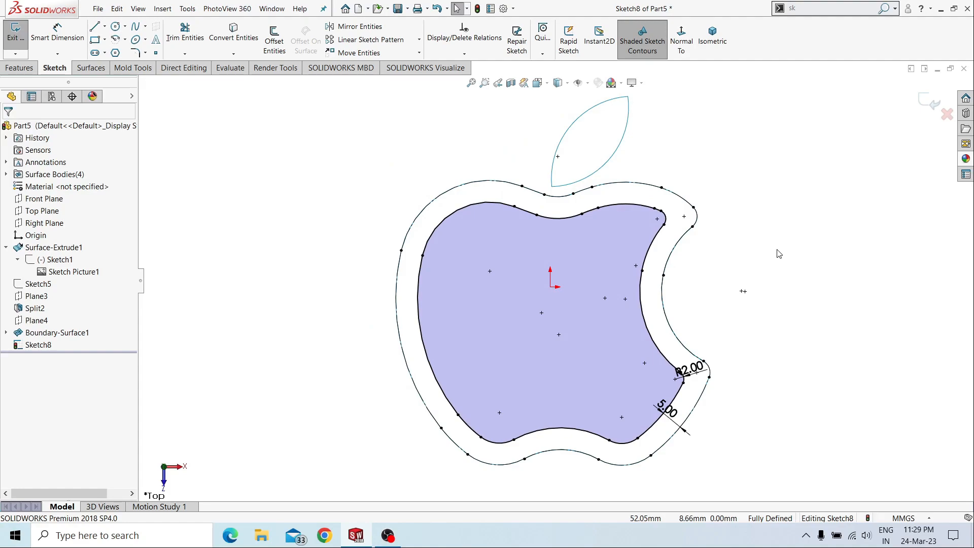
pyautogui.moveTo(706, 361); pyautogui.dragTo(725, 325)
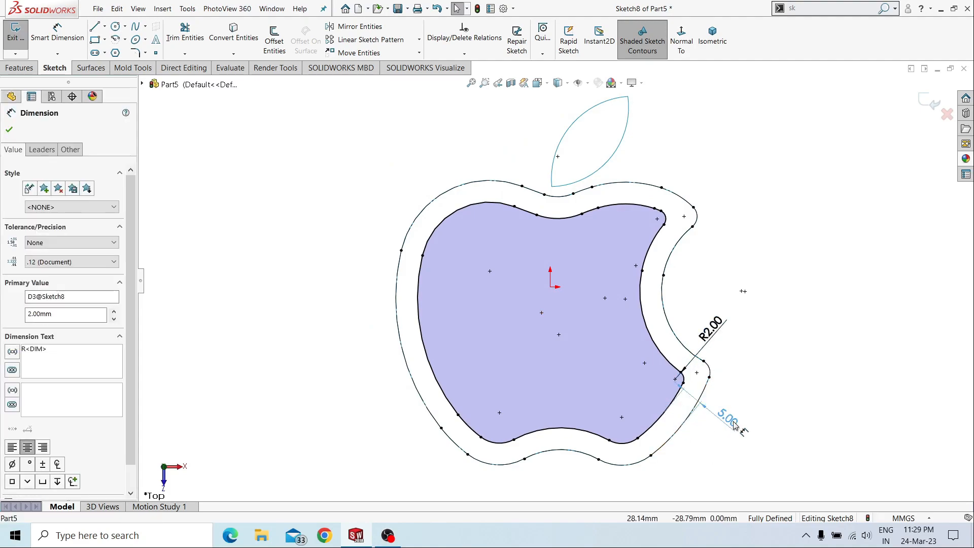
# Place the 5 mm offset dimension clear of the apple outline and exit the sketch.
pyautogui.moveTo(734, 451); pyautogui.dragTo(734, 467)
pyautogui.click(748, 405)
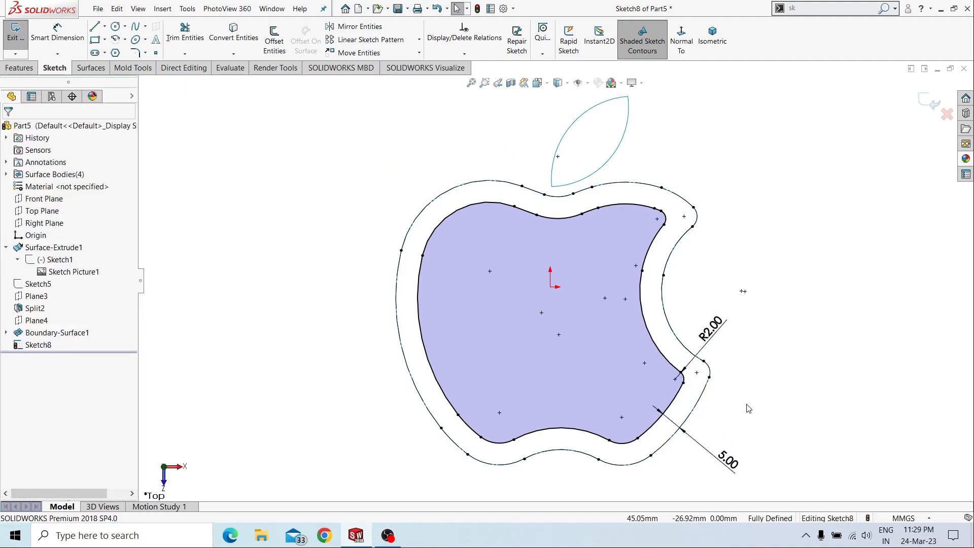
pyautogui.click(935, 105)
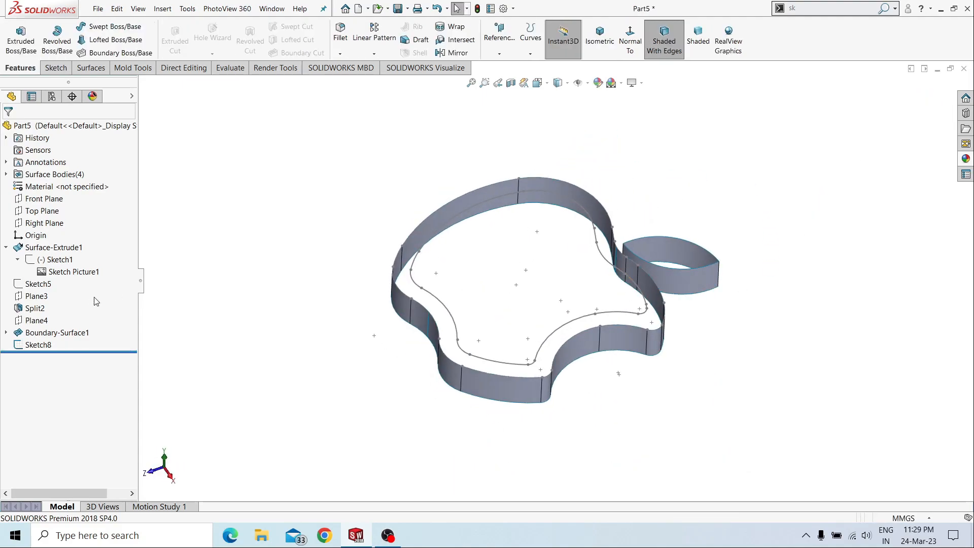
# Show the domed boundary surface and trim it with the offset outline sketch, keeping the apple-shaped region inside.
pyautogui.click(72, 333)
pyautogui.click(78, 317)
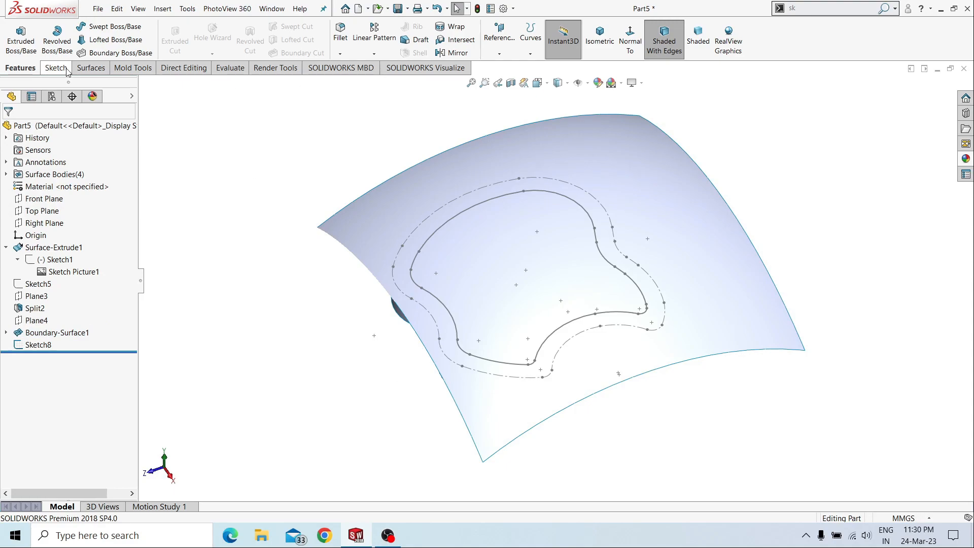
pyautogui.click(101, 68)
pyautogui.click(401, 44)
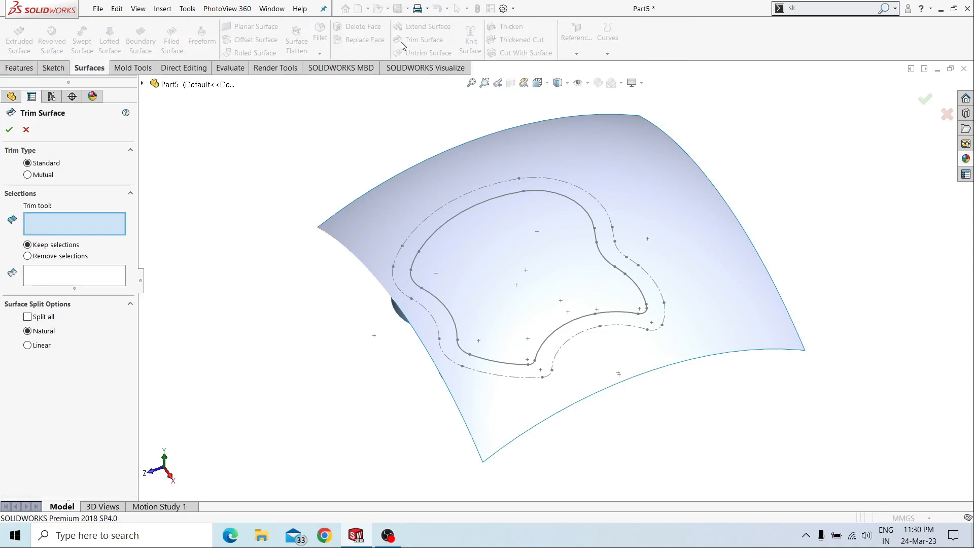
pyautogui.click(425, 246)
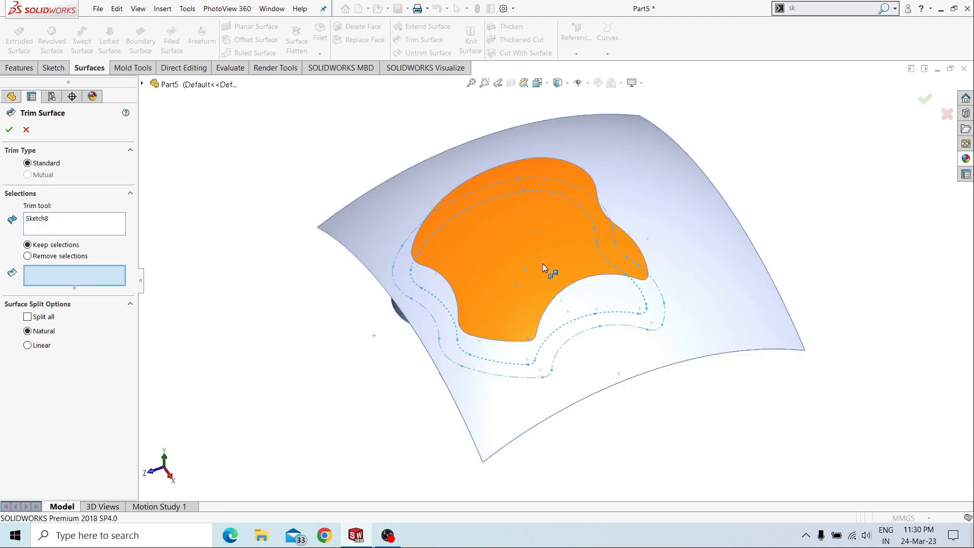
pyautogui.click(550, 276)
pyautogui.click(318, 217)
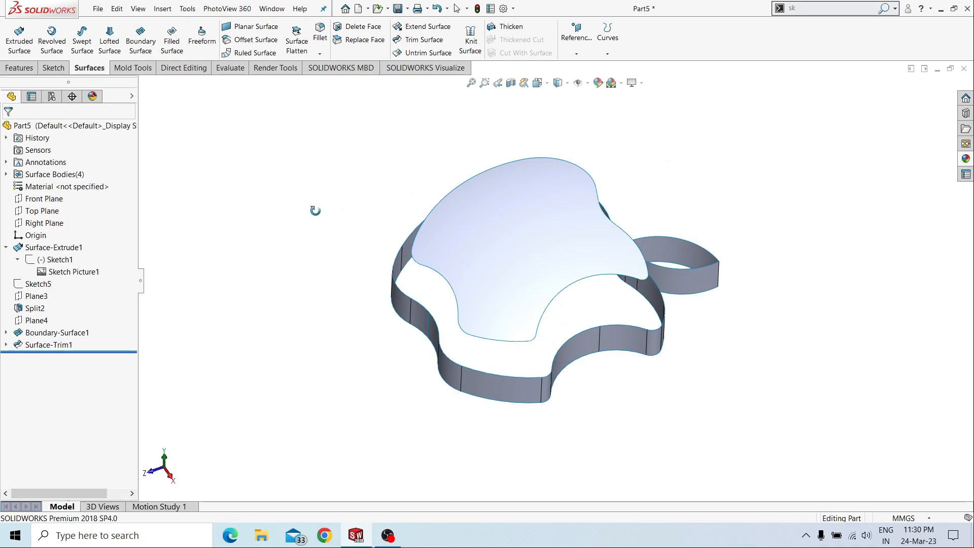
# Split the trimmed domed surface body in two with Plane3.
pyautogui.moveTo(318, 217); pyautogui.dragTo(320, 198, button='middle')
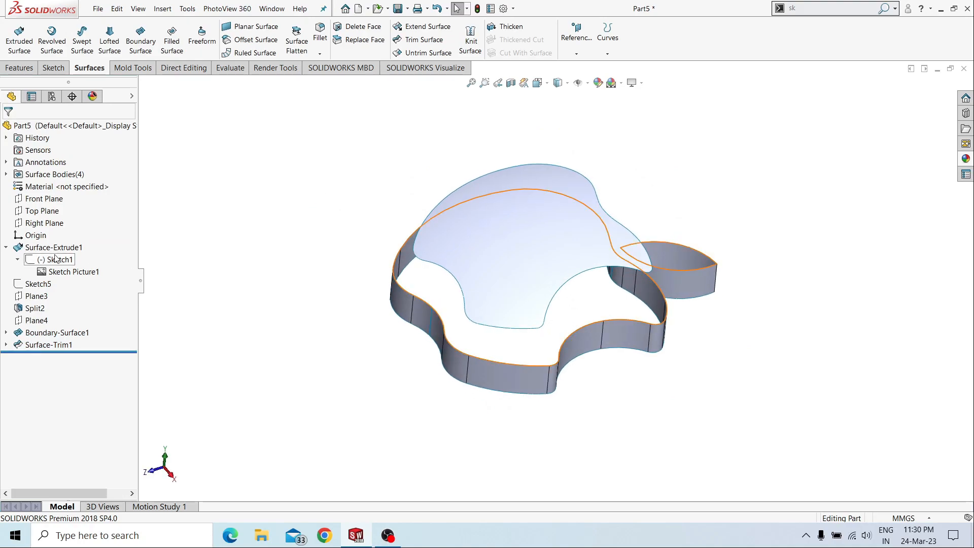
pyautogui.click(41, 298)
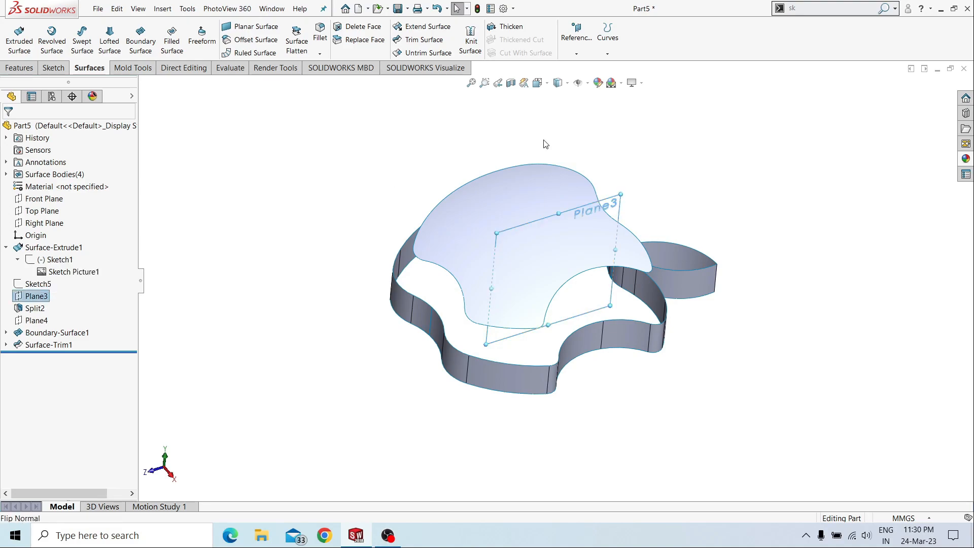
pyautogui.click(183, 67)
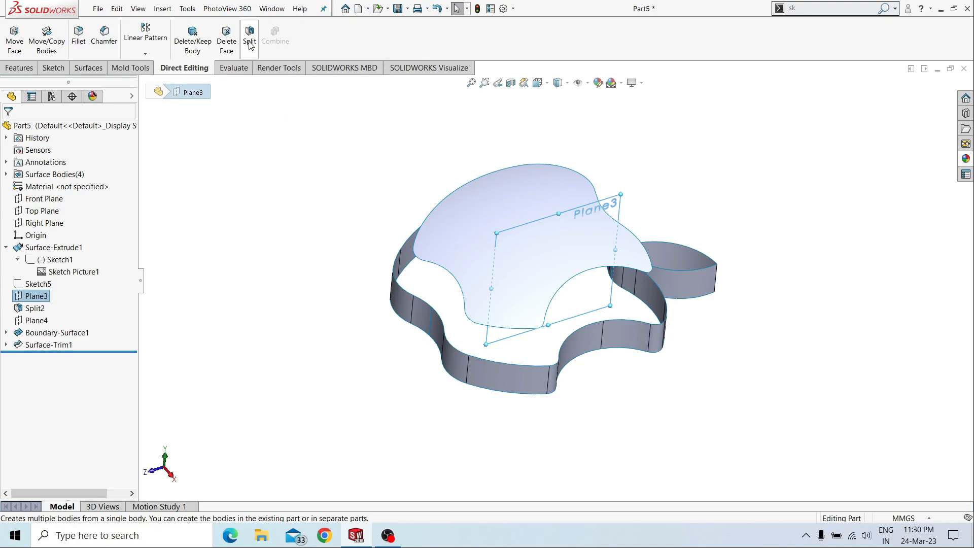
pyautogui.click(249, 38)
pyautogui.click(70, 304)
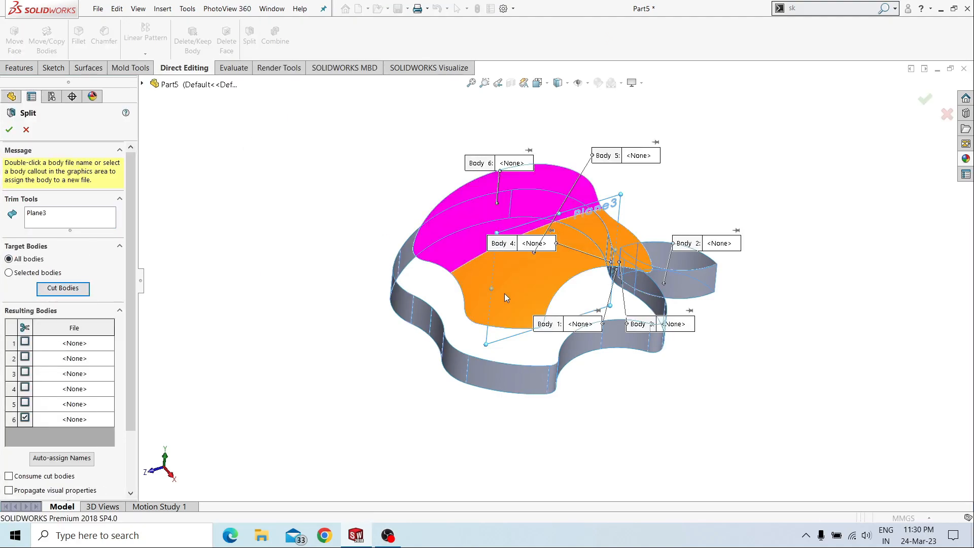
pyautogui.click(9, 129)
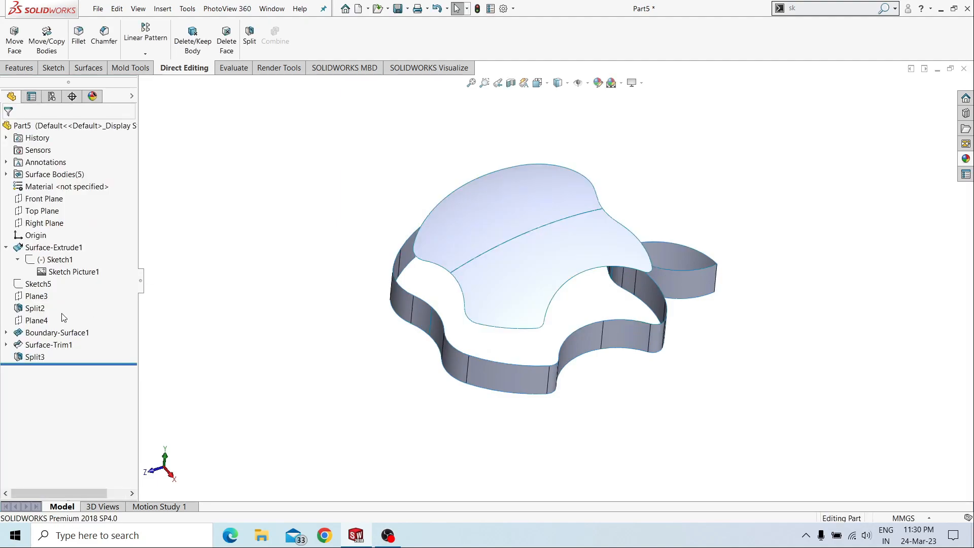
# On Plane3, sketch a two-point spline from the upper end of the wall's split line to the near end of the dome's split line.
pyautogui.click(42, 295)
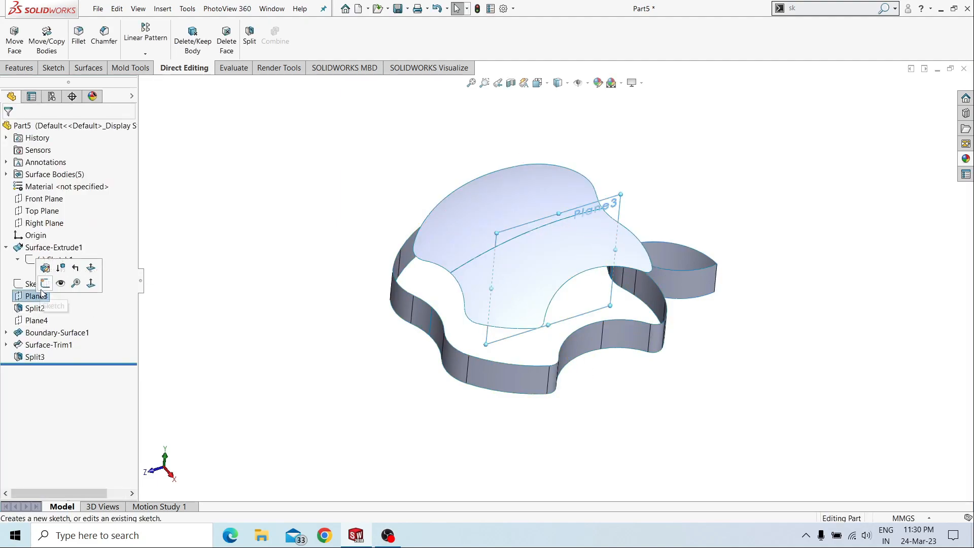
pyautogui.click(44, 284)
pyautogui.click(681, 43)
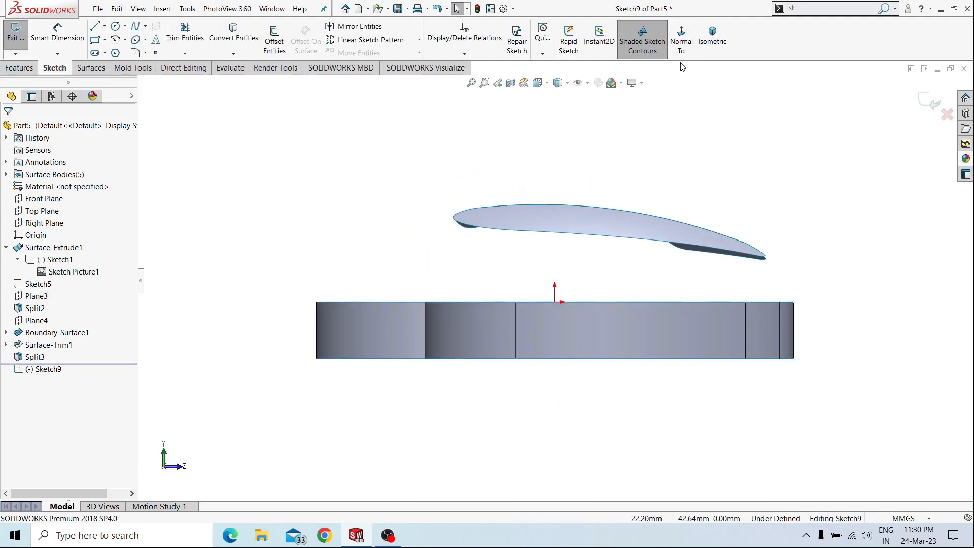
pyautogui.click(682, 43)
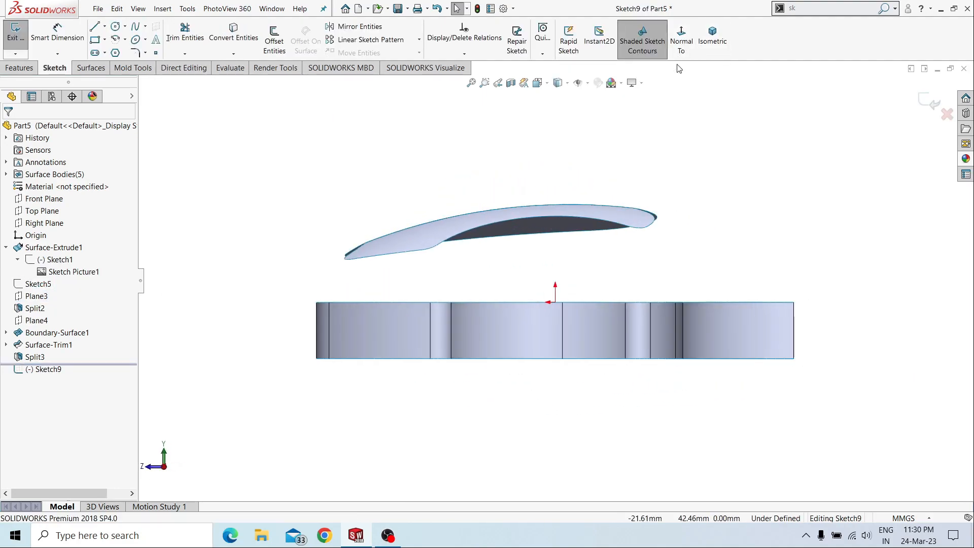
pyautogui.moveTo(344, 236); pyautogui.dragTo(403, 279, button='middle')
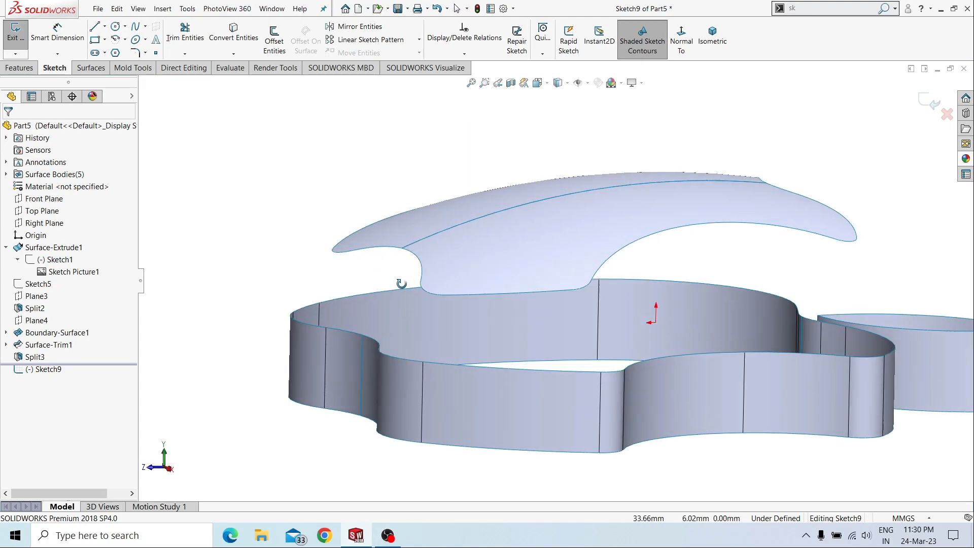
pyautogui.click(138, 29)
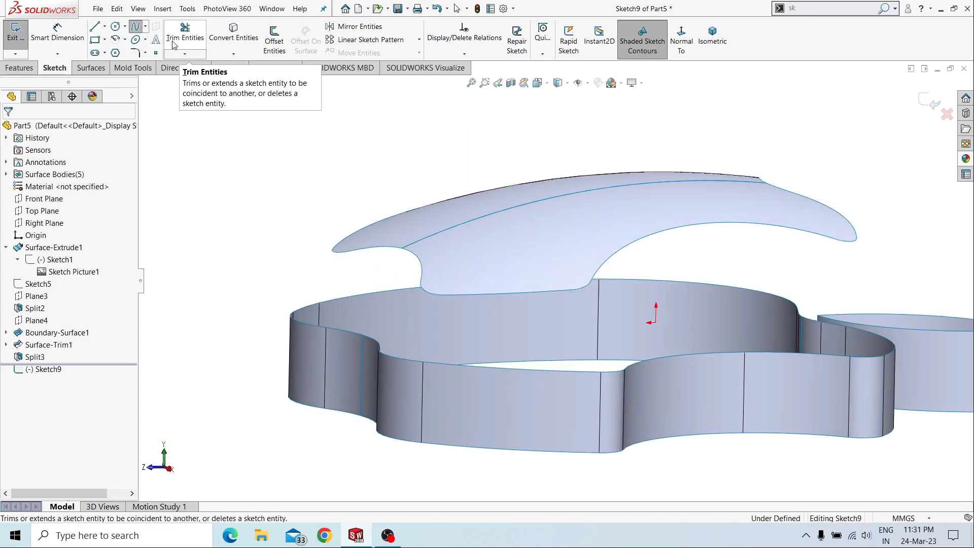
pyautogui.moveTo(295, 213); pyautogui.dragTo(355, 265, button='middle')
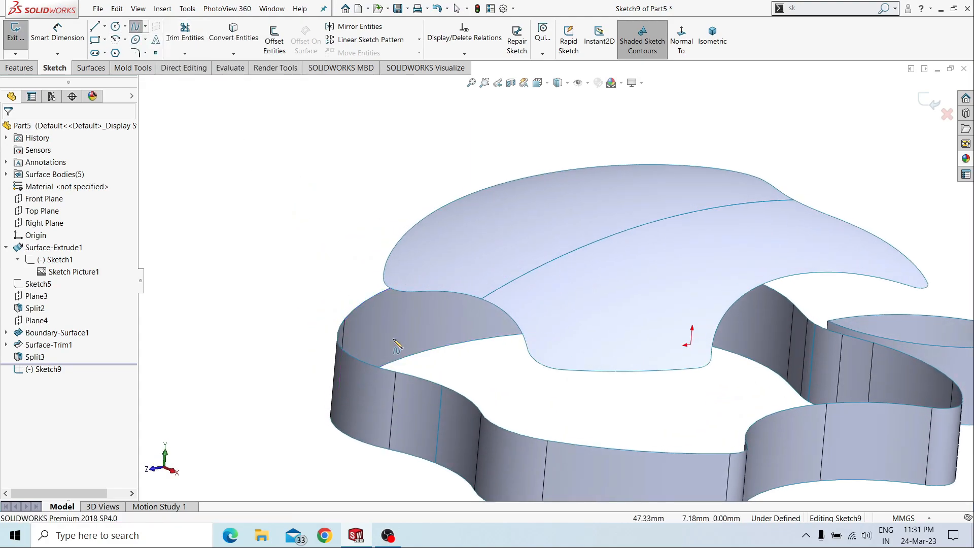
pyautogui.click(442, 386)
pyautogui.click(481, 298)
pyautogui.rightClick(457, 299)
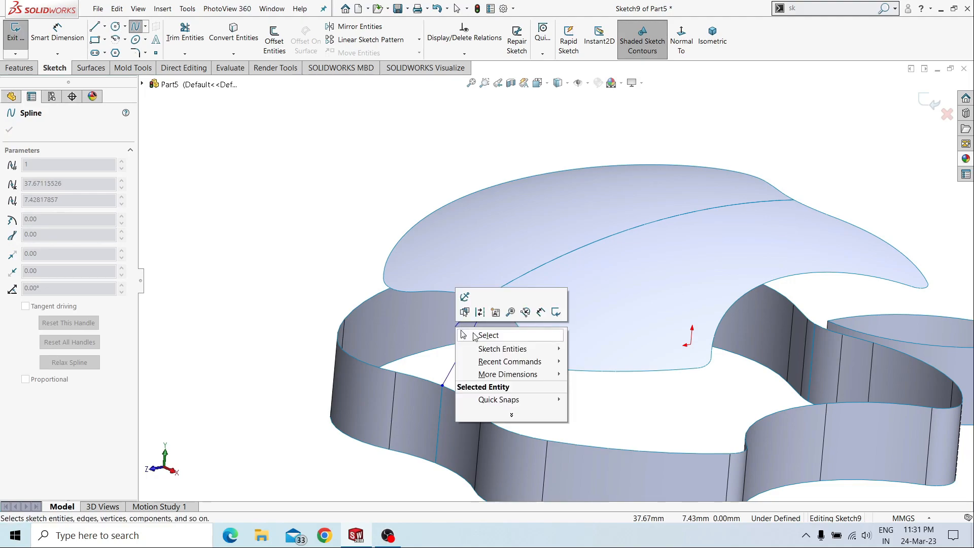
pyautogui.click(471, 331)
# Bow the spline outward with its end handles and make the lower handle vertical.
pyautogui.click(466, 337)
pyautogui.moveTo(466, 338); pyautogui.dragTo(492, 350, button='middle')
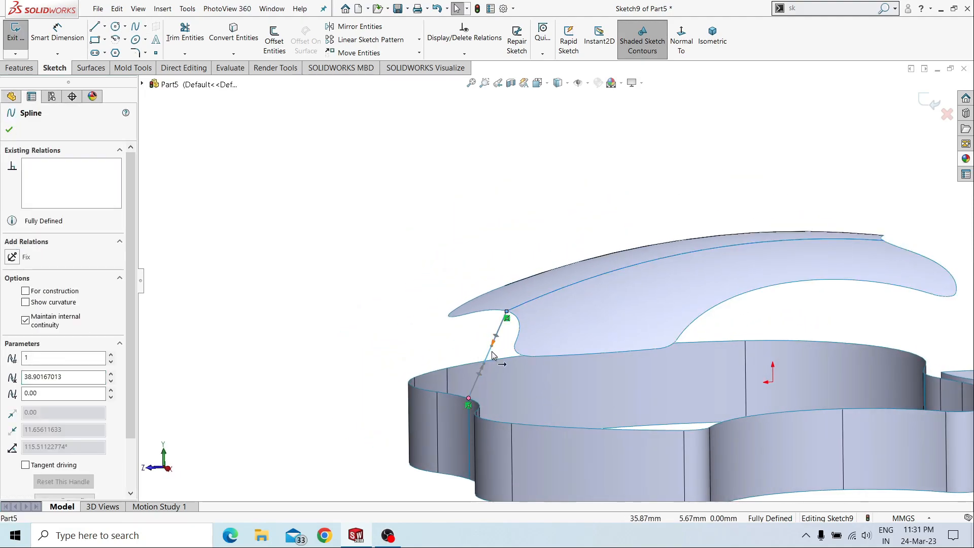
pyautogui.moveTo(494, 342); pyautogui.dragTo(487, 327)
pyautogui.moveTo(474, 372); pyautogui.dragTo(467, 364)
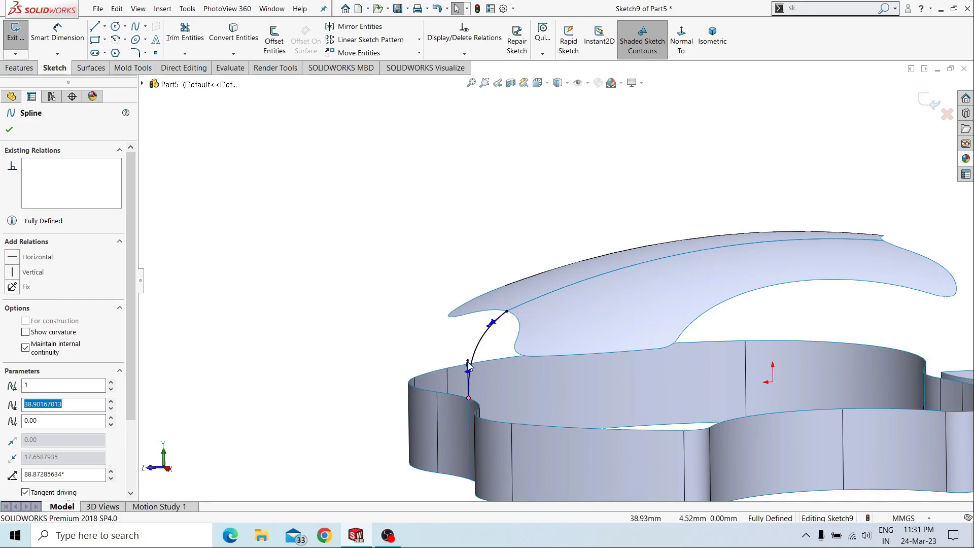
pyautogui.click(513, 323)
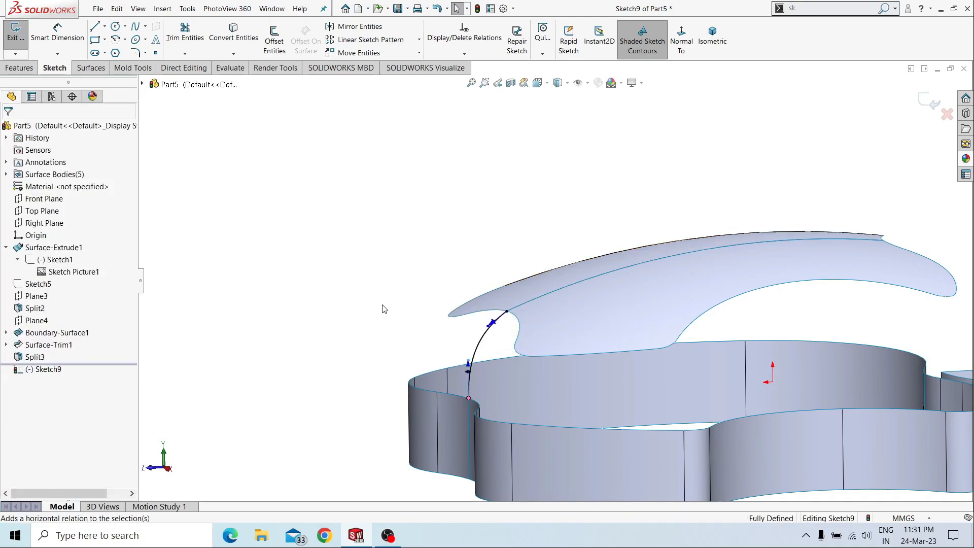
# Dimension the tangent weight of the spline's lower handle at 12 mm.
pyautogui.click(488, 327)
pyautogui.click(680, 46)
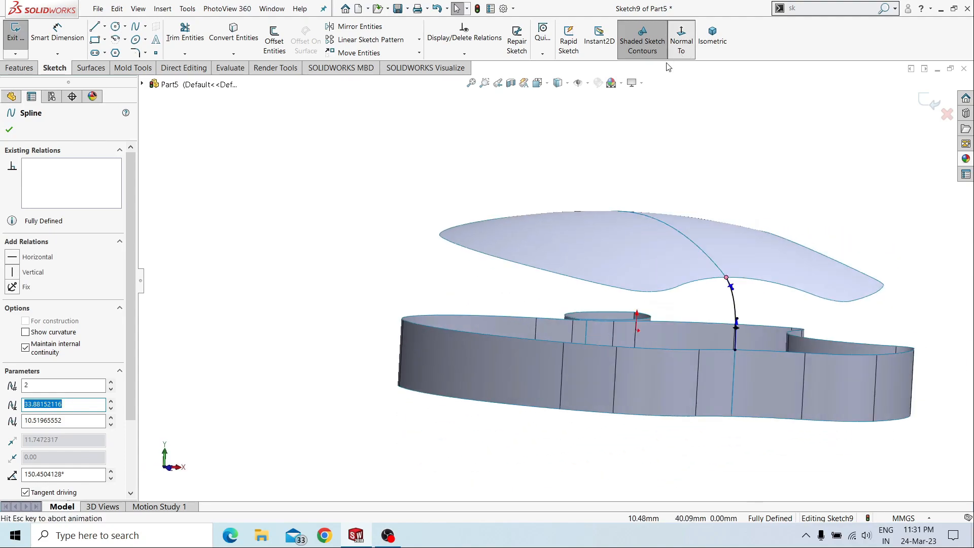
pyautogui.click(680, 45)
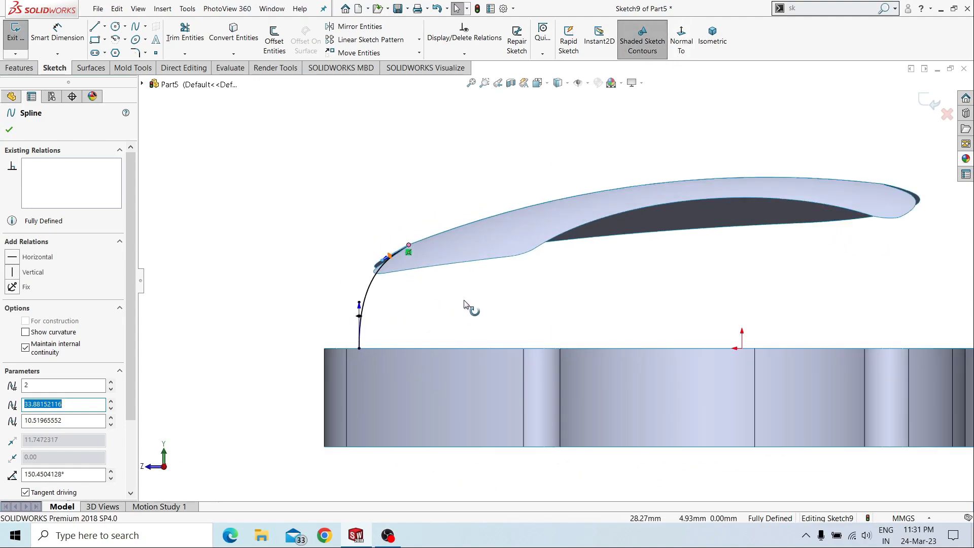
pyautogui.click(464, 304)
pyautogui.moveTo(426, 300); pyautogui.dragTo(426, 238, button='right')
pyautogui.scroll(-2, 415, 235)
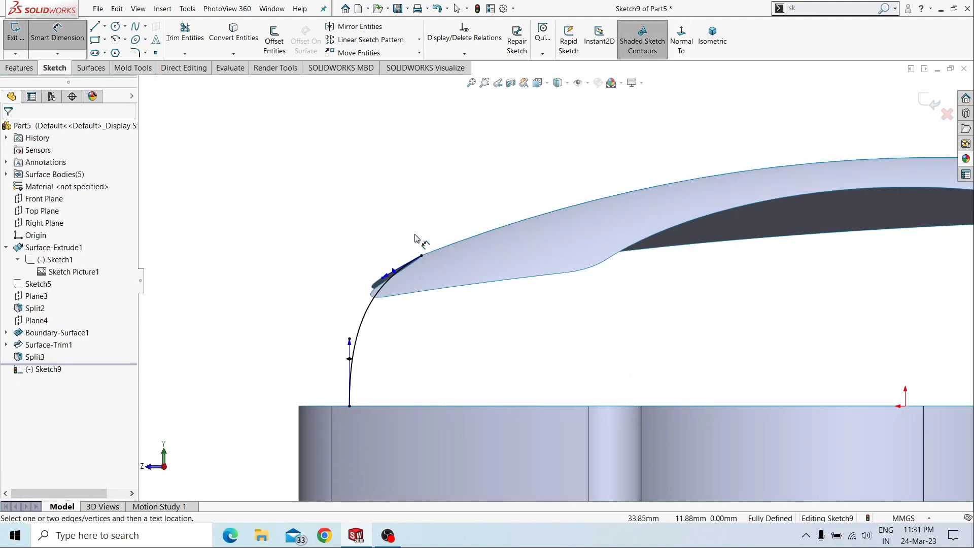
pyautogui.click(350, 363)
pyautogui.click(284, 348)
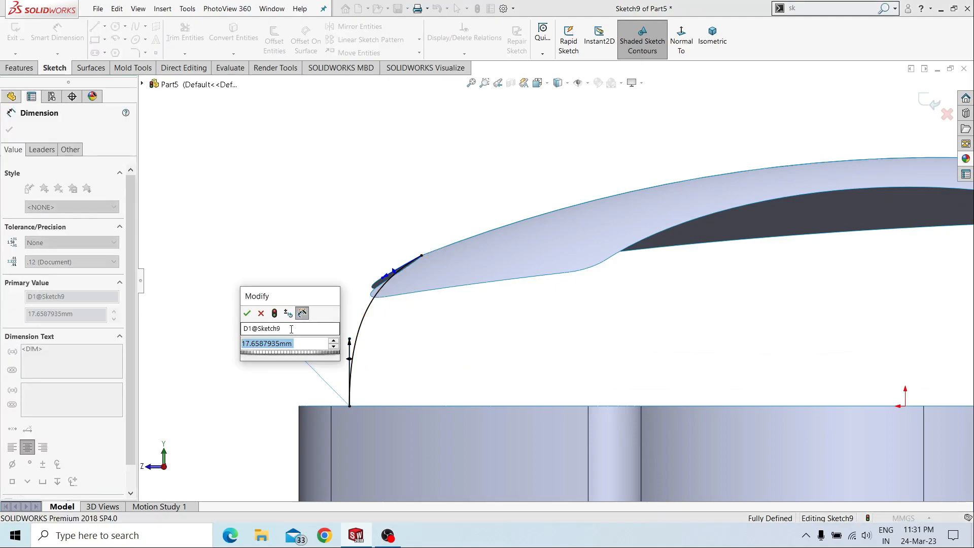
pyautogui.write('12')
pyautogui.press('Return')
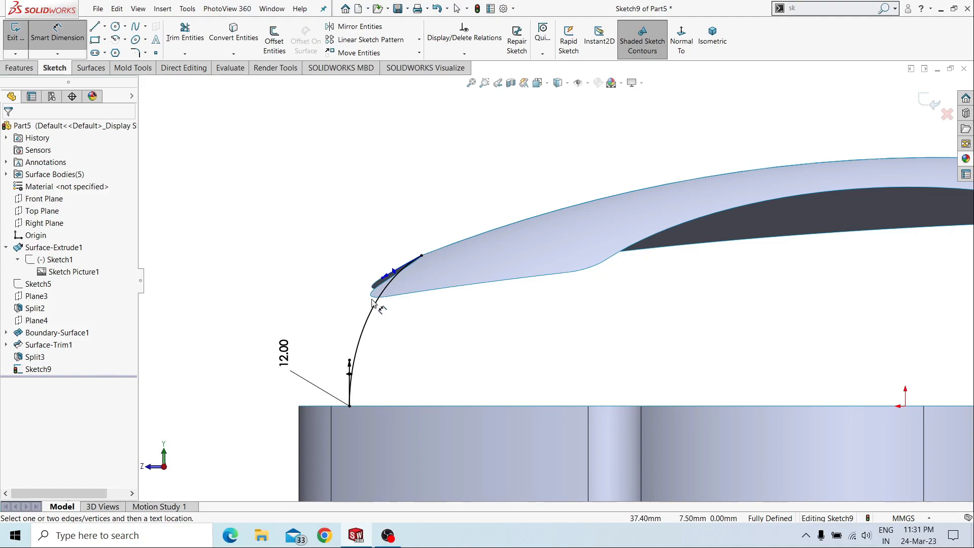
# Dimension the tangent weight of the spline's upper handle at 15 mm.
pyautogui.click(383, 281)
pyautogui.click(391, 226)
pyautogui.write('15')
pyautogui.press('Return')
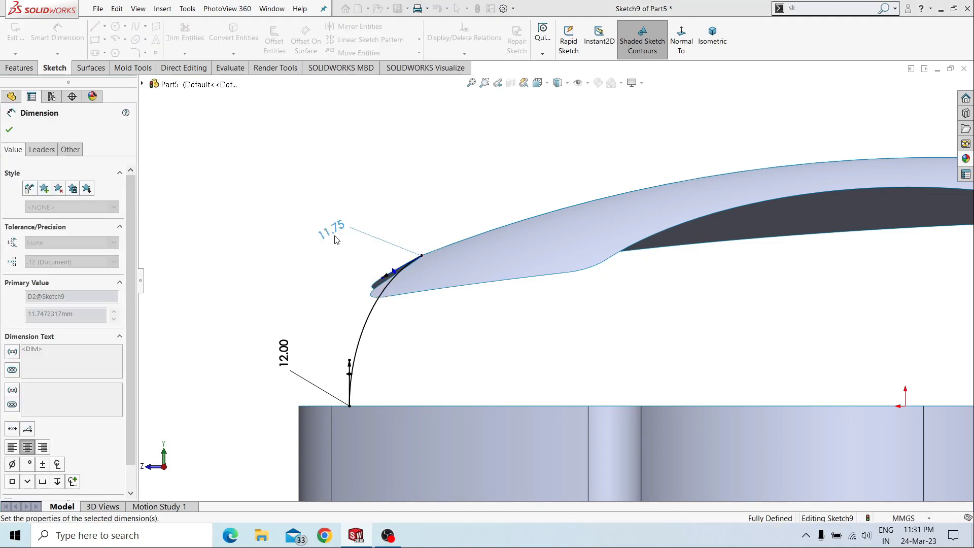
pyautogui.click(350, 265)
pyautogui.rightClick(352, 272)
pyautogui.click(378, 306)
# Draw a horizontal construction line about 8 mm long outward from the spline's upper endpoint.
pyautogui.moveTo(314, 297); pyautogui.dragTo(355, 253, button='right')
pyautogui.click(421, 256)
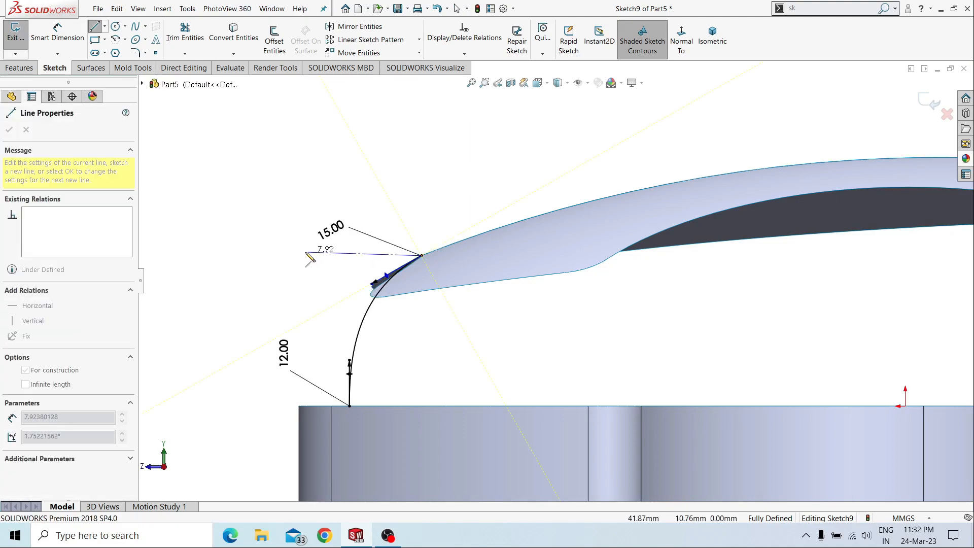
pyautogui.click(300, 256)
pyautogui.rightClick(280, 255)
pyautogui.click(284, 274)
pyautogui.rightClick(283, 269)
pyautogui.click(291, 276)
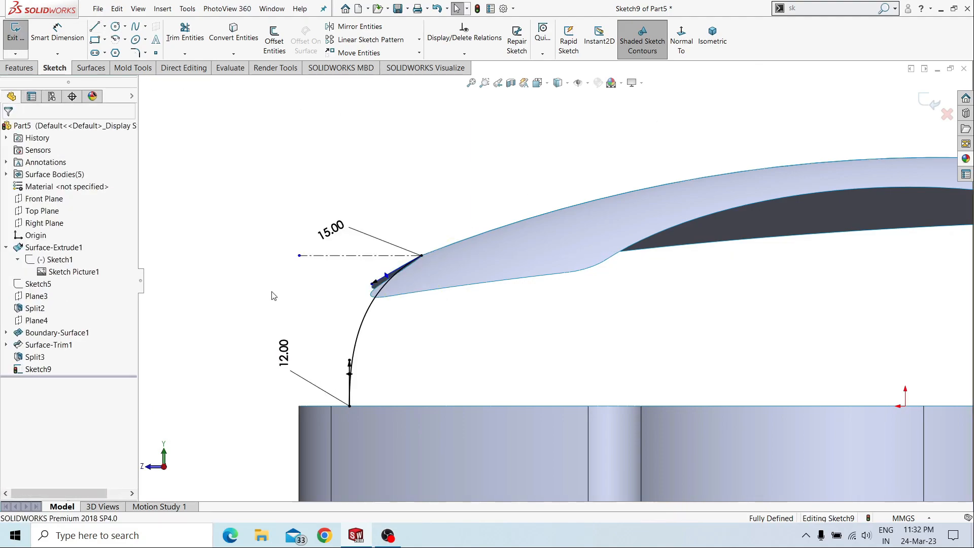
# Set a 33° angle between the horizontal construction line and the spline's upper handle.
pyautogui.moveTo(272, 293); pyautogui.dragTo(283, 218, button='right')
pyautogui.click(321, 255)
pyautogui.click(385, 276)
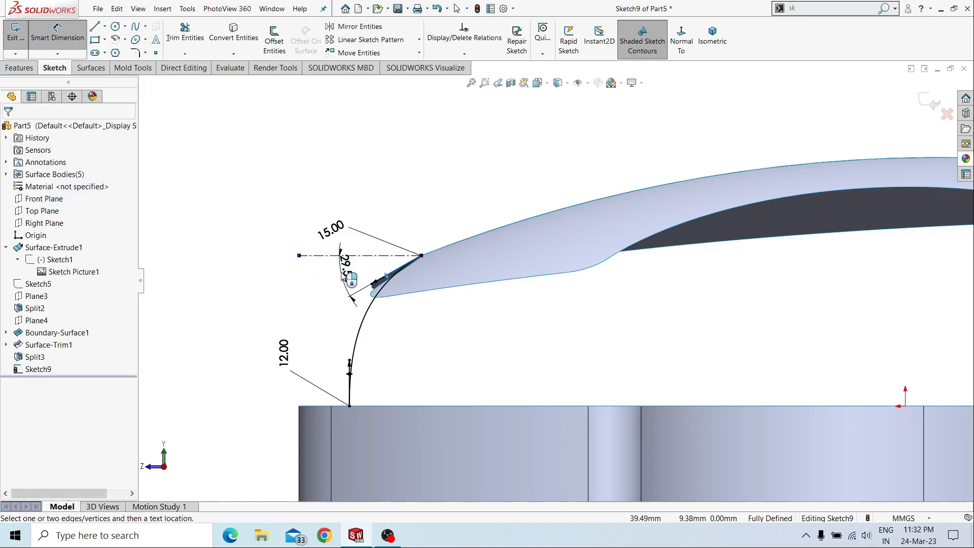
pyautogui.click(342, 273)
pyautogui.write('33')
pyautogui.press('Return')
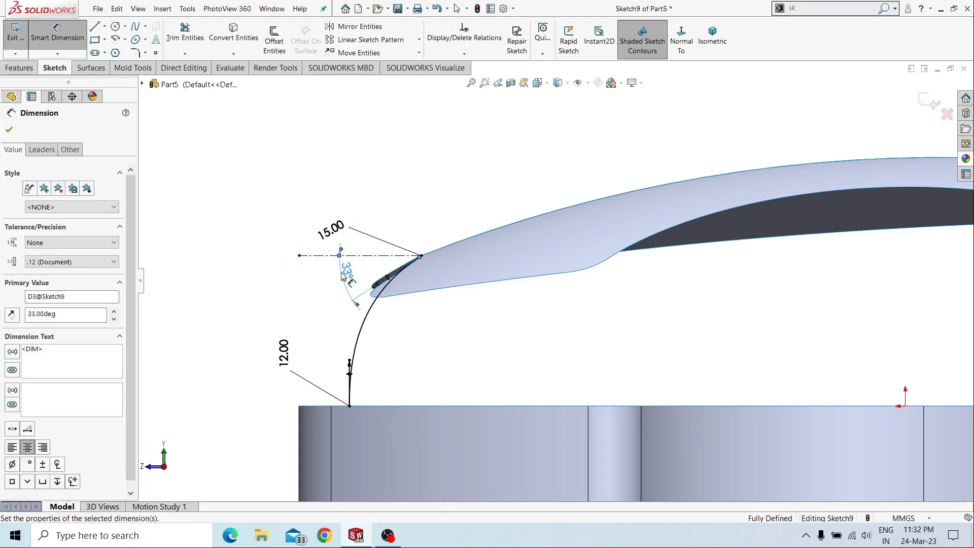
pyautogui.click(471, 355)
pyautogui.rightClick(468, 335)
pyautogui.click(479, 358)
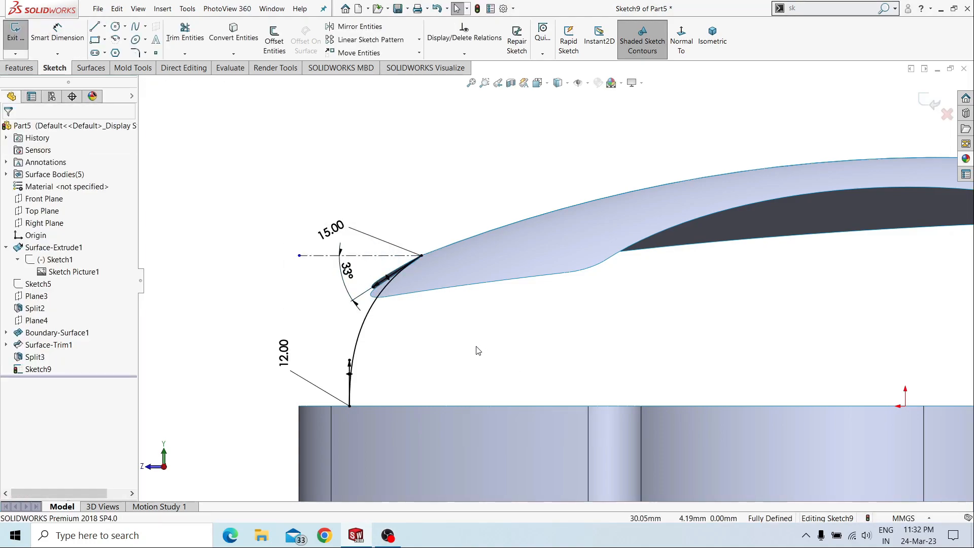
# Draw a two-point spline from the dome's split-edge vertex on the leaf side down to the wall's upper edge on Plane3.
pyautogui.scroll(5, 554, 281)
pyautogui.scroll(3, 756, 288)
pyautogui.scroll(-3, 689, 289)
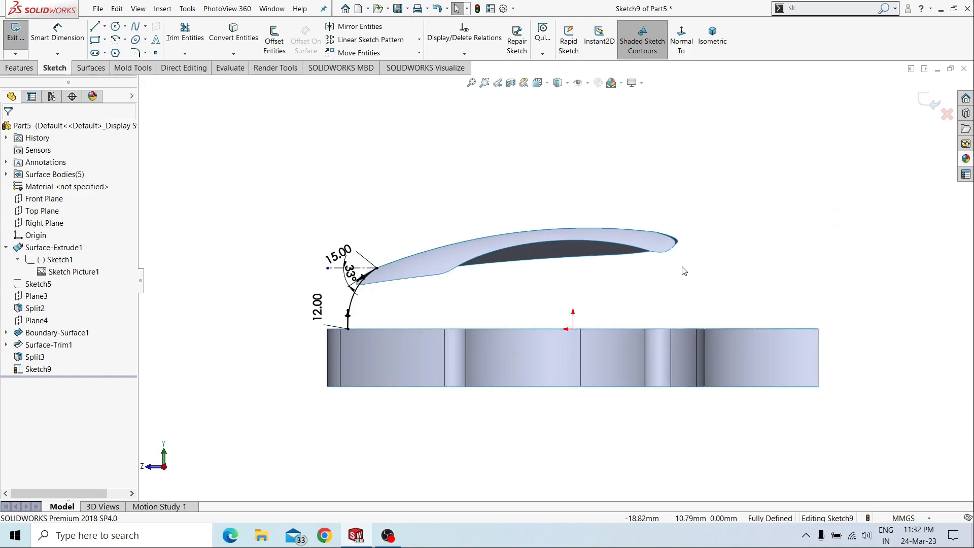
pyautogui.moveTo(702, 265); pyautogui.dragTo(685, 296, button='middle')
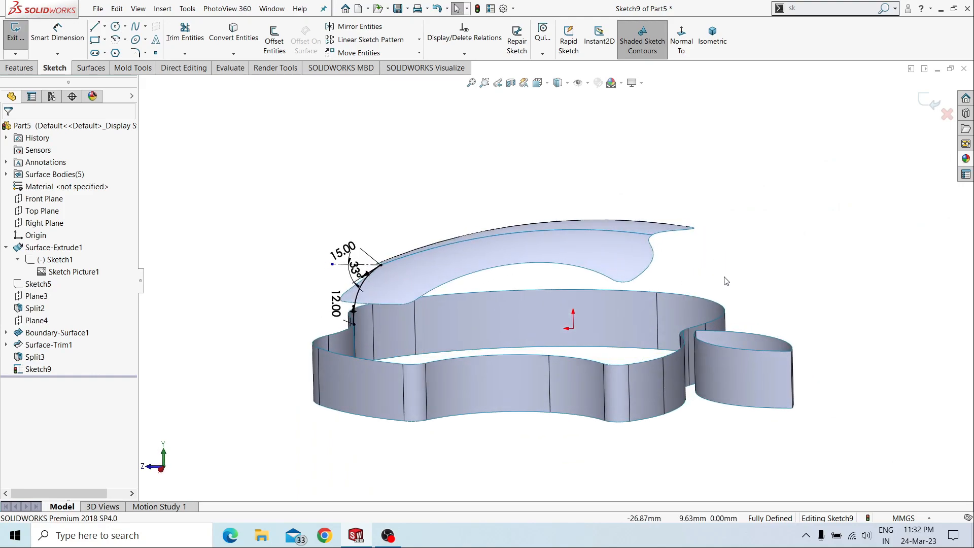
pyautogui.click(652, 235)
pyautogui.moveTo(685, 335); pyautogui.dragTo(656, 341, button='middle')
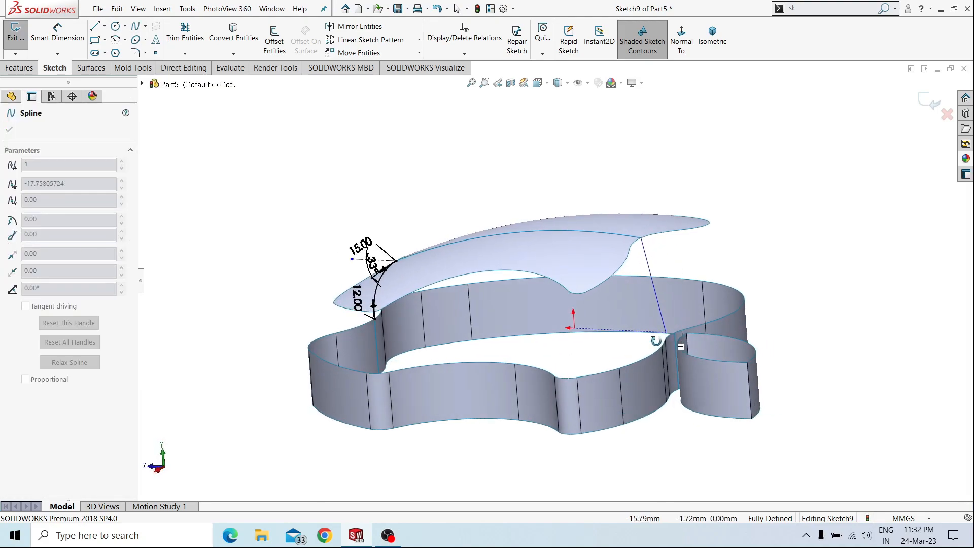
pyautogui.click(674, 333)
pyautogui.rightClick(717, 260)
pyautogui.click(741, 263)
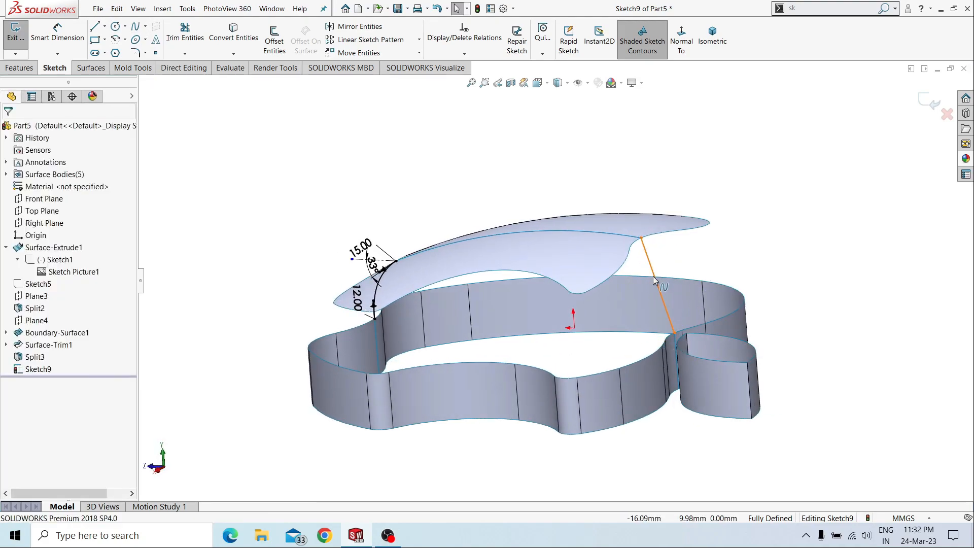
# Reshape the new leaf-side spline so it bulges outward and meets the wall's upper edge with a vertical handle.
pyautogui.click(661, 276)
pyautogui.moveTo(655, 277); pyautogui.dragTo(665, 305)
pyautogui.click(718, 263)
pyautogui.click(749, 182)
# Draw a horizontal construction line outward from the leaf-side spline's upper endpoint.
pyautogui.click(681, 39)
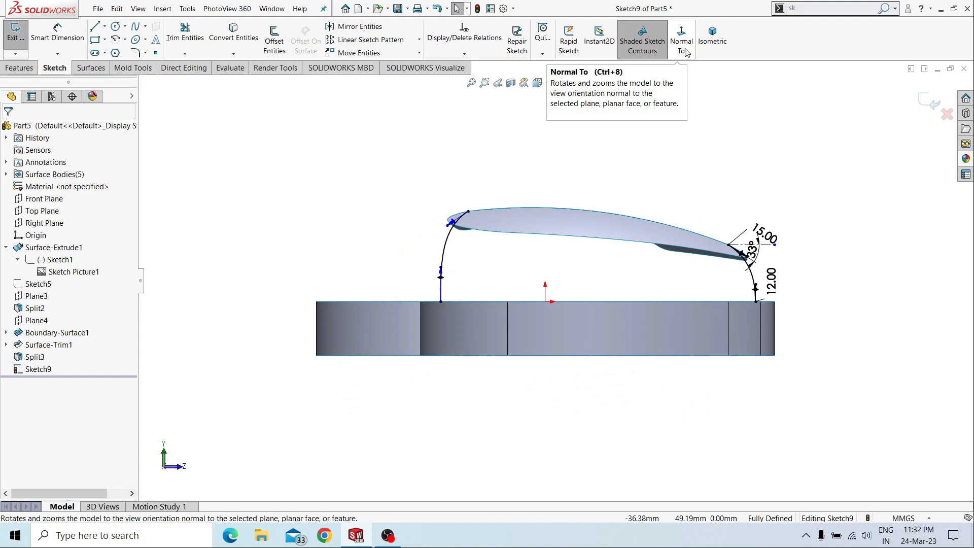
pyautogui.scroll(-4, 701, 256)
pyautogui.press('l')
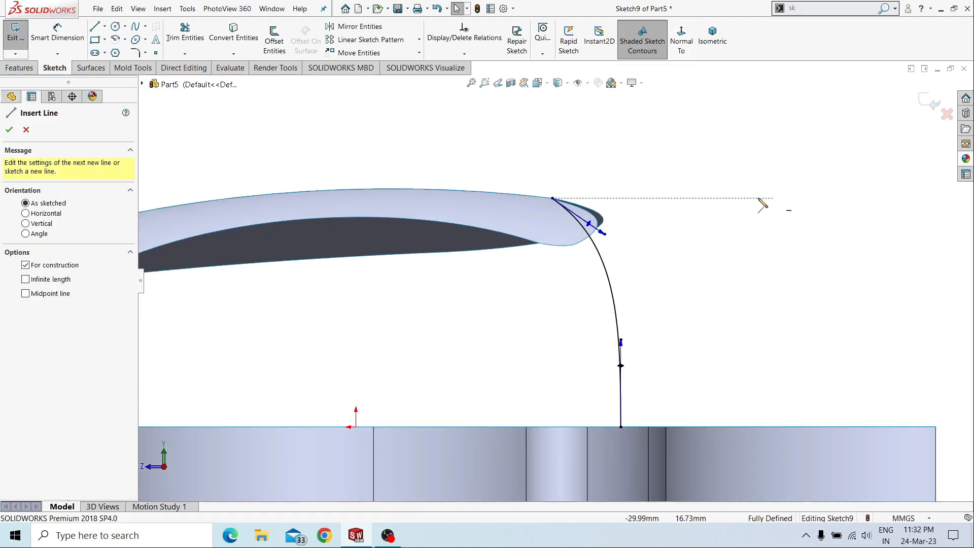
pyautogui.click(552, 198)
pyautogui.click(643, 198)
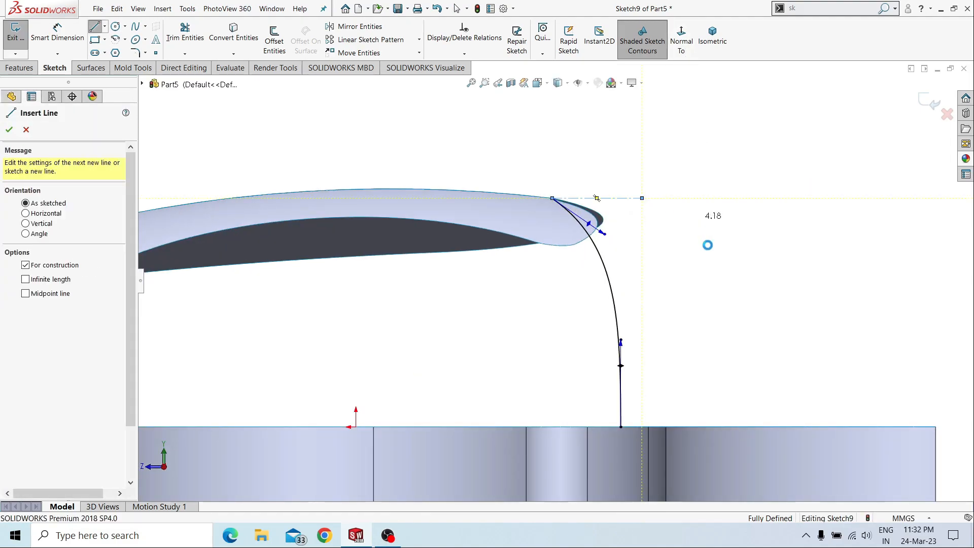
# Set a 30° angle between the leaf-side spline's upper handle and the horizontal construction line.
pyautogui.press('d')
pyautogui.click(603, 233)
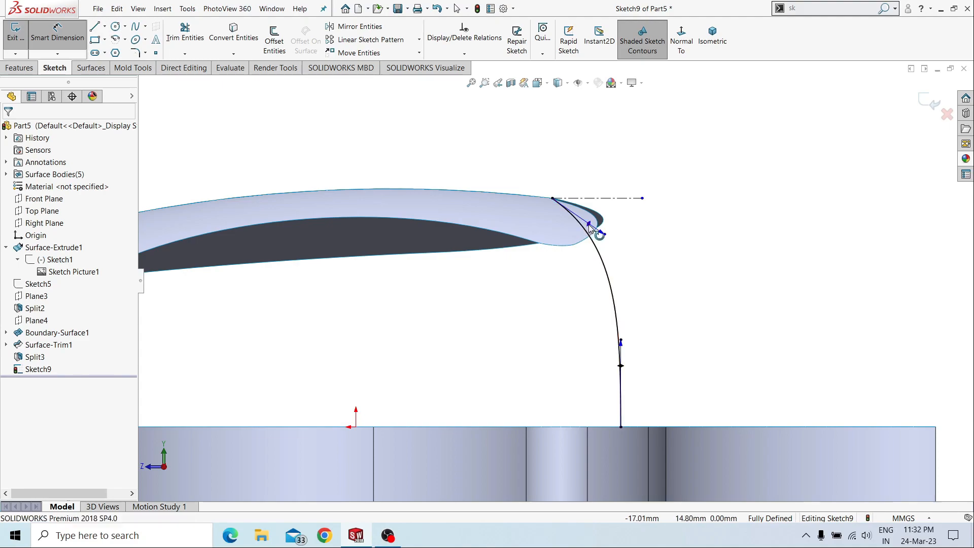
pyautogui.click(616, 198)
pyautogui.click(639, 219)
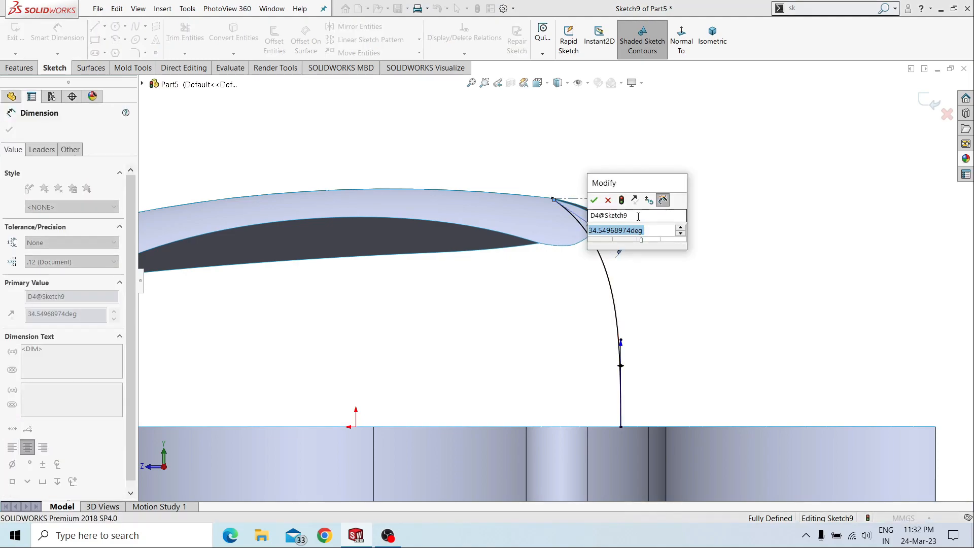
pyautogui.write('30')
pyautogui.press('Return')
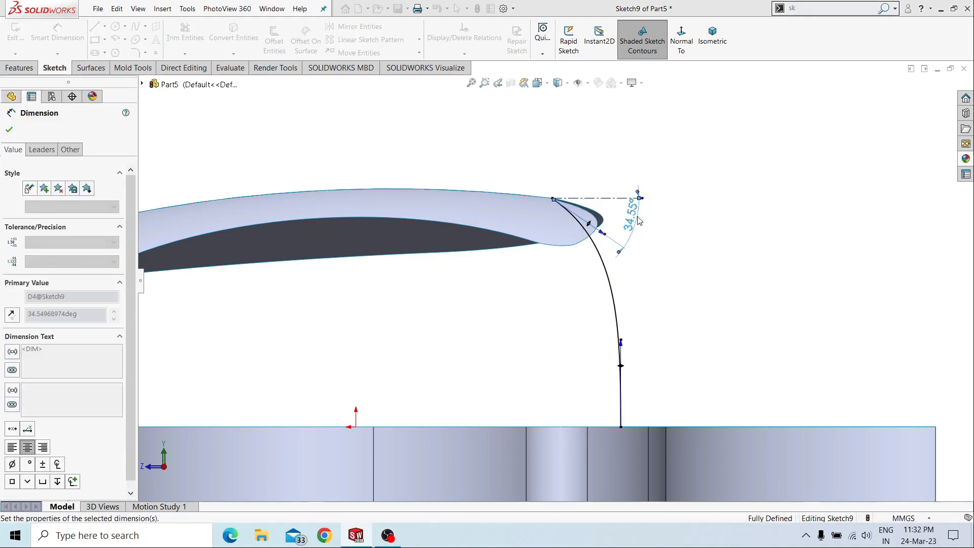
# Dimension the tangent weight of the leaf-side spline's upper handle at 15 mm.
pyautogui.click(601, 229)
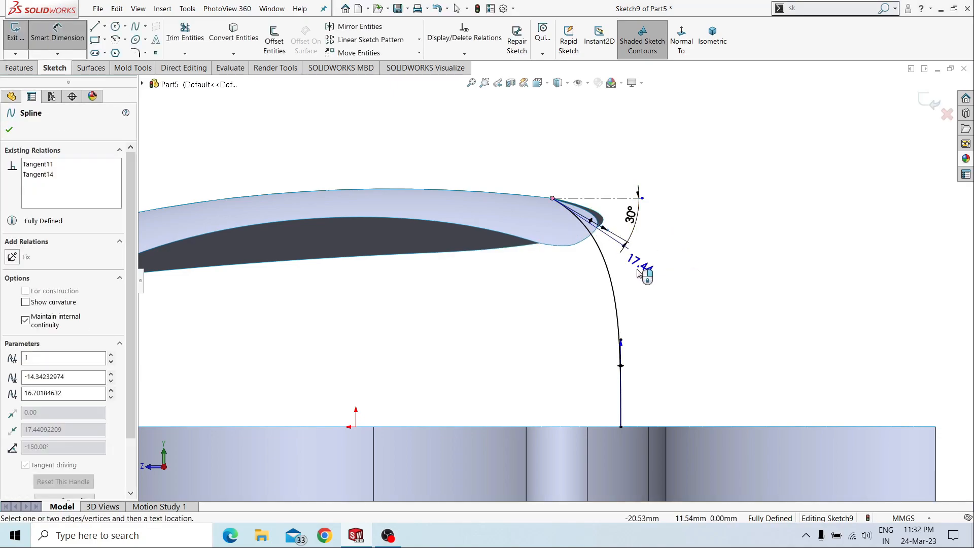
pyautogui.click(612, 152)
pyautogui.write('15')
pyautogui.press('Return')
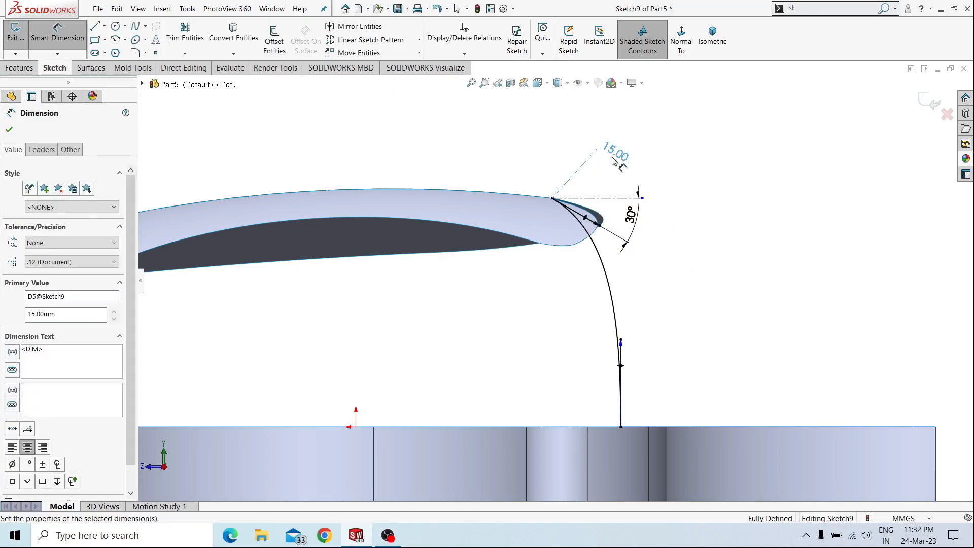
# Dimension the tangent weight of the leaf-side spline's lower handle at 25 mm.
pyautogui.click(621, 341)
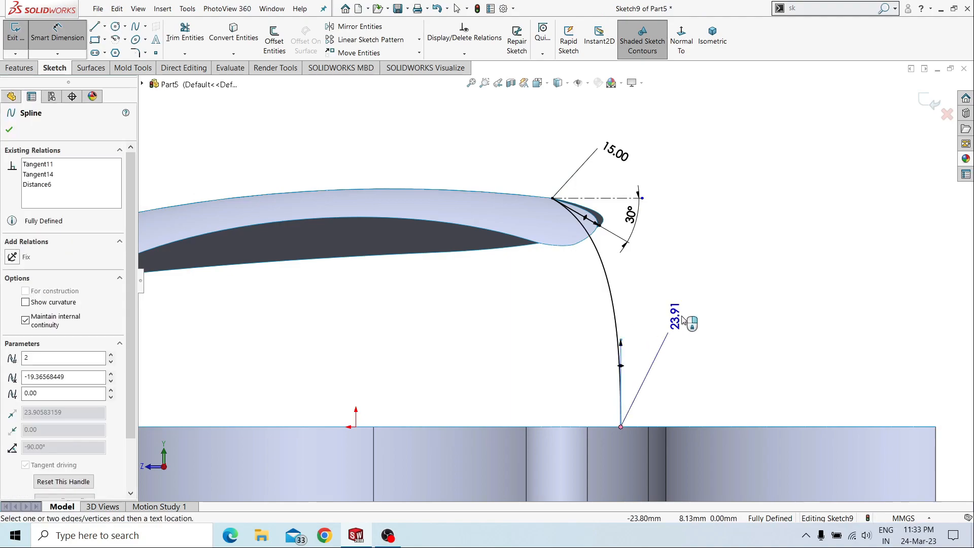
pyautogui.click(682, 320)
pyautogui.write('25')
pyautogui.press('Return')
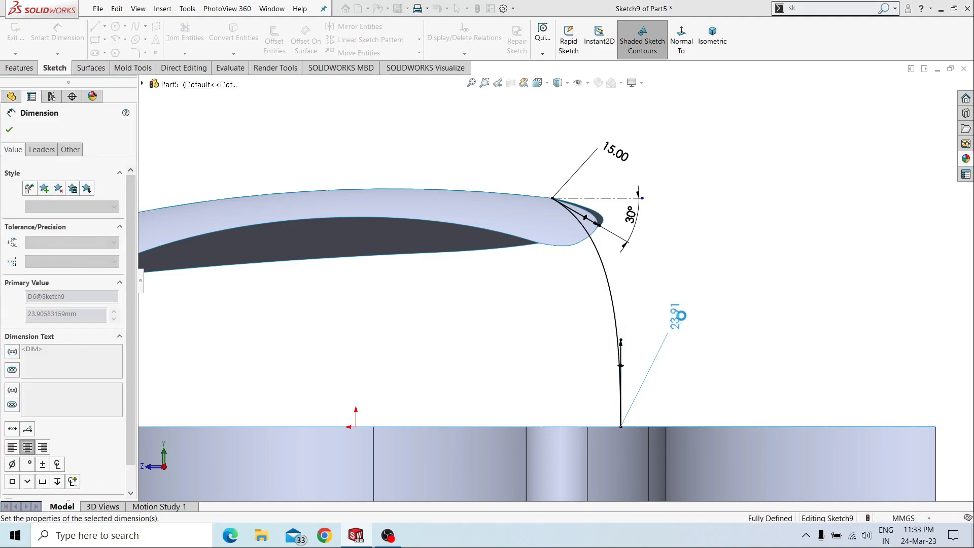
pyautogui.rightClick(731, 261)
pyautogui.click(747, 296)
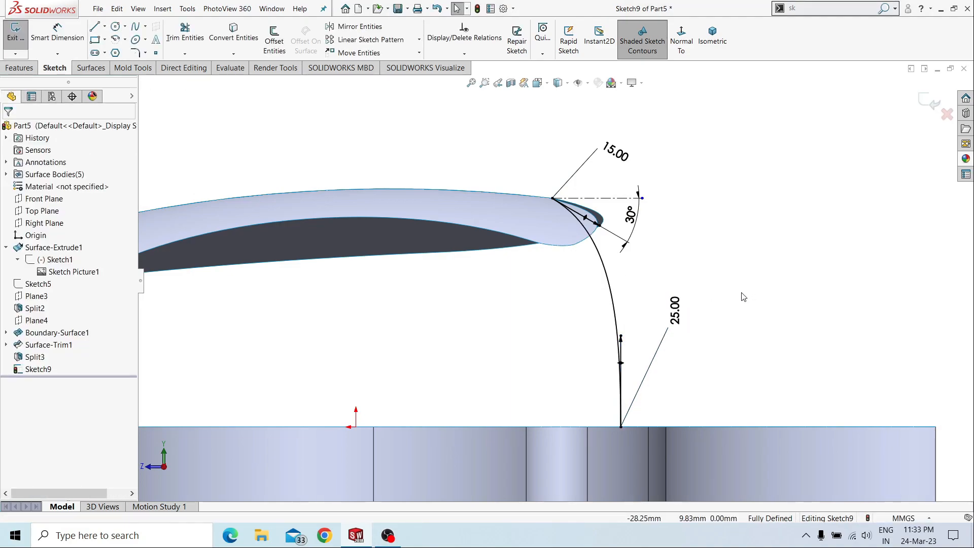
# Finish and exit the sketch containing the two dimensioned spline profiles.
pyautogui.press('f')
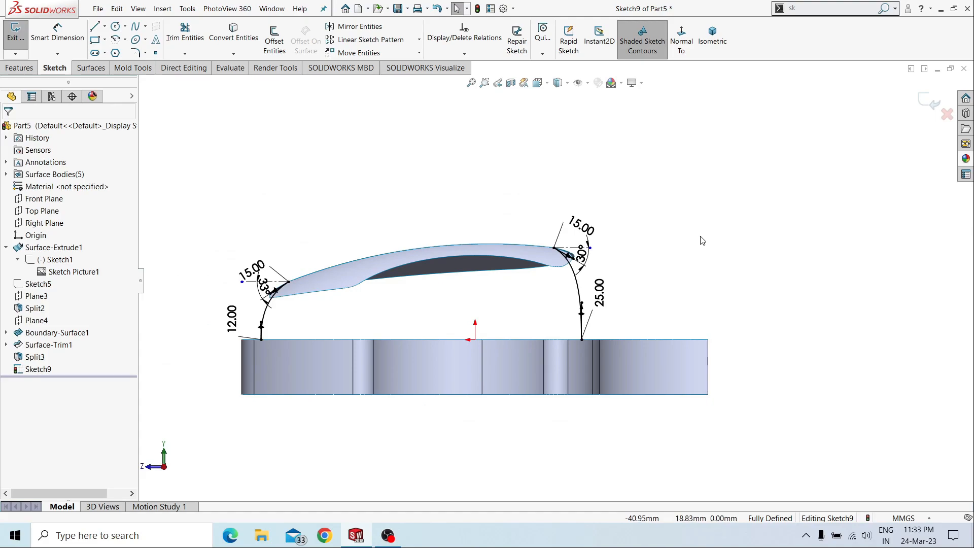
pyautogui.rightClick(651, 206)
pyautogui.click(746, 155)
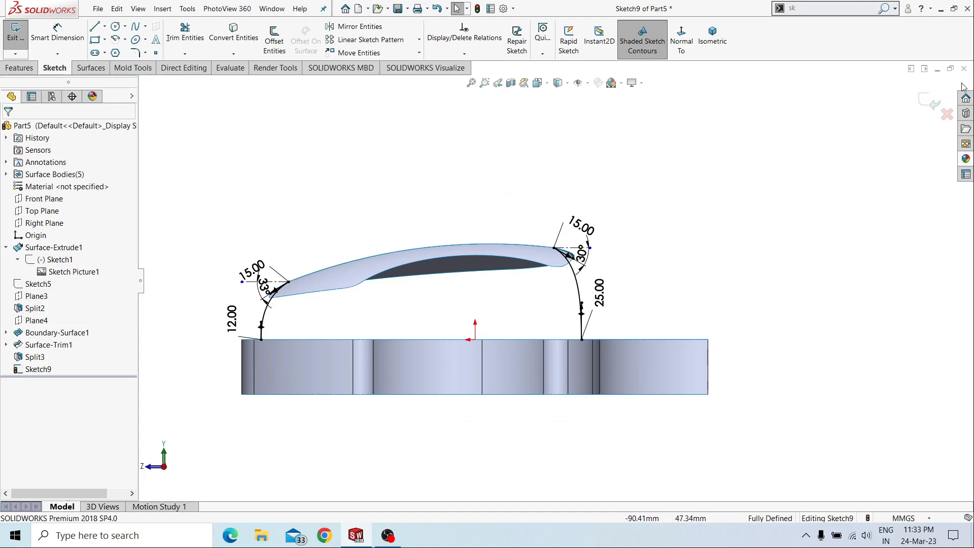
pyautogui.click(934, 102)
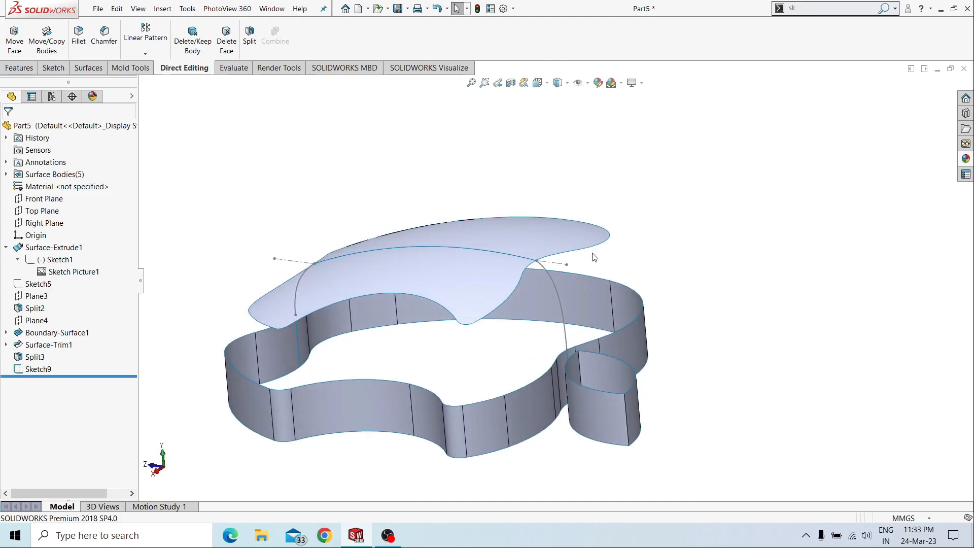
# Start a lofted surface with the tangent edge chain around the dome half with the concave bite as its first open-group profile.
pyautogui.moveTo(589, 237); pyautogui.dragTo(538, 258, button='middle')
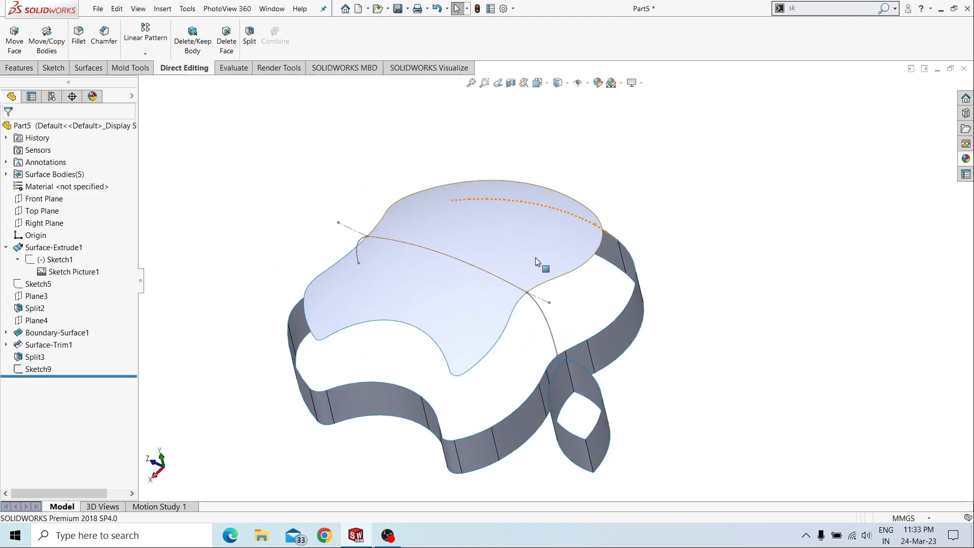
pyautogui.click(89, 68)
pyautogui.click(110, 41)
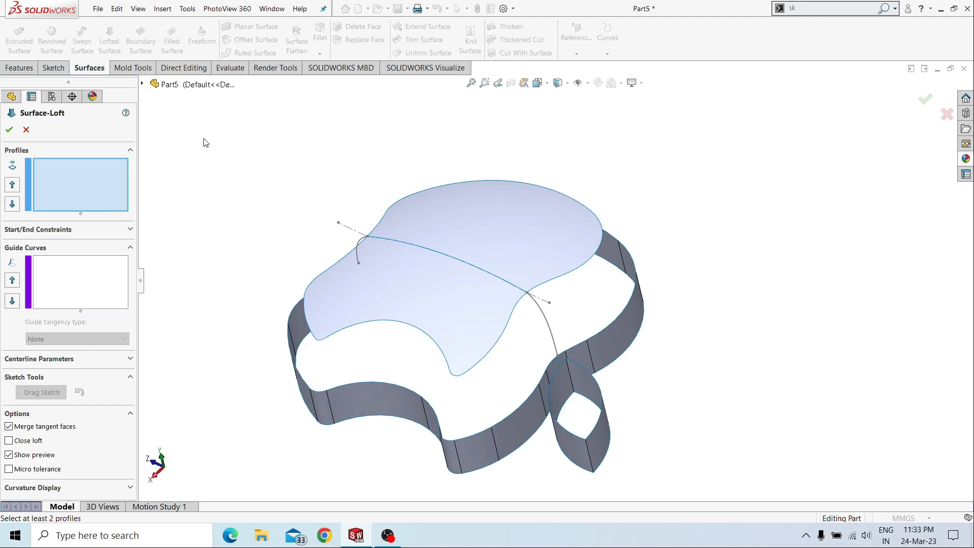
pyautogui.moveTo(258, 203); pyautogui.dragTo(380, 224, button='middle')
pyautogui.rightClick(276, 239)
pyautogui.click(306, 272)
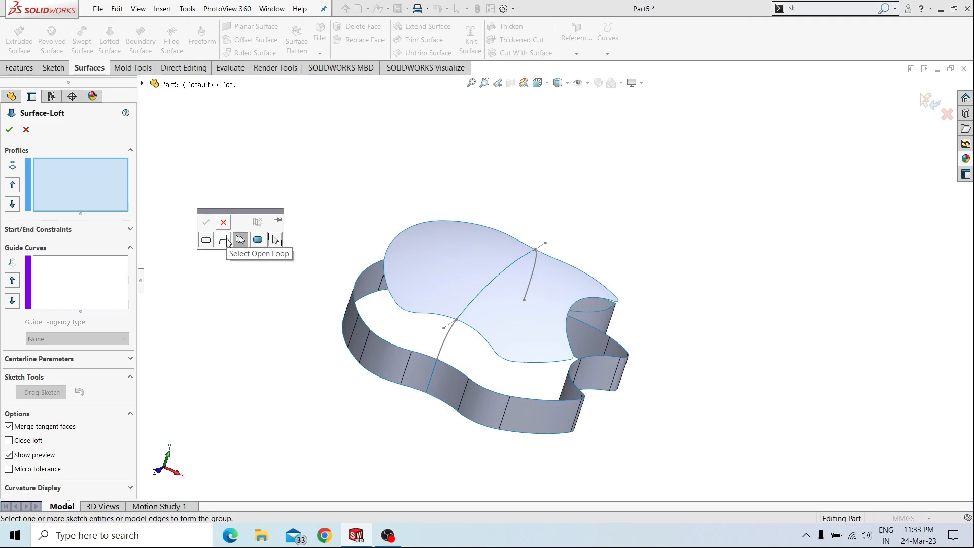
pyautogui.click(224, 240)
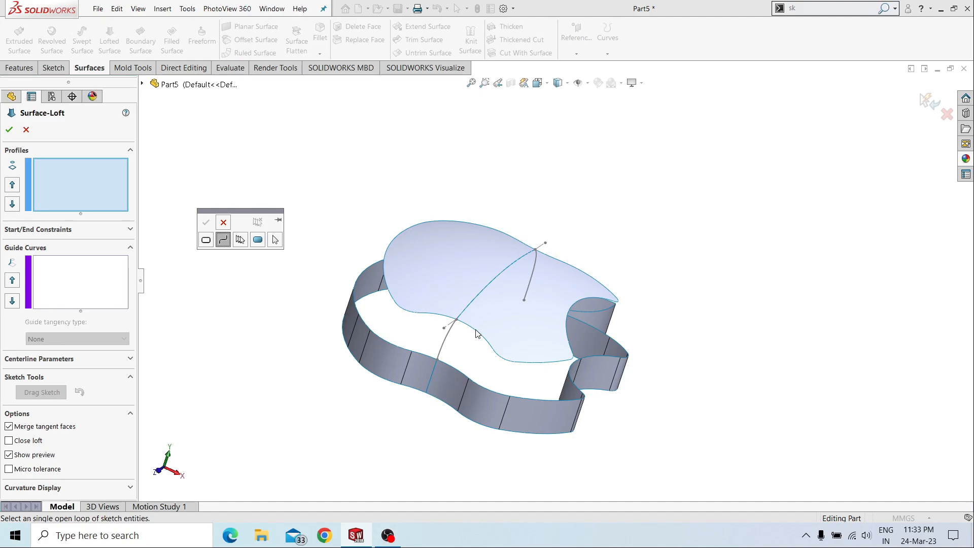
pyautogui.click(241, 240)
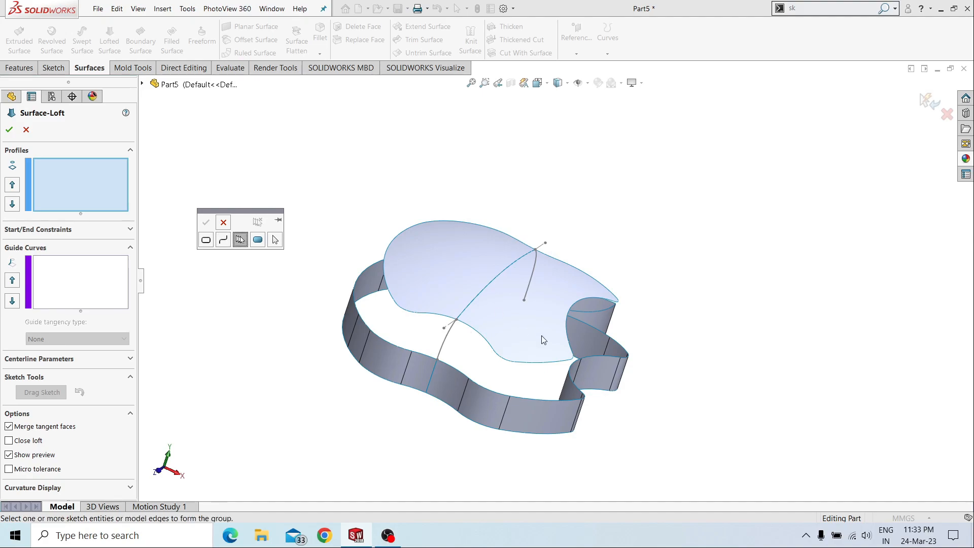
pyautogui.click(486, 339)
pyautogui.click(507, 360)
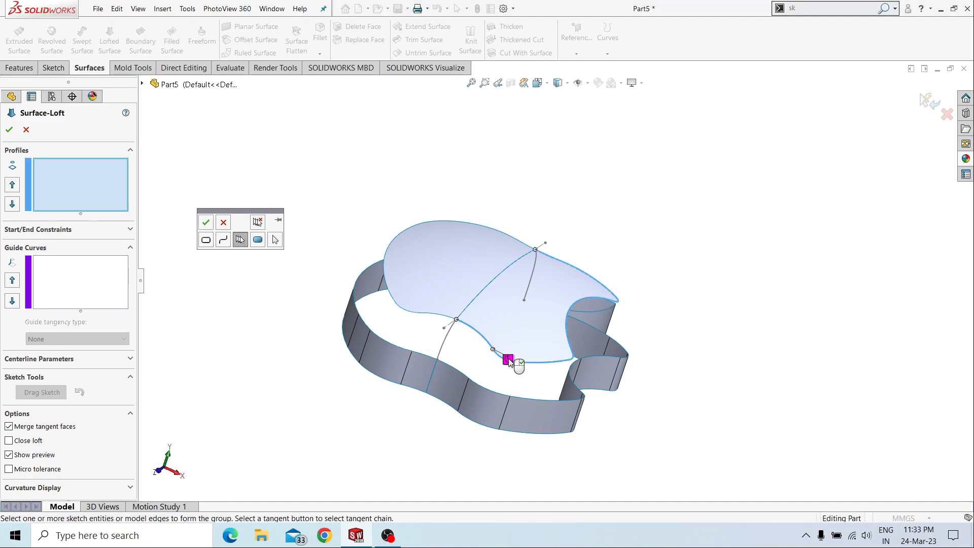
pyautogui.click(205, 222)
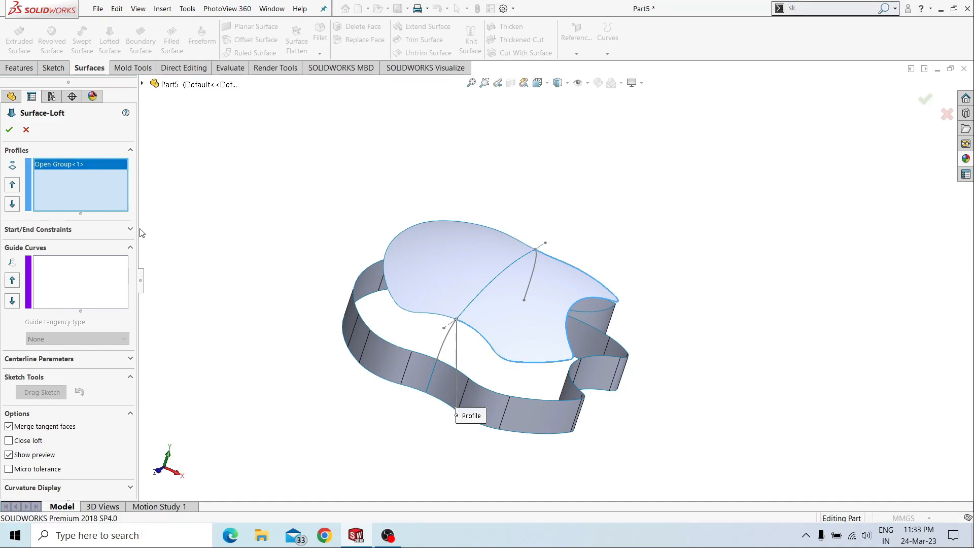
# Add the wall's upper tangent edge chain on the same half as the loft's second open-group profile.
pyautogui.rightClick(251, 274)
pyautogui.click(274, 302)
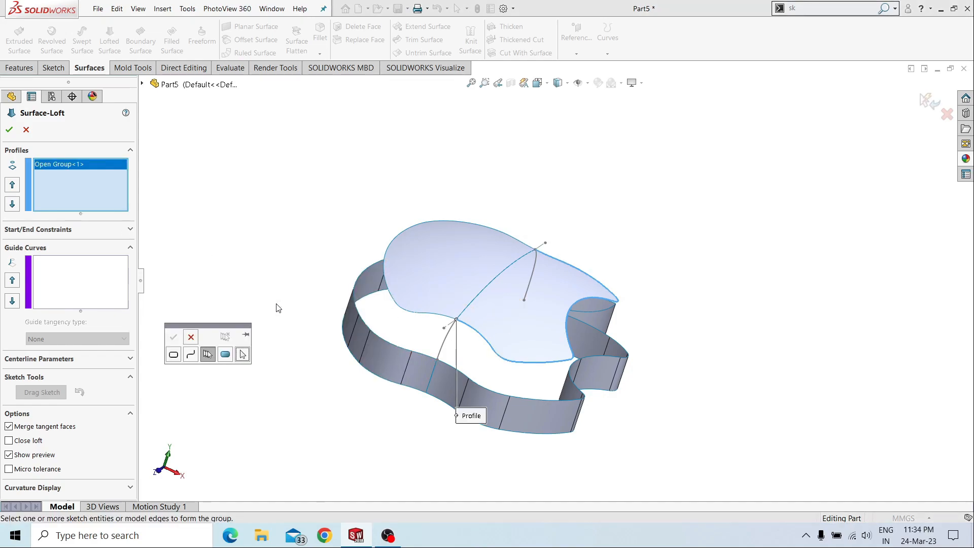
pyautogui.click(455, 372)
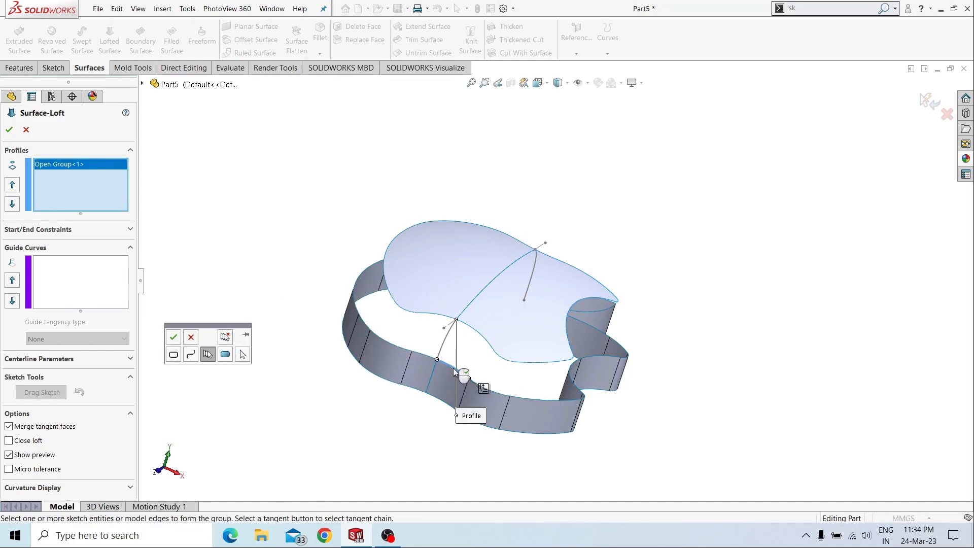
pyautogui.click(483, 387)
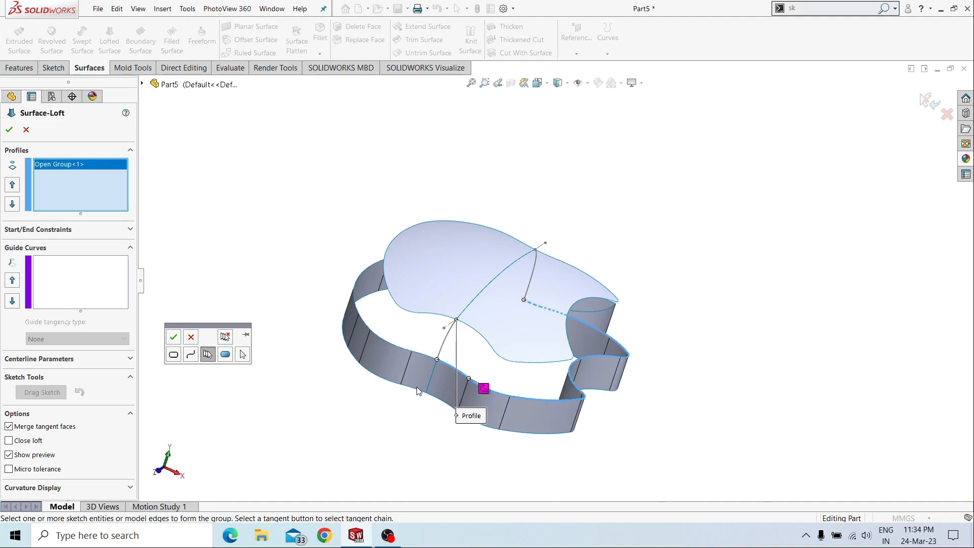
pyautogui.click(173, 337)
# Add the two sketched splines at the ends of the edge chains as separate guide curves for the loft.
pyautogui.click(90, 287)
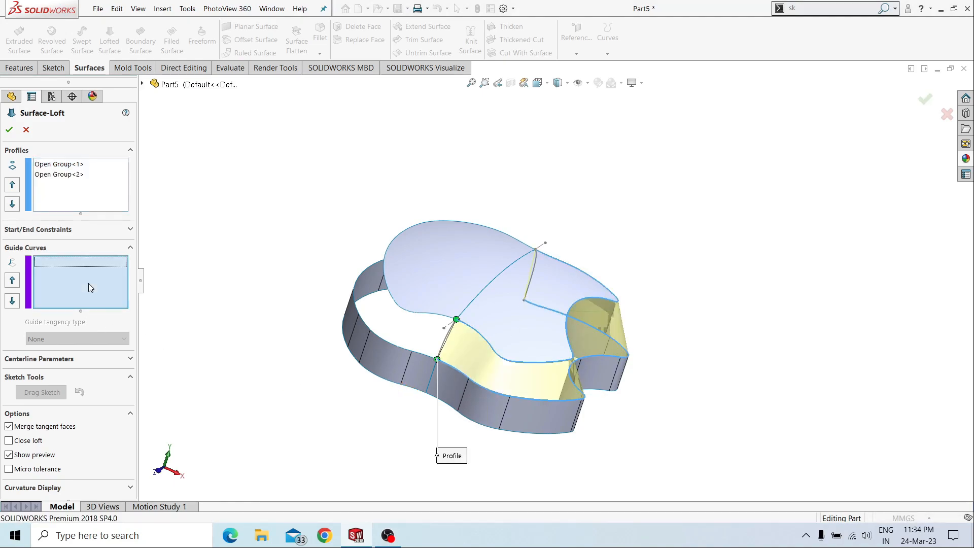
pyautogui.click(445, 344)
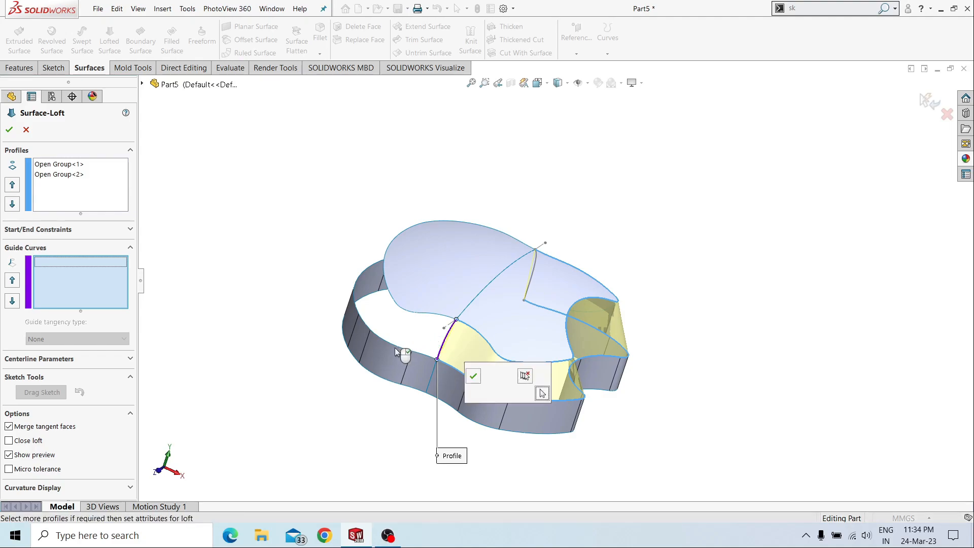
pyautogui.click(475, 377)
pyautogui.moveTo(333, 381); pyautogui.dragTo(536, 319, button='middle')
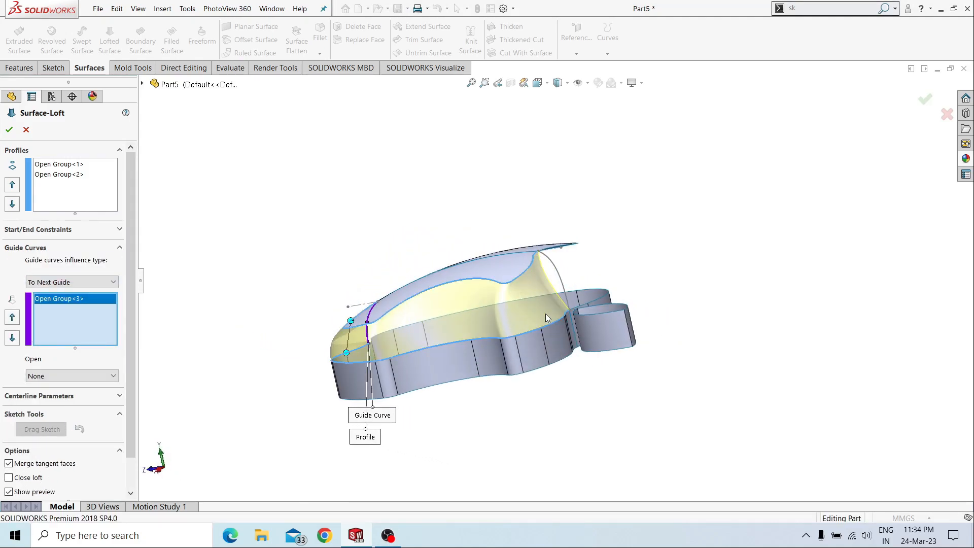
pyautogui.rightClick(298, 241)
pyautogui.click(325, 262)
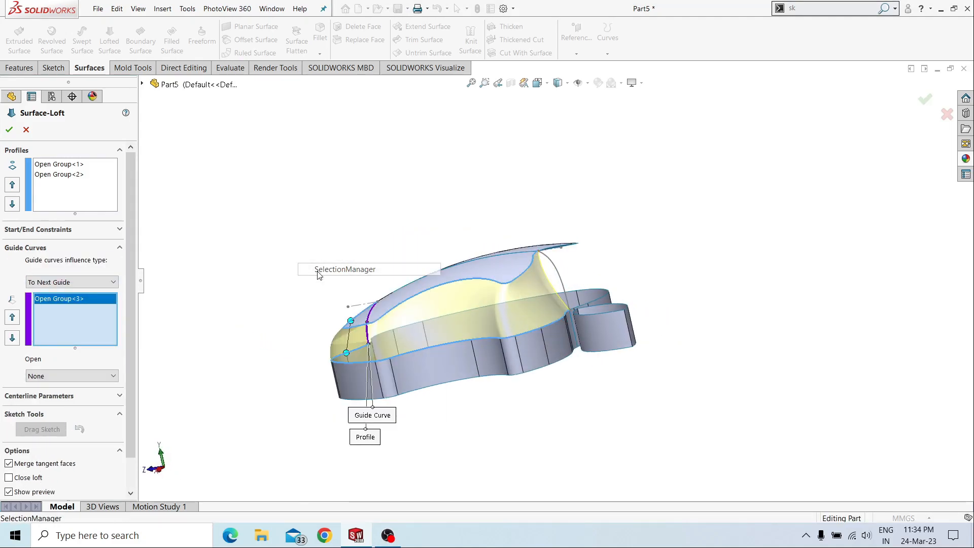
pyautogui.click(559, 267)
pyautogui.click(219, 224)
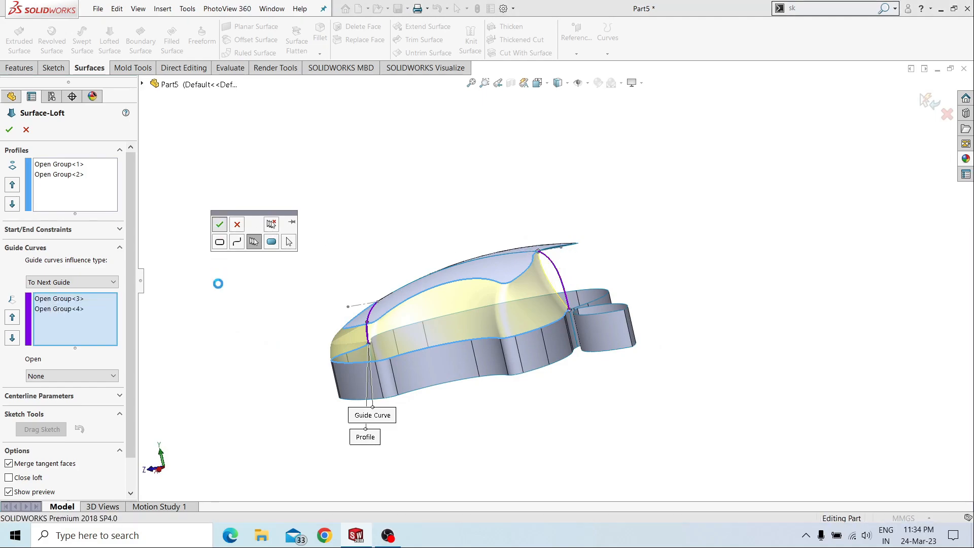
# Set the loft's end constraint to Tangency To Face and create the lofted surface on the half with the concave bite.
pyautogui.moveTo(221, 287); pyautogui.dragTo(333, 287, button='middle')
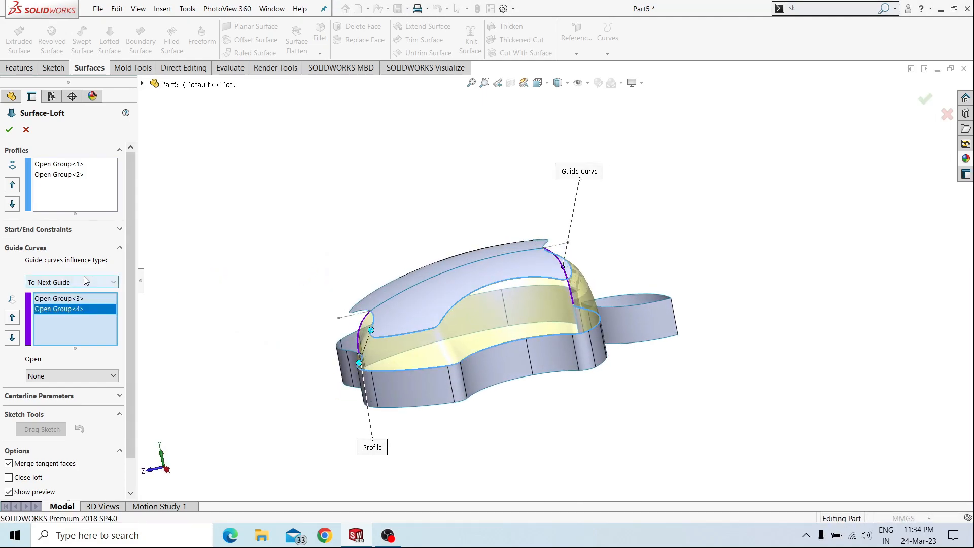
pyautogui.click(78, 233)
pyautogui.click(76, 285)
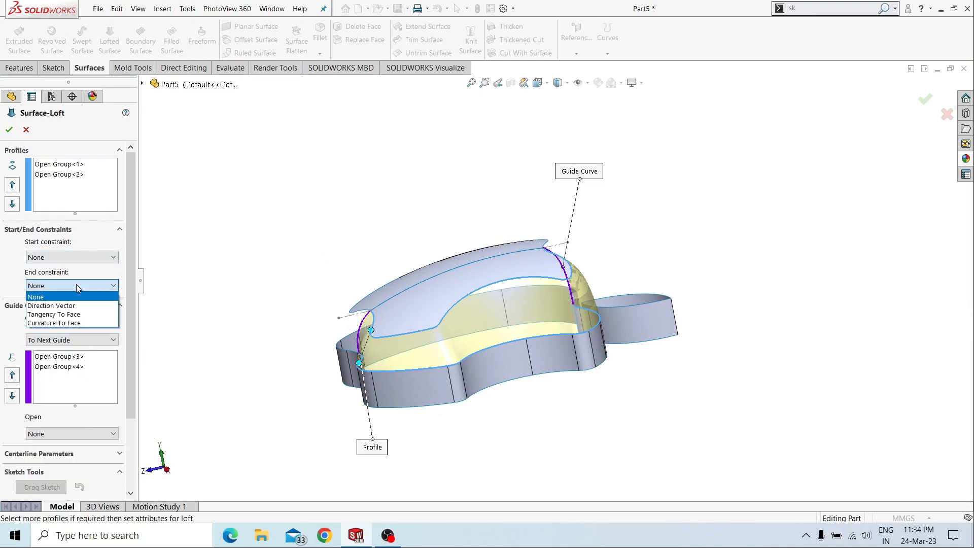
pyautogui.click(77, 314)
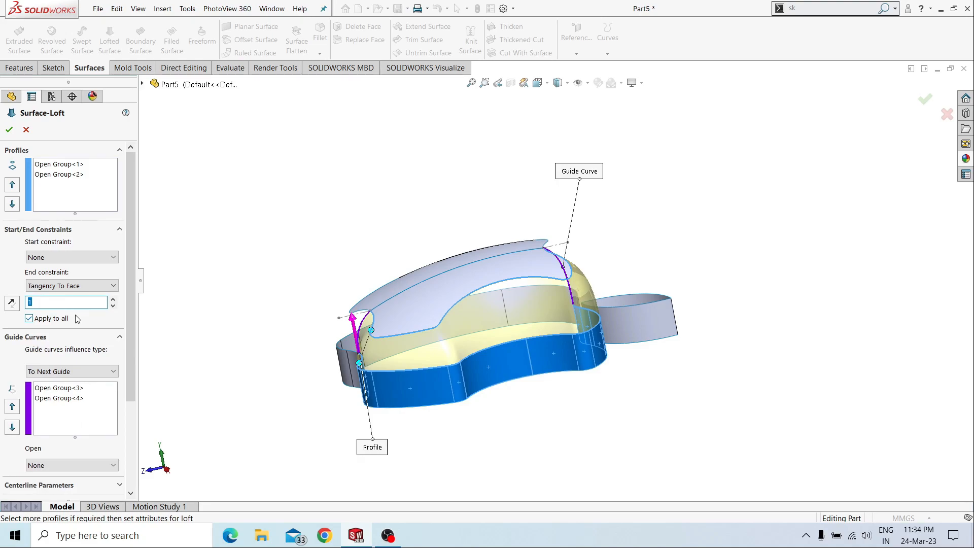
pyautogui.click(9, 130)
# Start a second lofted surface with the tangent edge chain around the other dome half as its first open-group profile.
pyautogui.moveTo(305, 217); pyautogui.dragTo(492, 315, button='middle')
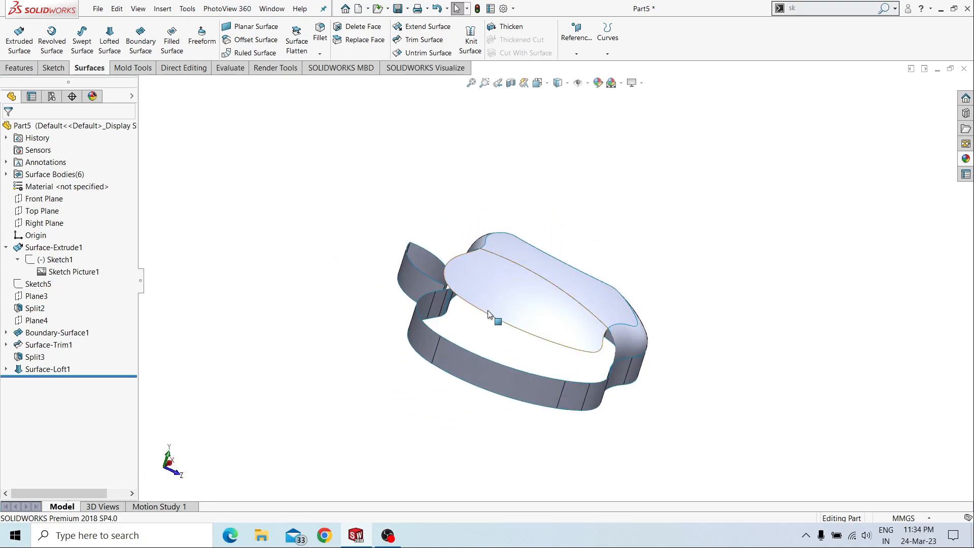
pyautogui.moveTo(376, 295); pyautogui.dragTo(339, 312, button='middle')
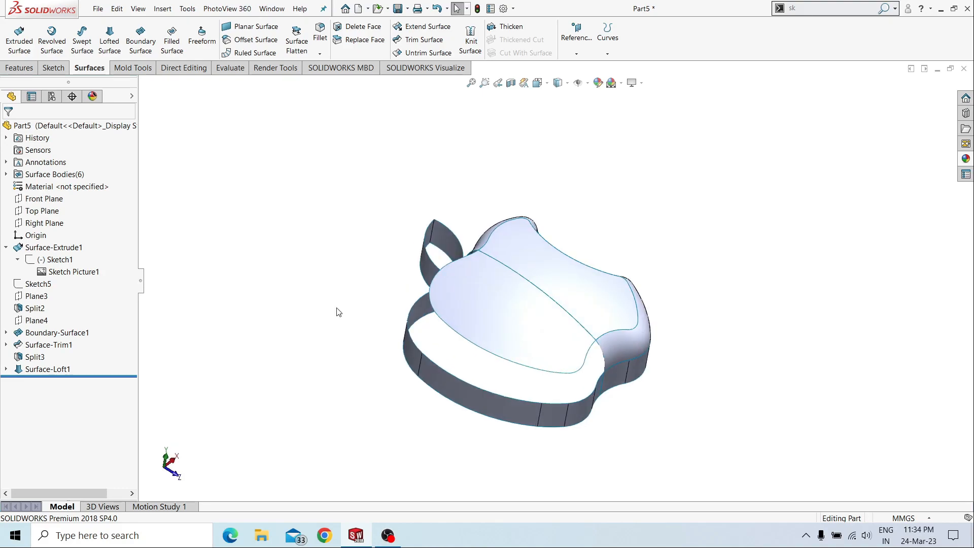
pyautogui.click(109, 40)
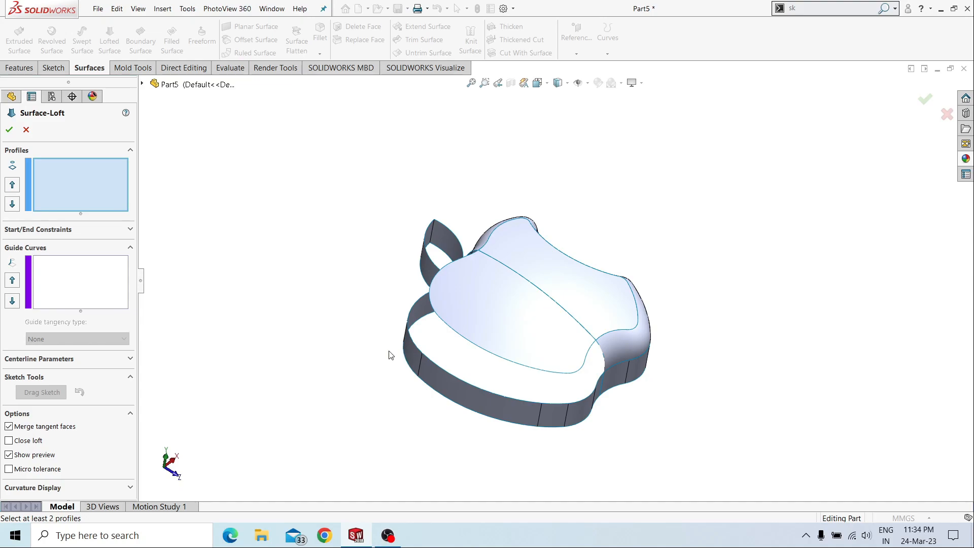
pyautogui.rightClick(266, 274)
pyautogui.click(296, 308)
pyautogui.moveTo(485, 417); pyautogui.dragTo(468, 373, button='middle')
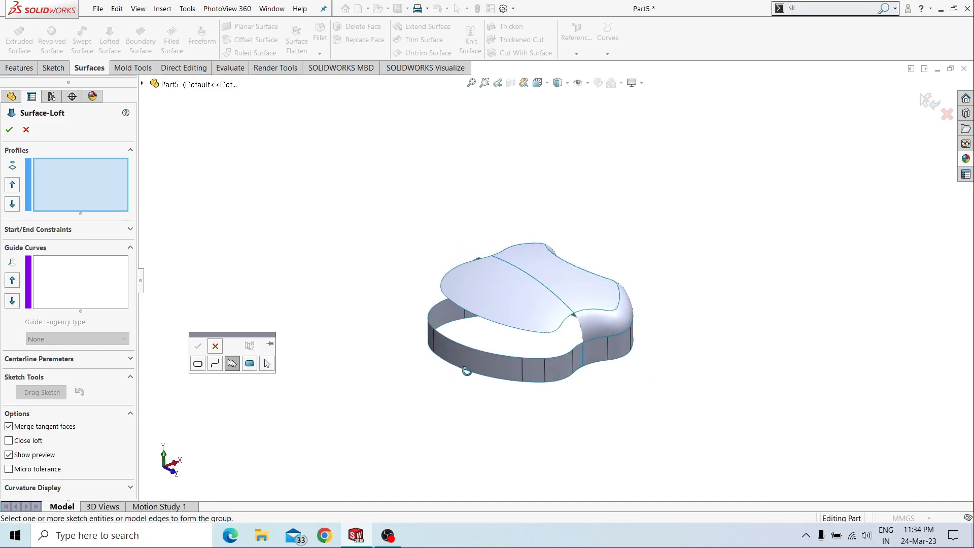
pyautogui.scroll(-5, 548, 318)
pyautogui.click(581, 311)
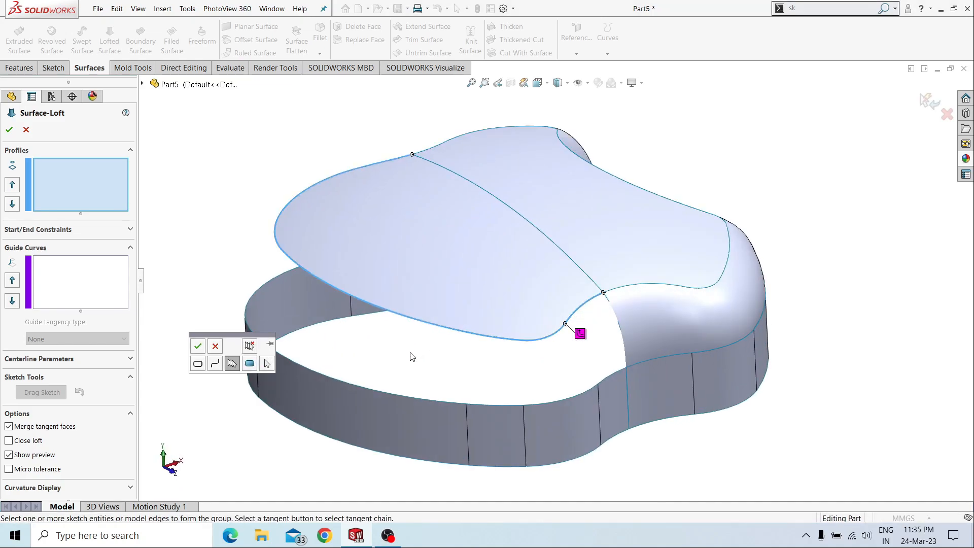
pyautogui.click(199, 347)
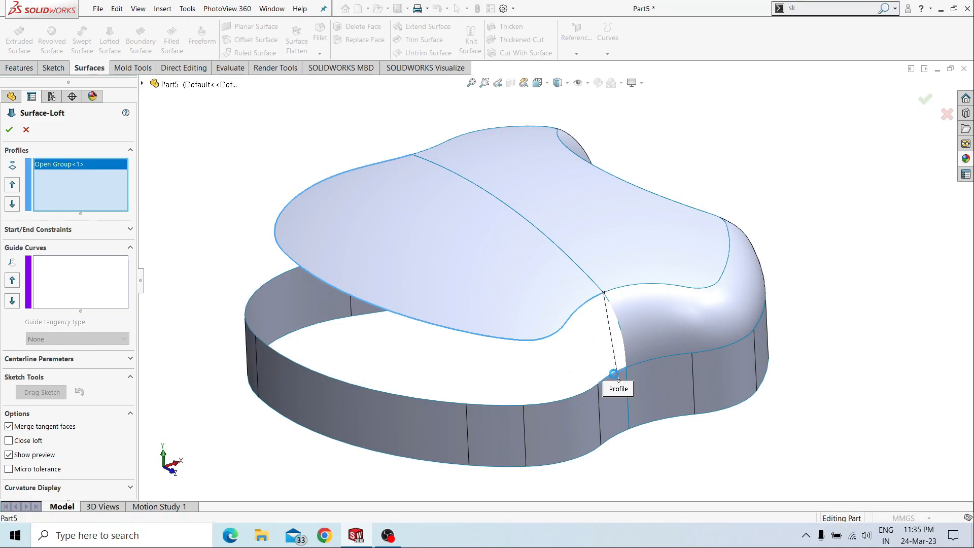
# Add the upper tangent edge chain of the remaining wall half as the second loft's other open-group profile.
pyautogui.click(614, 373)
pyautogui.rightClick(94, 184)
pyautogui.click(85, 175)
pyautogui.rightClick(86, 176)
pyautogui.click(208, 195)
pyautogui.rightClick(208, 196)
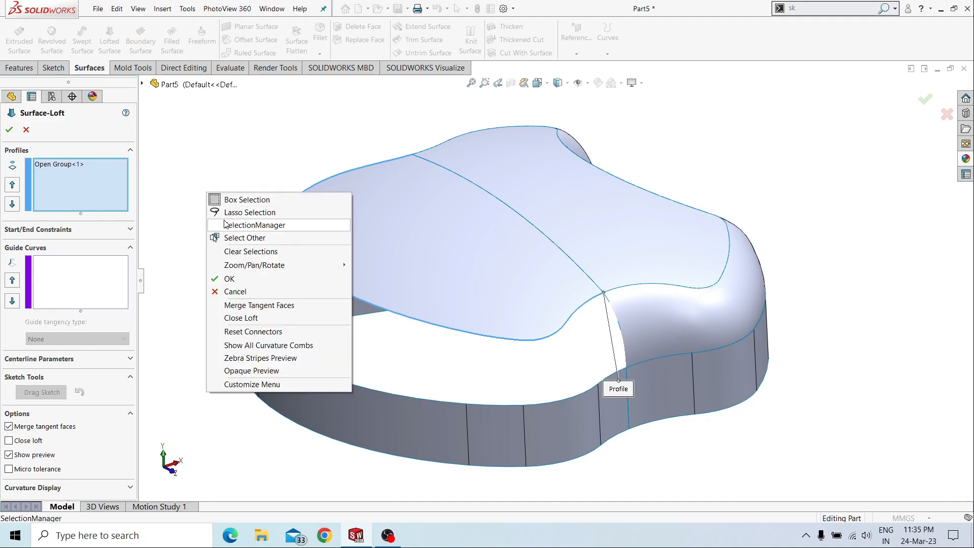
pyautogui.click(226, 224)
pyautogui.click(612, 376)
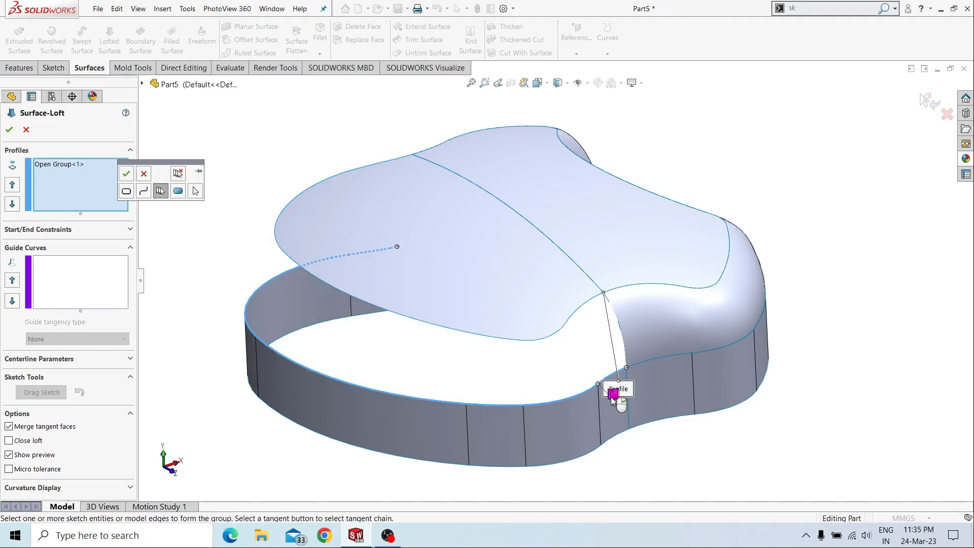
pyautogui.click(126, 175)
# Add the two end edges of the first lofted surface as guide curves for the second loft.
pyautogui.click(95, 277)
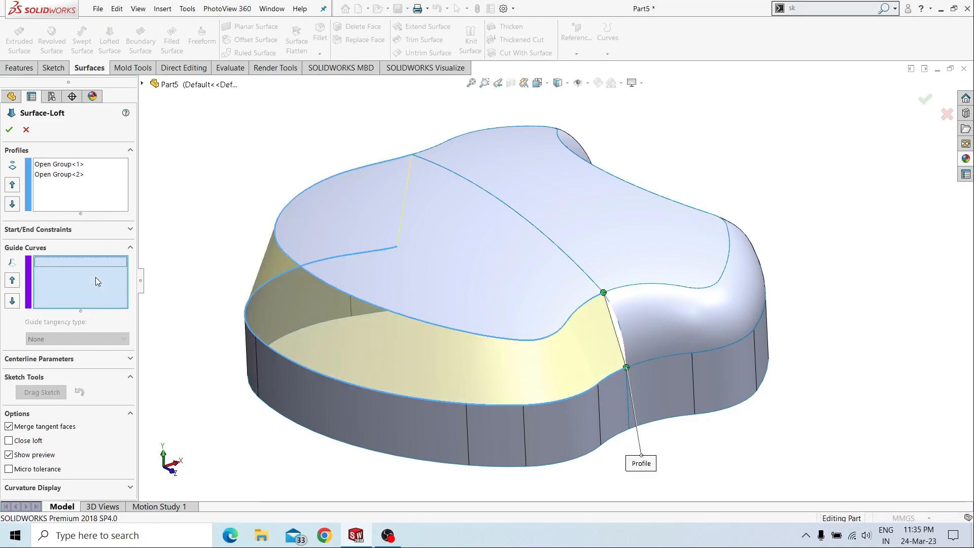
pyautogui.click(143, 85)
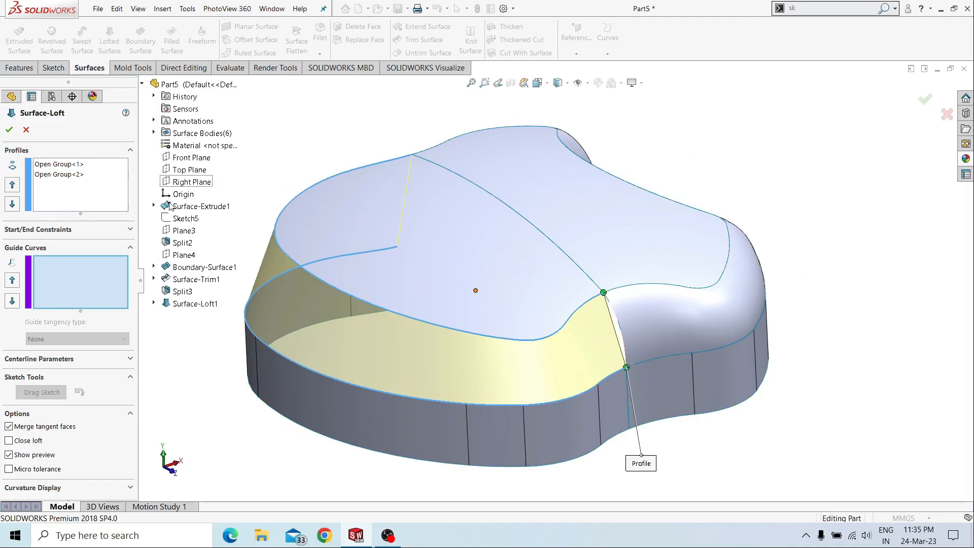
pyautogui.click(153, 303)
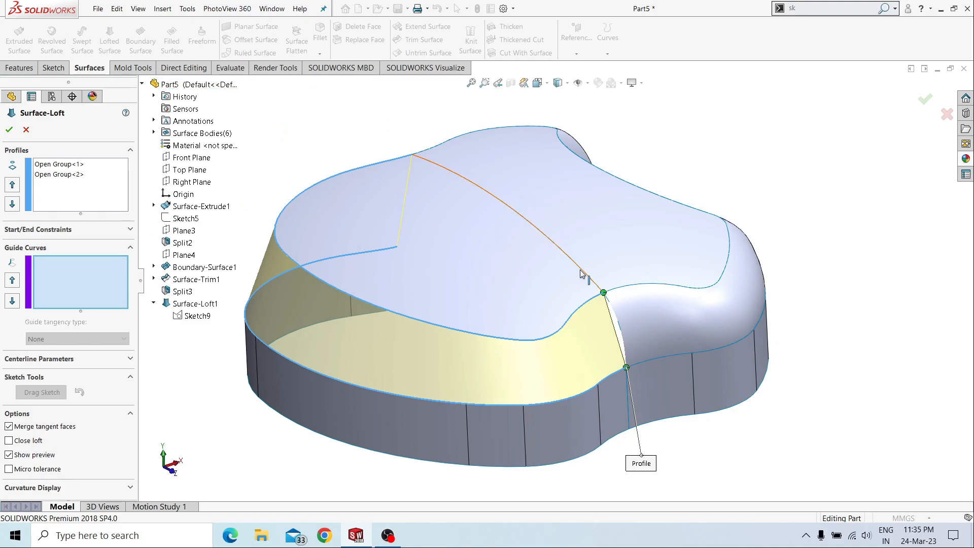
pyautogui.click(609, 304)
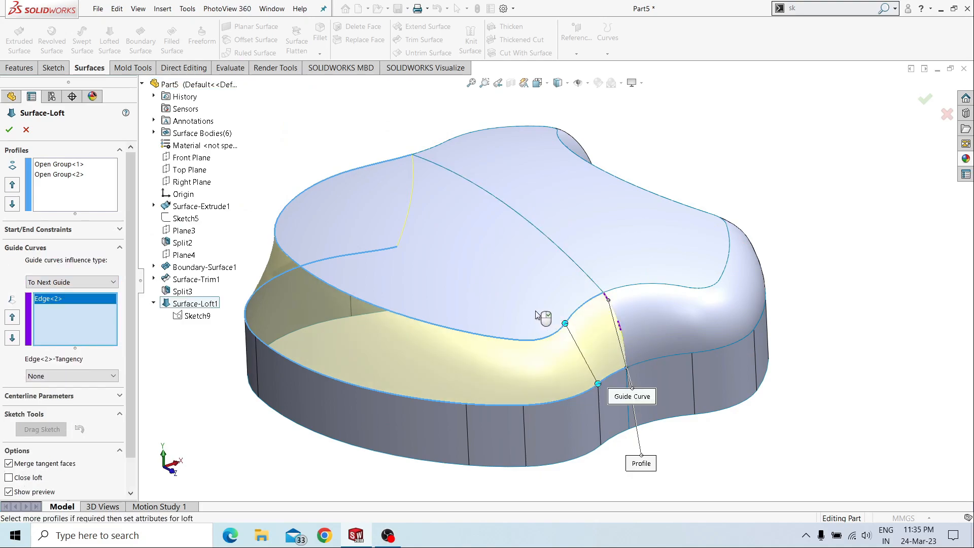
pyautogui.moveTo(437, 269); pyautogui.dragTo(419, 212, button='middle')
pyautogui.click(419, 212)
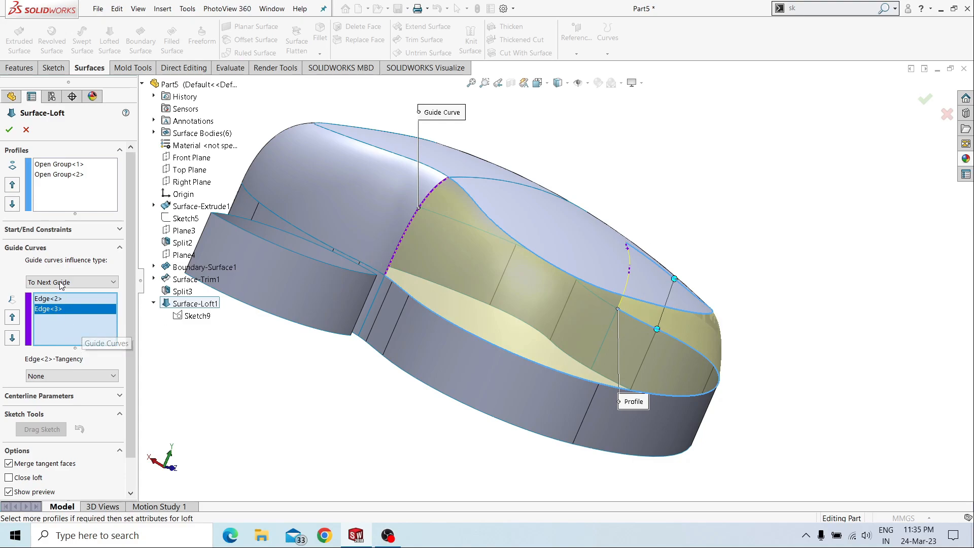
# Set the second loft's end constraint to Tangency To Face and create the surface.
pyautogui.click(49, 229)
pyautogui.click(66, 285)
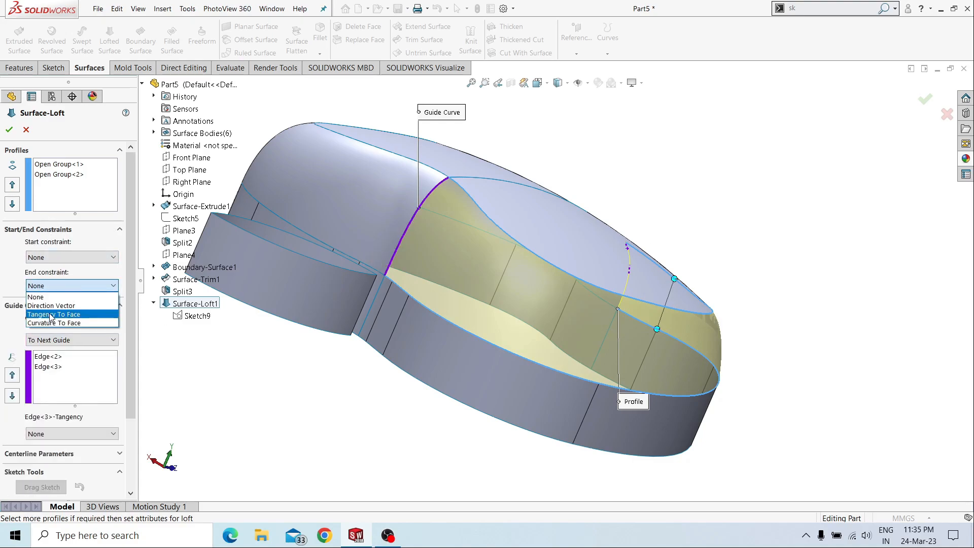
pyautogui.click(51, 315)
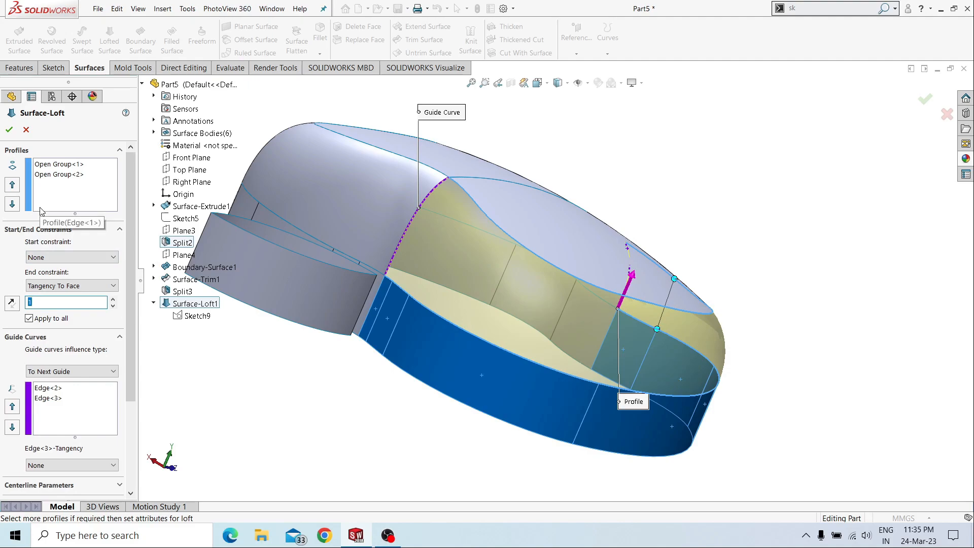
pyautogui.click(8, 130)
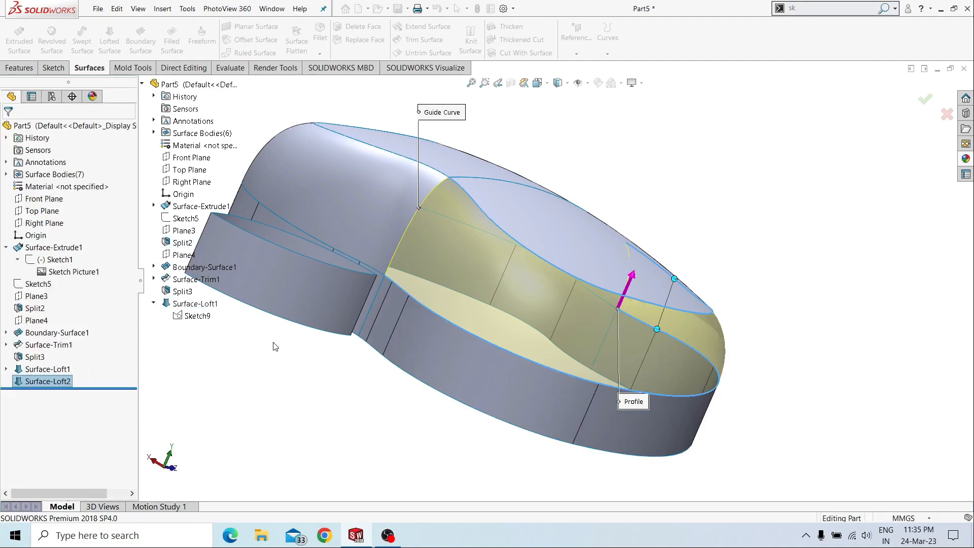
# Knit the dome, loft and wall surfaces of the half with the concave bite into one surface.
pyautogui.moveTo(300, 348); pyautogui.dragTo(386, 320, button='middle')
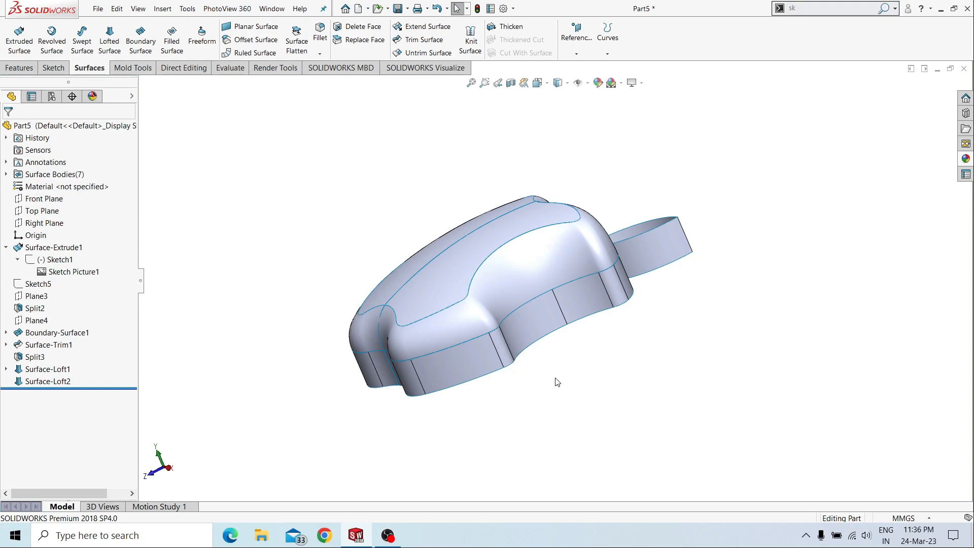
pyautogui.click(470, 41)
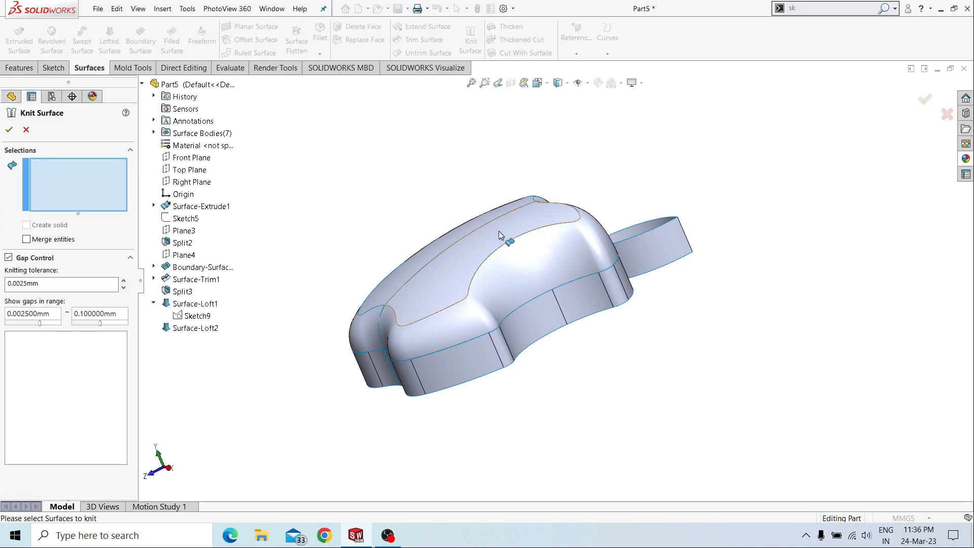
pyautogui.click(515, 274)
pyautogui.click(545, 312)
pyautogui.click(544, 313)
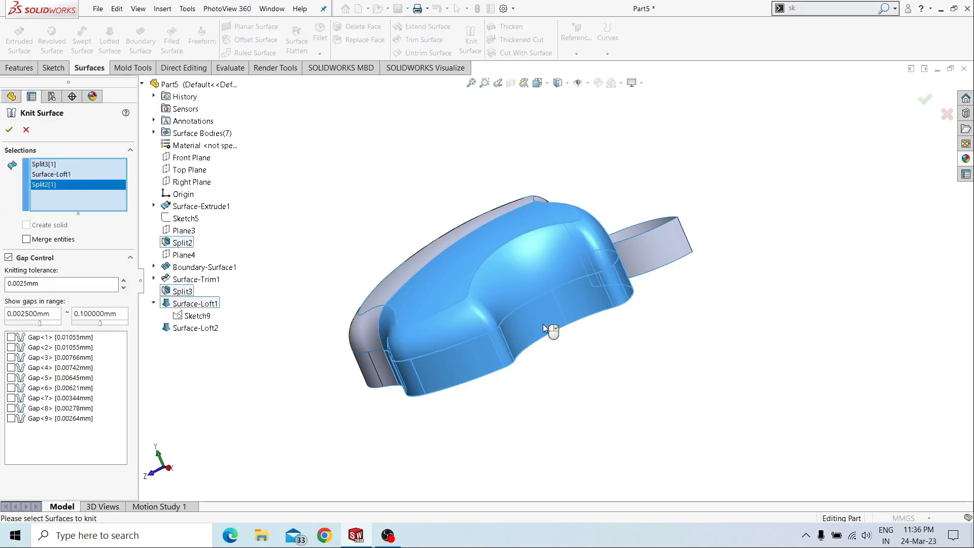
pyautogui.click(9, 131)
# Knit the other half's dome, loft and wall surfaces together with the first knitted half, with Merge entities enabled.
pyautogui.moveTo(337, 198); pyautogui.dragTo(475, 206, button='middle')
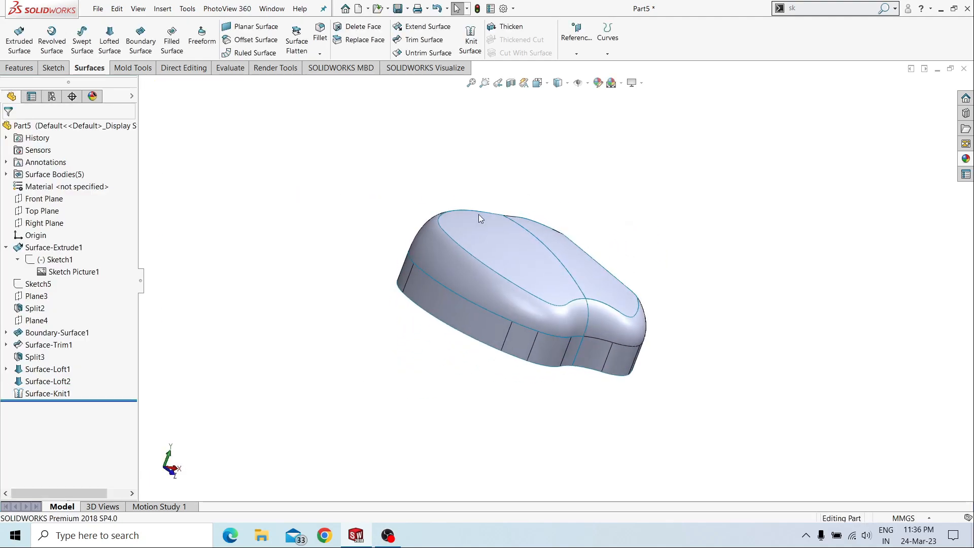
pyautogui.click(471, 41)
pyautogui.click(491, 241)
pyautogui.click(471, 301)
pyautogui.click(428, 315)
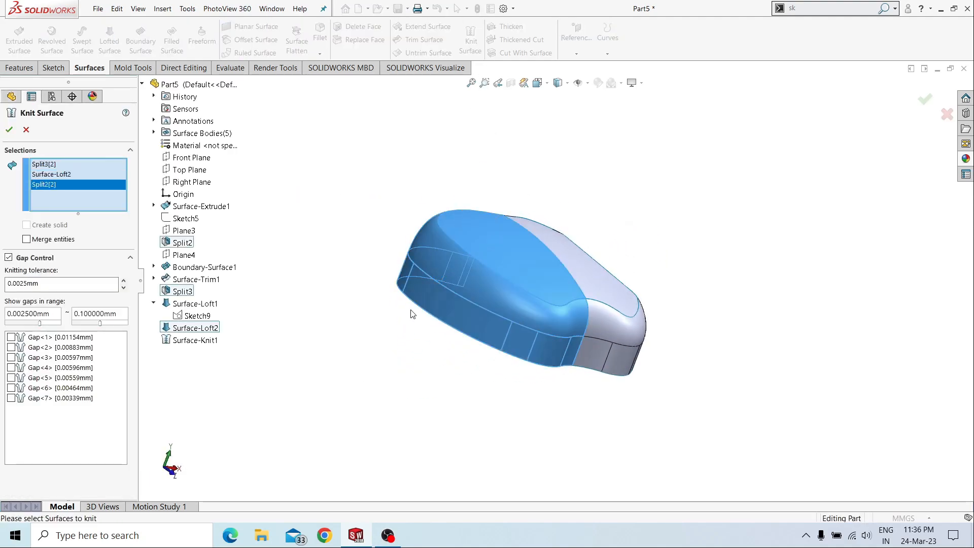
pyautogui.click(10, 130)
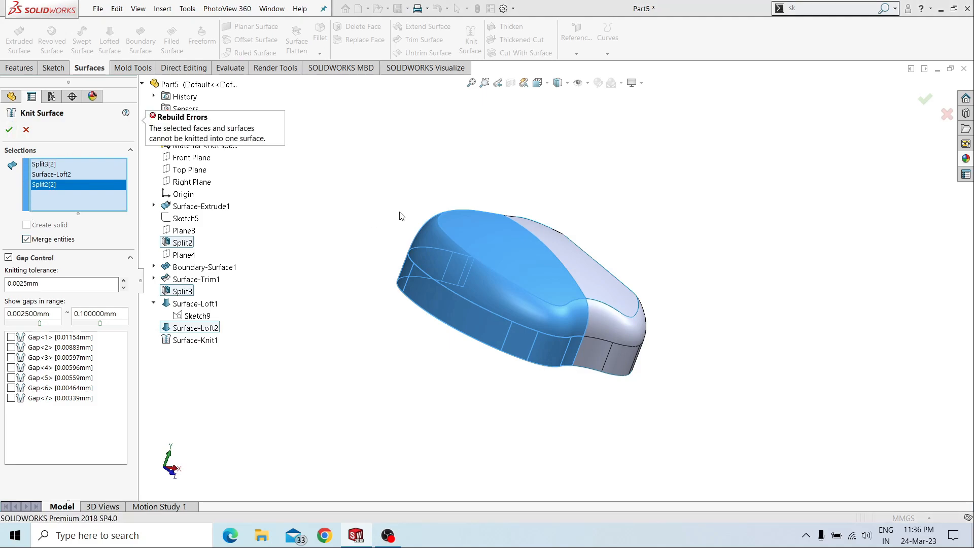
pyautogui.click(580, 268)
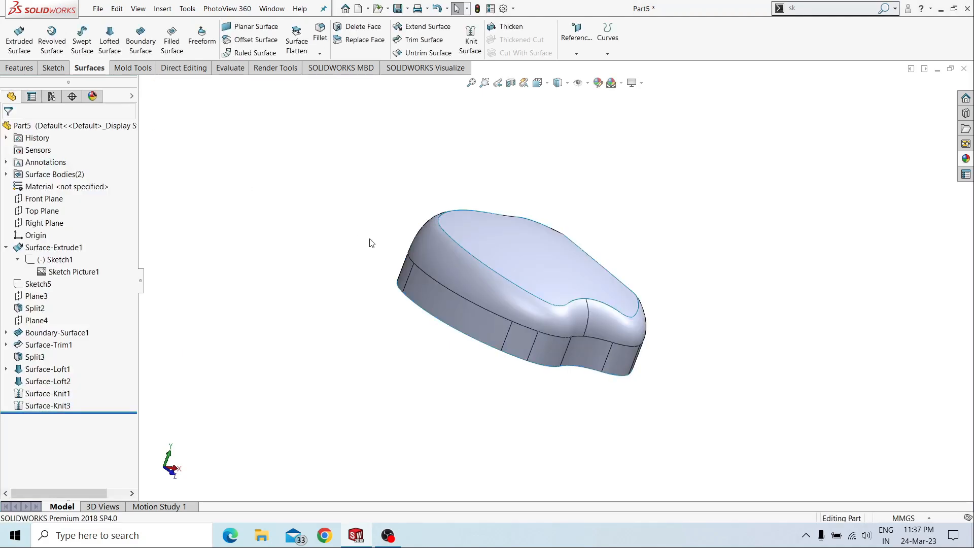
# Start a filled surface for the open underside of the knitted apple body.
pyautogui.moveTo(374, 239); pyautogui.dragTo(239, 256, button='middle')
pyautogui.moveTo(528, 214); pyautogui.dragTo(455, 167, button='middle')
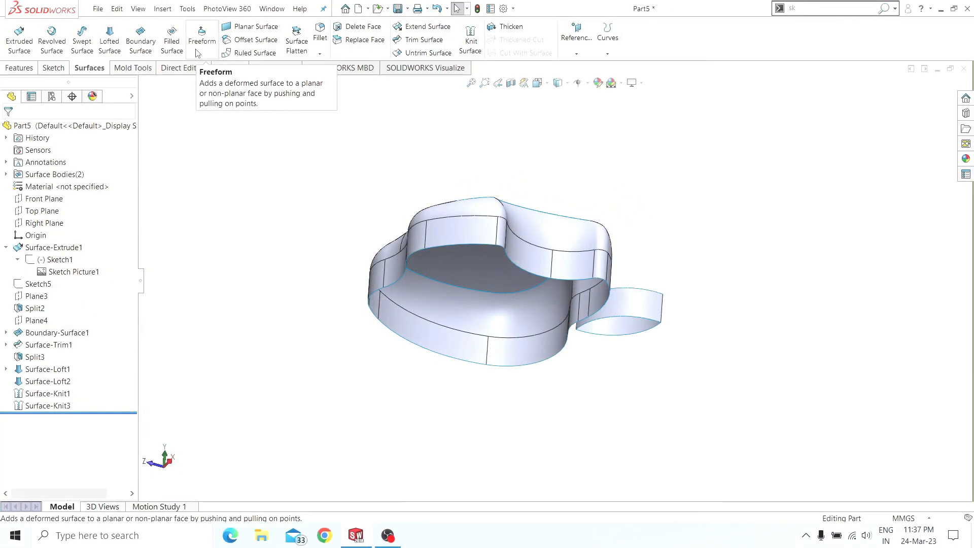
pyautogui.click(172, 42)
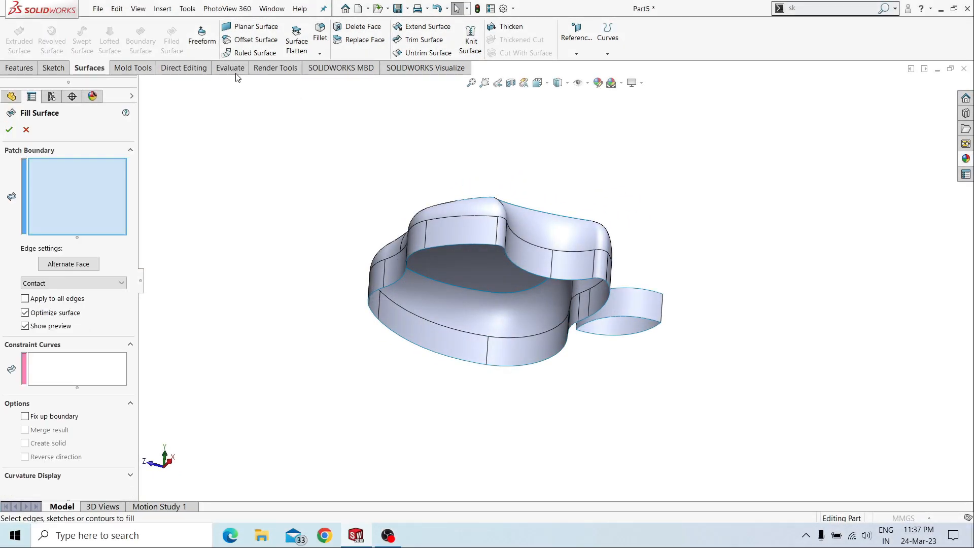
pyautogui.click(468, 242)
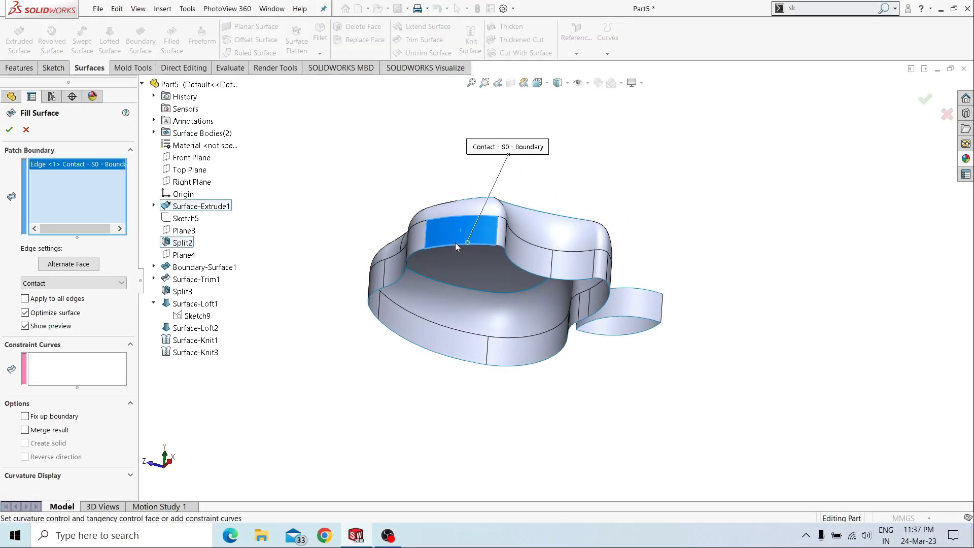
pyautogui.rightClick(96, 190)
pyautogui.click(135, 198)
pyautogui.rightClick(283, 187)
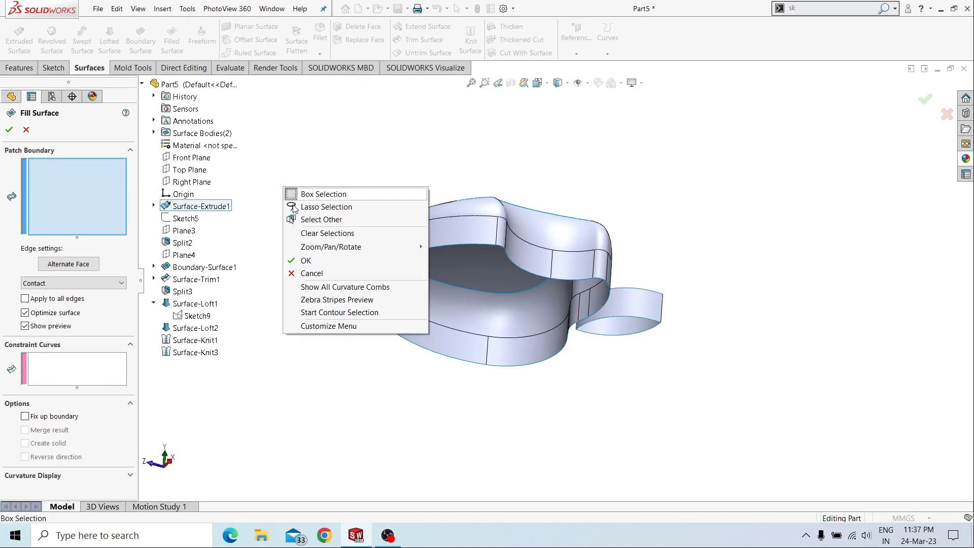
pyautogui.click(309, 161)
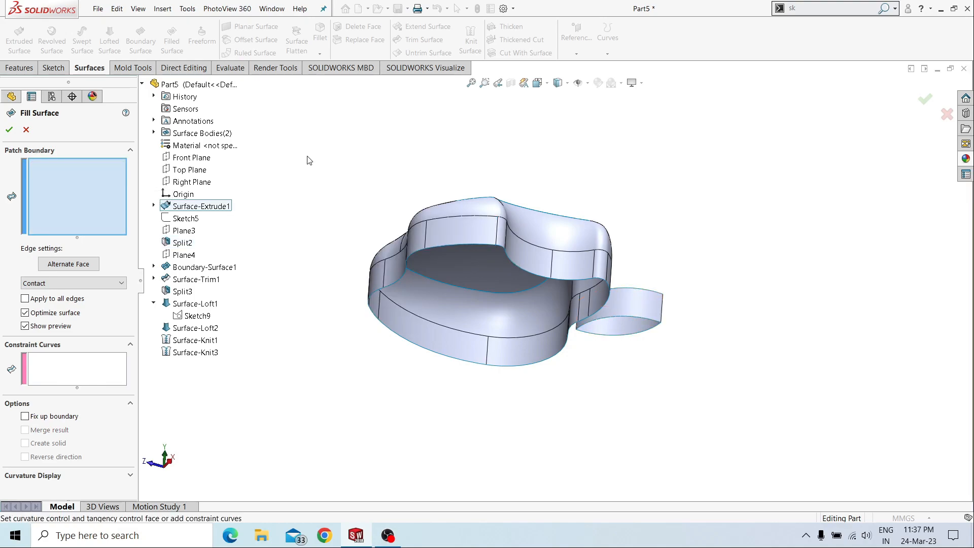
# Fill the underside using its whole open edge loop as the patch boundary, with Merge result and Create solid enabled.
pyautogui.rightClick(477, 244)
pyautogui.click(507, 370)
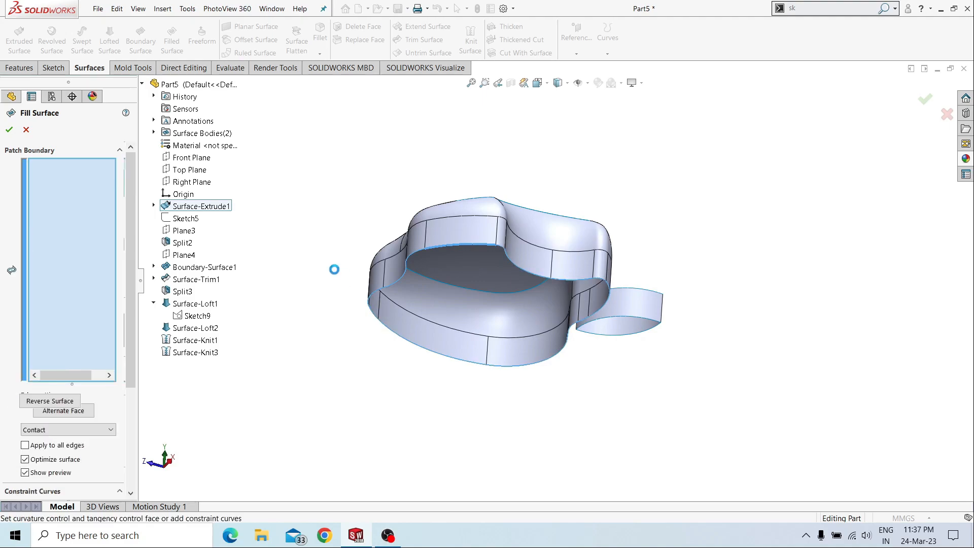
pyautogui.moveTo(130, 376); pyautogui.dragTo(130, 477)
pyautogui.click(25, 443)
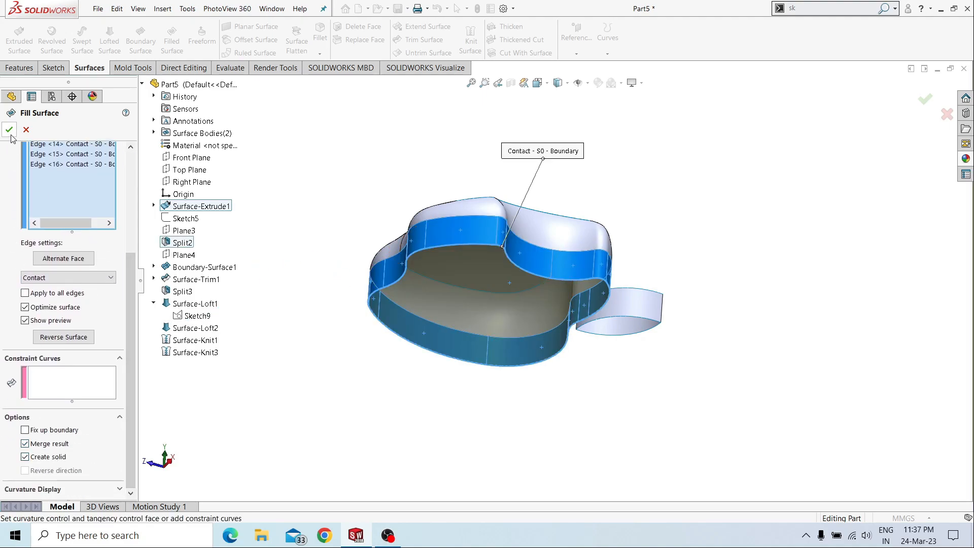
pyautogui.click(9, 130)
pyautogui.moveTo(358, 166); pyautogui.dragTo(373, 310, button='middle')
pyautogui.moveTo(631, 297); pyautogui.dragTo(561, 320, button='middle')
pyautogui.scroll(-1, 622, 279)
pyautogui.scroll(-2, 622, 282)
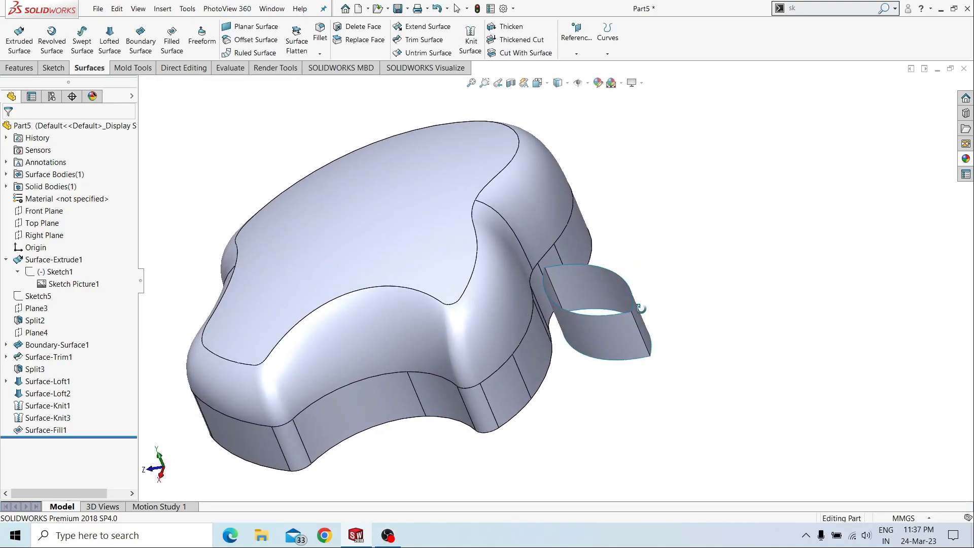
pyautogui.click(629, 292)
pyautogui.click(691, 338)
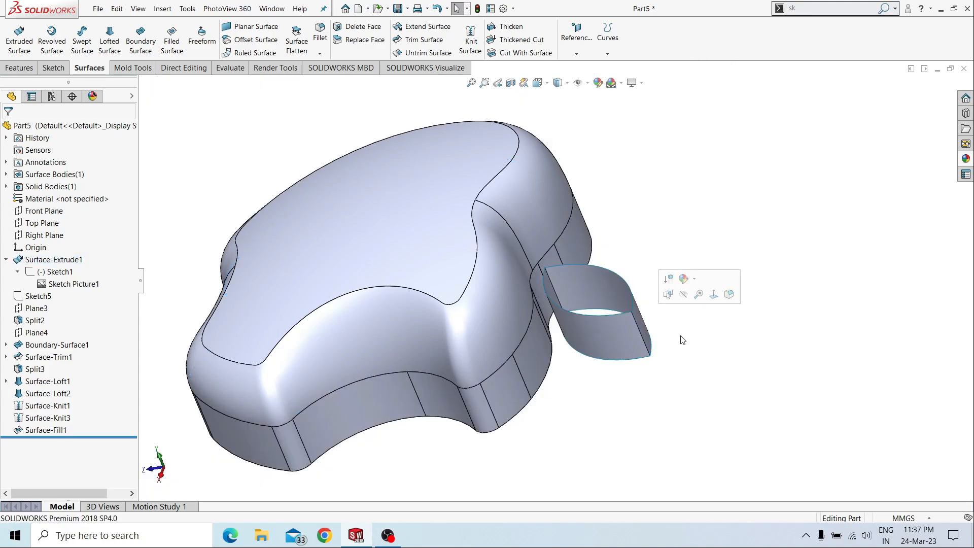
# Fillet the vertical edge at the leaf's outer tip with a 1 mm radius.
pyautogui.click(643, 335)
pyautogui.click(701, 340)
pyautogui.scroll(-3, 685, 336)
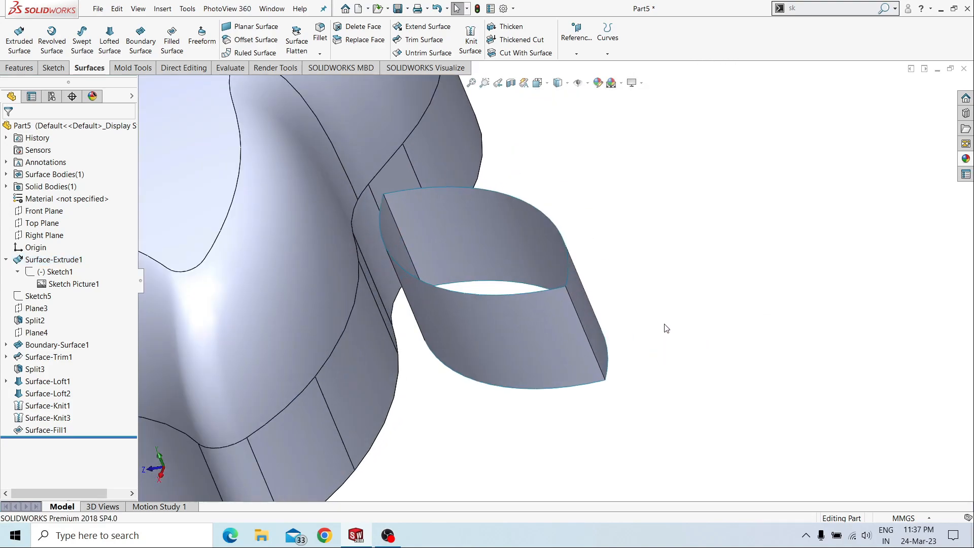
pyautogui.click(320, 35)
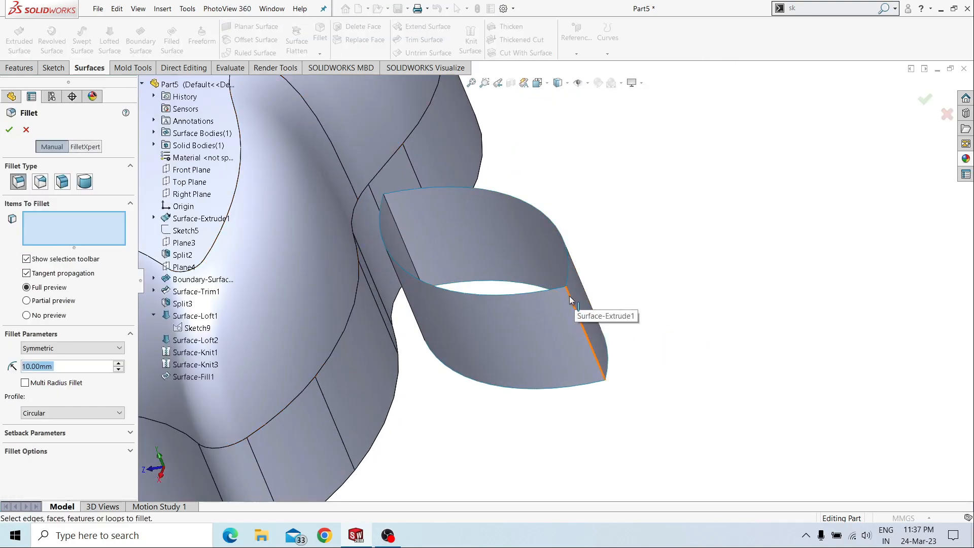
pyautogui.click(569, 297)
pyautogui.write('1')
pyautogui.press('Return')
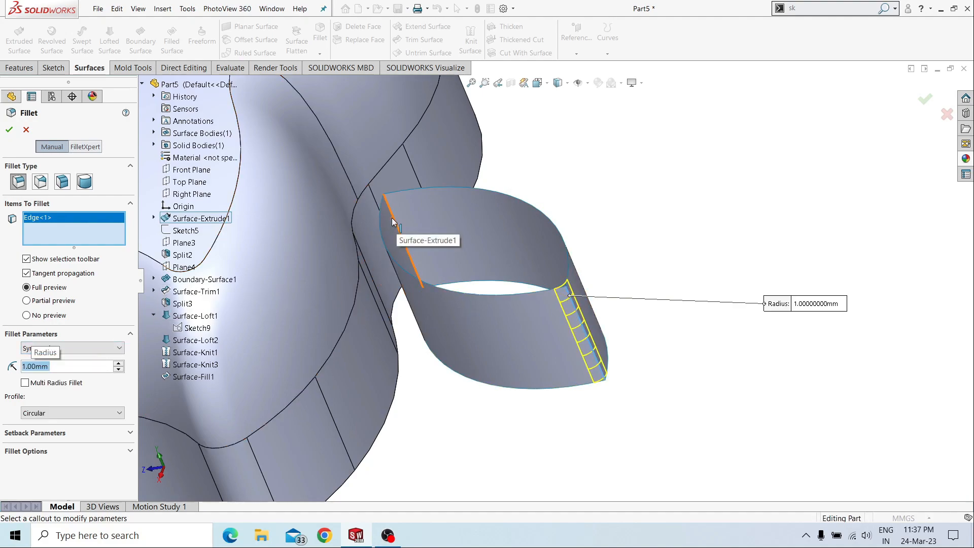
pyautogui.click(10, 129)
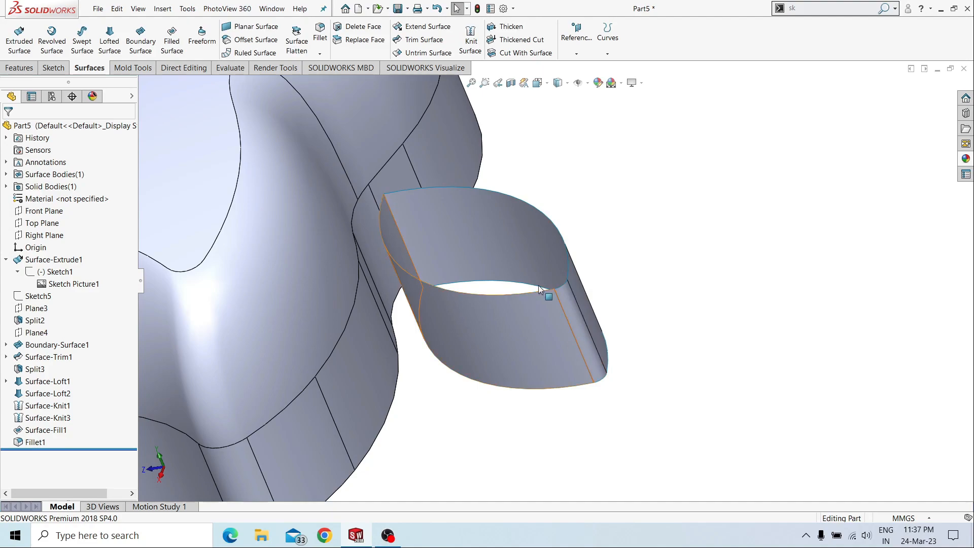
# Fill the leaf's open upper side, using its two curved edges and the fillet edge as the patch boundary.
pyautogui.click(171, 41)
pyautogui.click(496, 190)
pyautogui.click(465, 294)
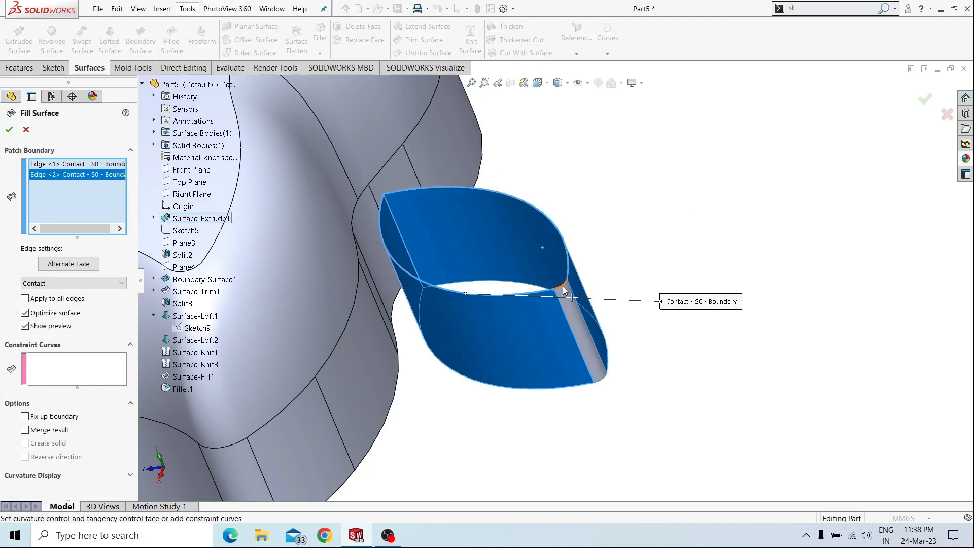
pyautogui.click(562, 287)
pyautogui.press('Return')
# Fill the leaf's open underside from its three boundary edges with Fix up boundary, Merge result and Create solid enabled.
pyautogui.moveTo(597, 380)
pyautogui.mouseDown(button='middle')
pyautogui.moveTo(592, 313)
pyautogui.moveTo(585, 391)
pyautogui.mouseUp(button='middle')
pyautogui.click(577, 383)
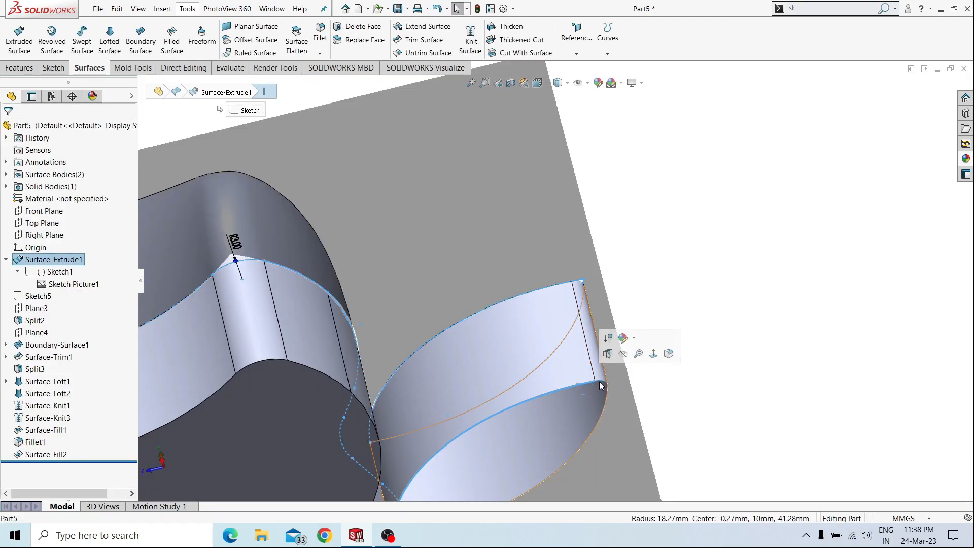
pyautogui.click(601, 383)
pyautogui.press('Escape')
pyautogui.click(172, 39)
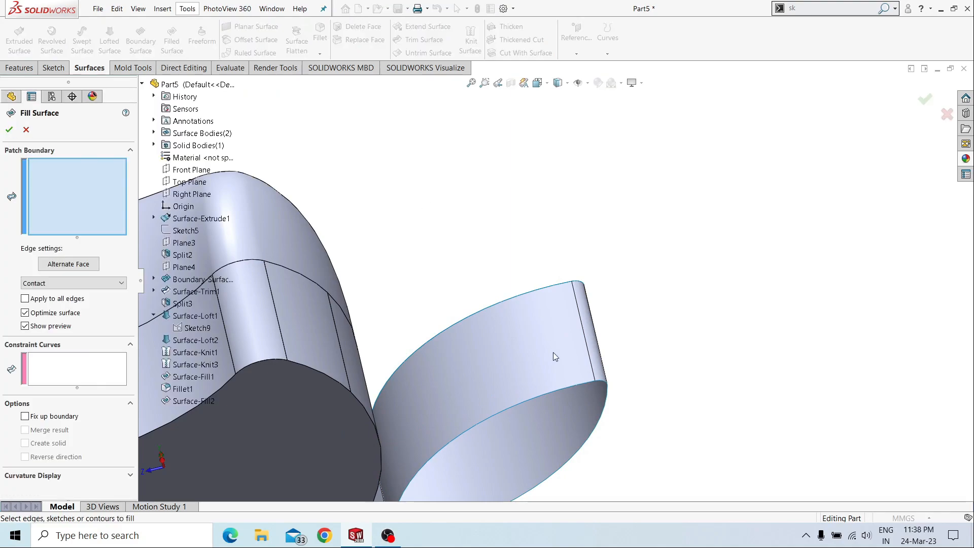
pyautogui.click(546, 394)
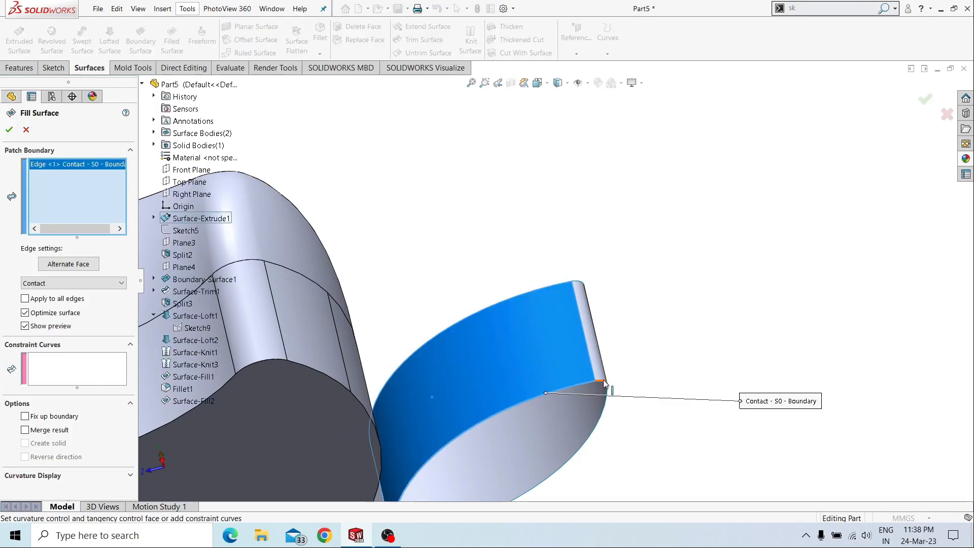
pyautogui.click(604, 379)
pyautogui.click(561, 410)
pyautogui.click(25, 435)
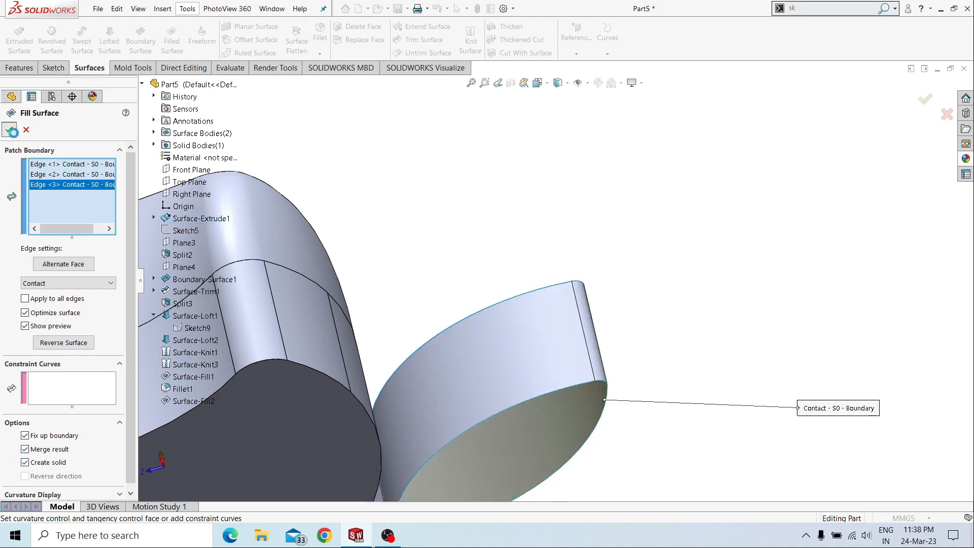
# Start a sketch on the apple's flat underside, viewed straight on with the leaf upright above the apple.
pyautogui.scroll(4, 492, 276)
pyautogui.moveTo(491, 276); pyautogui.dragTo(479, 187, button='middle')
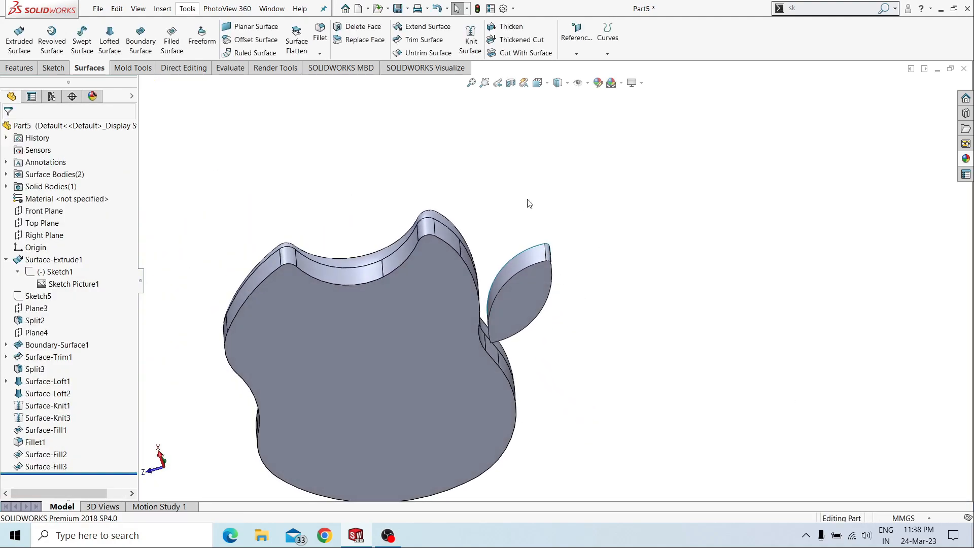
pyautogui.click(429, 274)
pyautogui.click(472, 240)
pyautogui.click(680, 40)
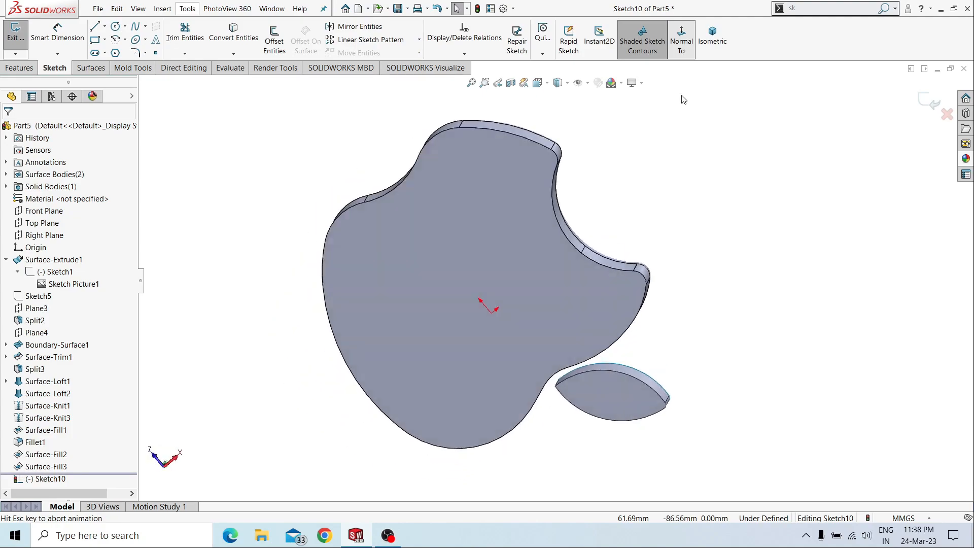
pyautogui.scroll(-5, 578, 372)
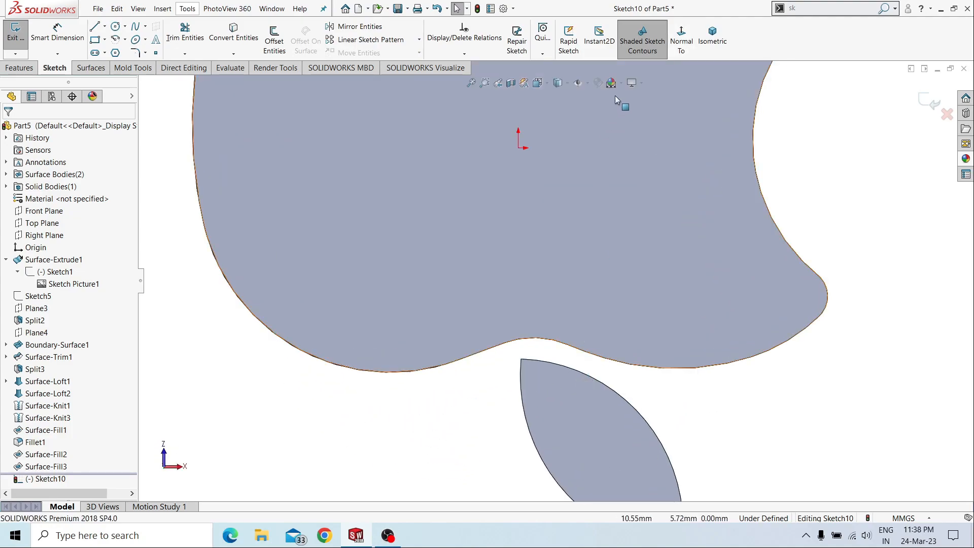
pyautogui.hotkey('alt', 'Left')
pyautogui.hotkey('alt', 'Left')
pyautogui.hotkey('alt', 'Left')
pyautogui.hotkey('alt', 'Left')
pyautogui.hotkey('alt', 'Left')
pyautogui.hotkey('alt', 'Left')
pyautogui.hotkey('alt', 'Left')
pyautogui.hotkey('alt', 'Left')
pyautogui.hotkey('alt', 'Left')
pyautogui.hotkey('alt', 'Left')
pyautogui.hotkey('alt', 'Left')
pyautogui.hotkey('alt', 'Left')
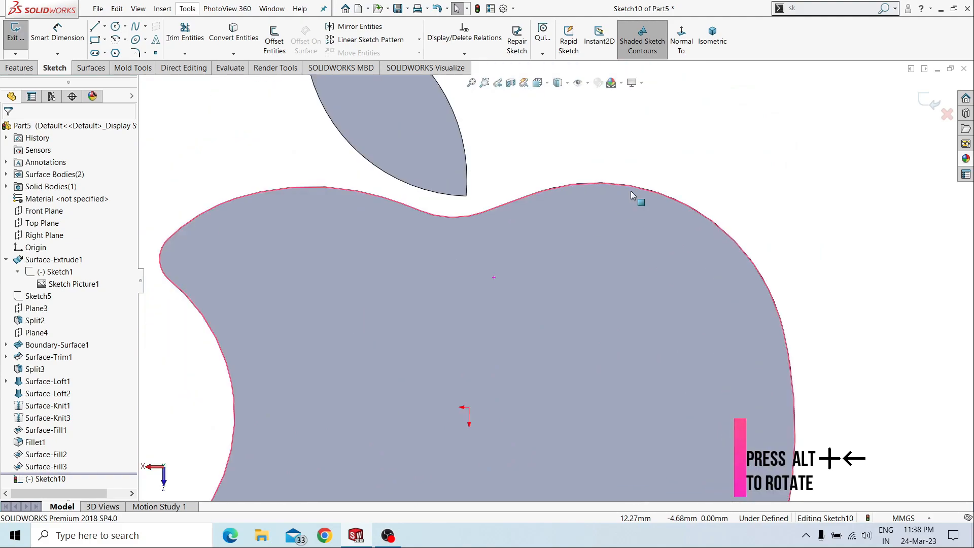
pyautogui.scroll(5, 526, 316)
pyautogui.scroll(-2, 525, 317)
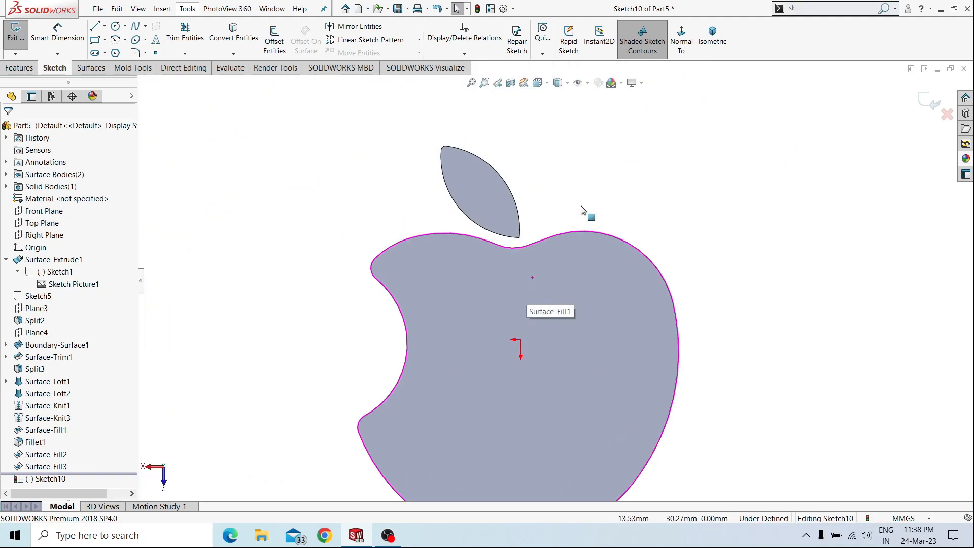
# Sketch two three-point arcs from the leaf's inner tip into the apple's notch, the outer one about 6.5 mm in radius.
pyautogui.click(122, 39)
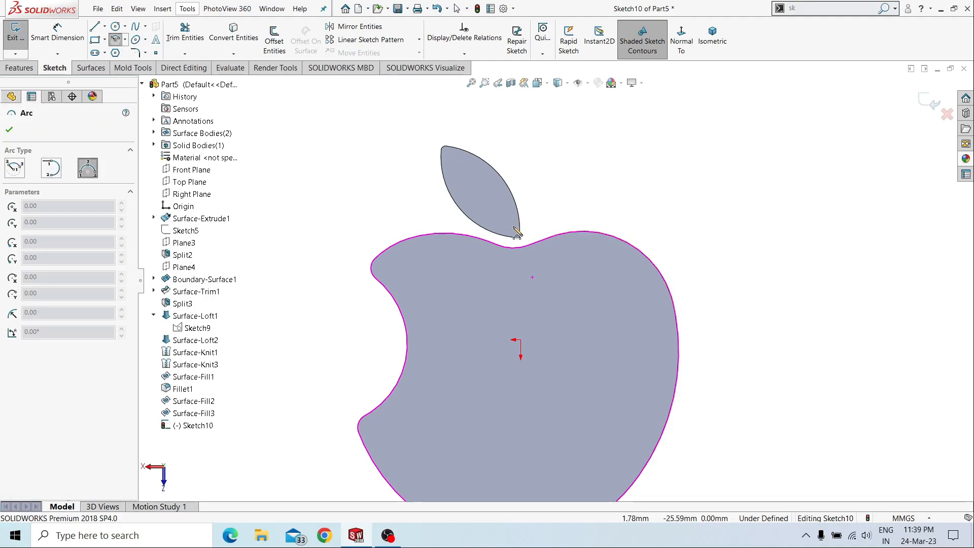
pyautogui.scroll(-5, 528, 231)
pyautogui.click(474, 208)
pyautogui.click(557, 311)
pyautogui.click(488, 215)
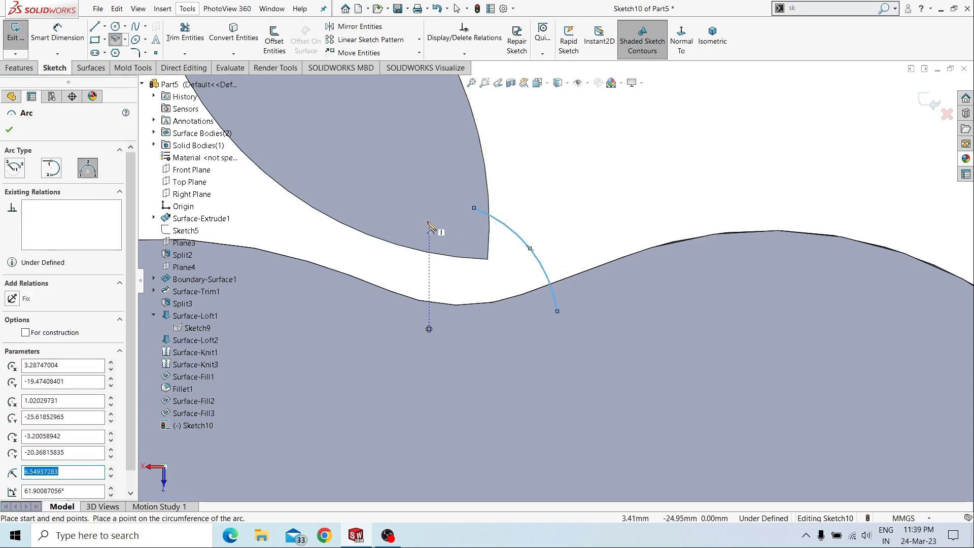
pyautogui.click(436, 222)
pyautogui.click(473, 333)
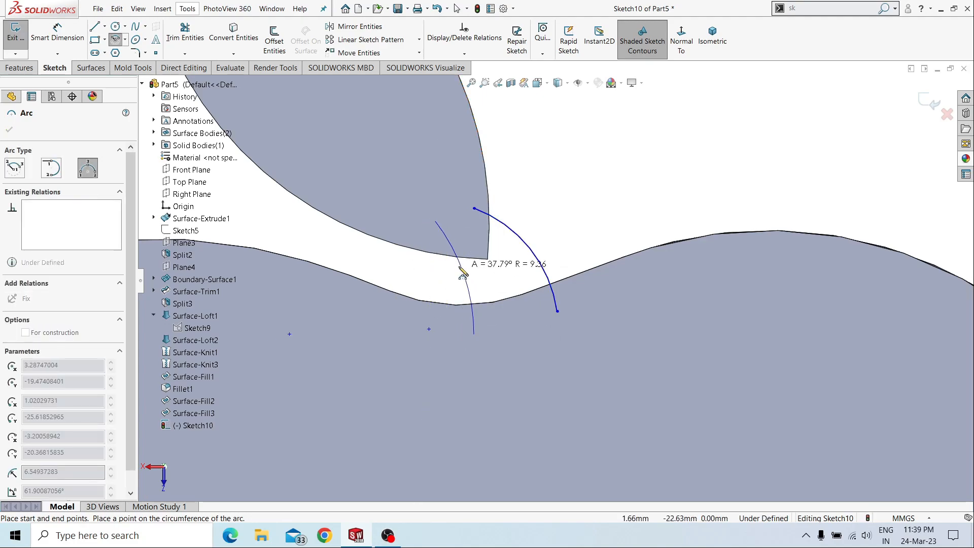
pyautogui.click(450, 278)
pyautogui.rightClick(523, 194)
pyautogui.click(545, 199)
# Join the arcs' ends with two straight lines to close the stem profile, the one inside the apple about 4.4 mm long.
pyautogui.moveTo(545, 198); pyautogui.dragTo(474, 206, button='right')
pyautogui.click(435, 222)
pyautogui.click(473, 208)
pyautogui.press('Escape')
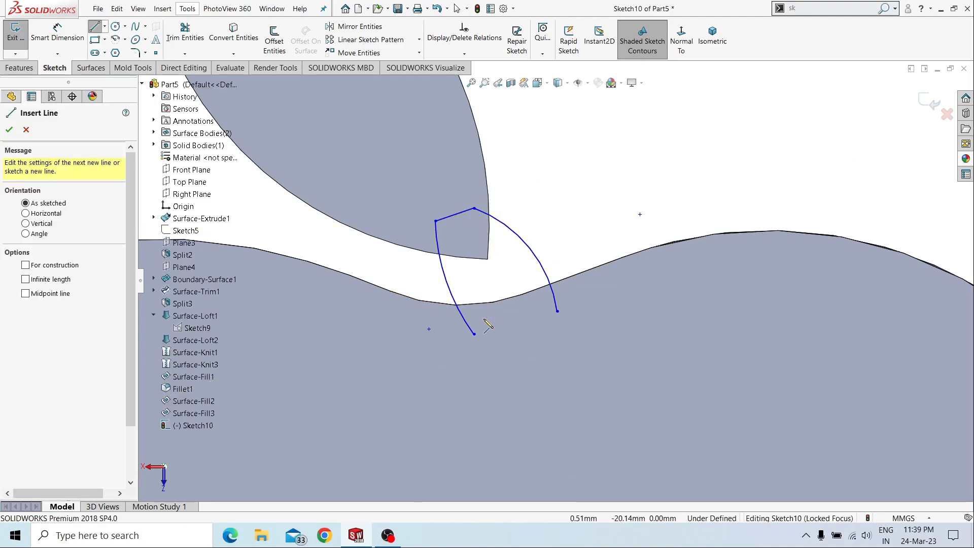
pyautogui.click(475, 334)
pyautogui.click(557, 310)
pyautogui.rightClick(563, 189)
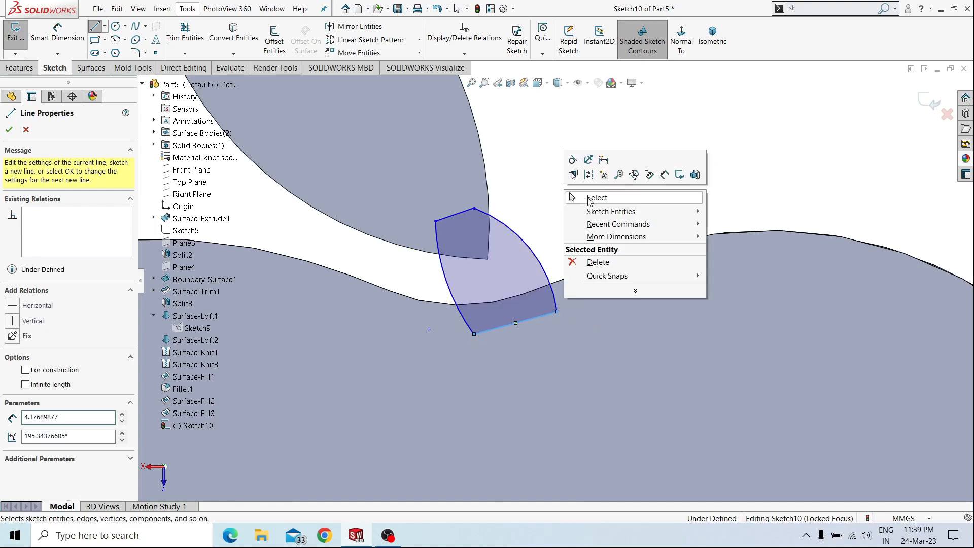
pyautogui.click(573, 197)
# Extrude the stem profile as a 3 mm blind boss in the reversed direction, up between the apple and leaf.
pyautogui.scroll(2, 522, 213)
pyautogui.scroll(2, 479, 224)
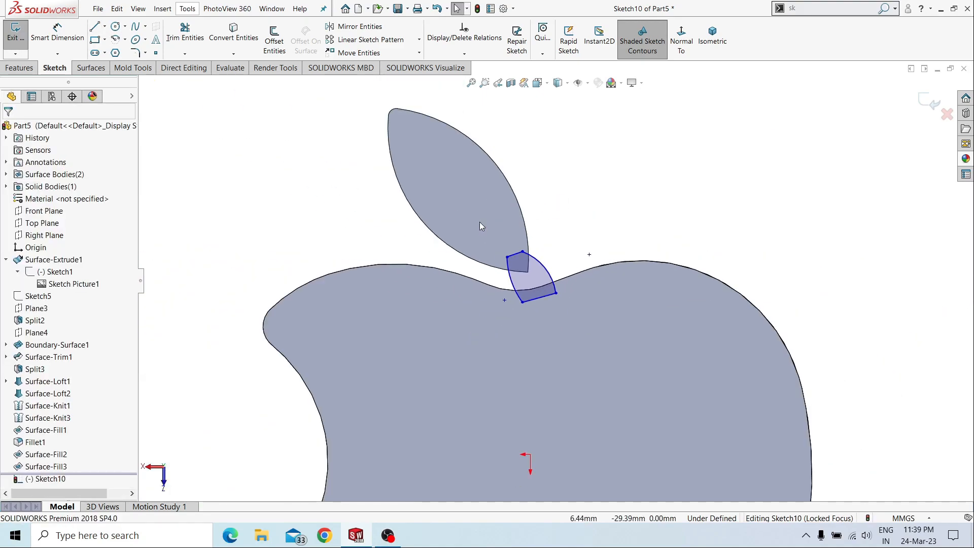
pyautogui.click(19, 68)
pyautogui.click(28, 51)
pyautogui.moveTo(616, 227); pyautogui.dragTo(705, 199, button='middle')
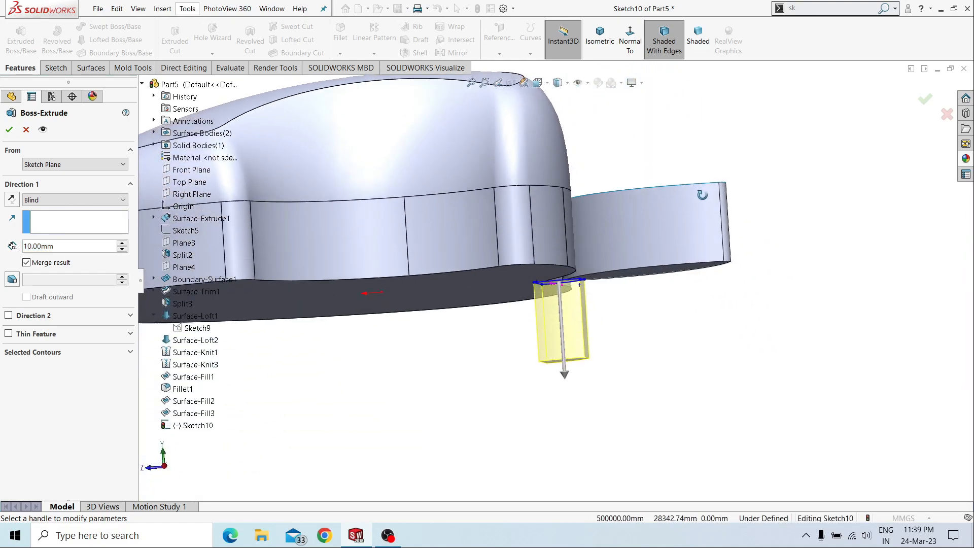
pyautogui.scroll(-2, 602, 221)
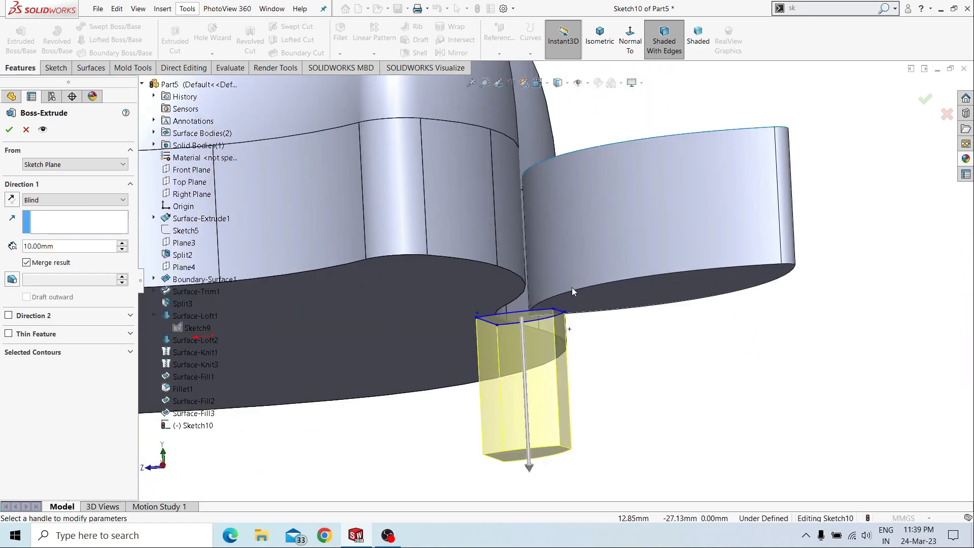
pyautogui.click(11, 199)
pyautogui.doubleClick(68, 249)
pyautogui.write('3')
pyautogui.press('Return')
pyautogui.moveTo(92, 258)
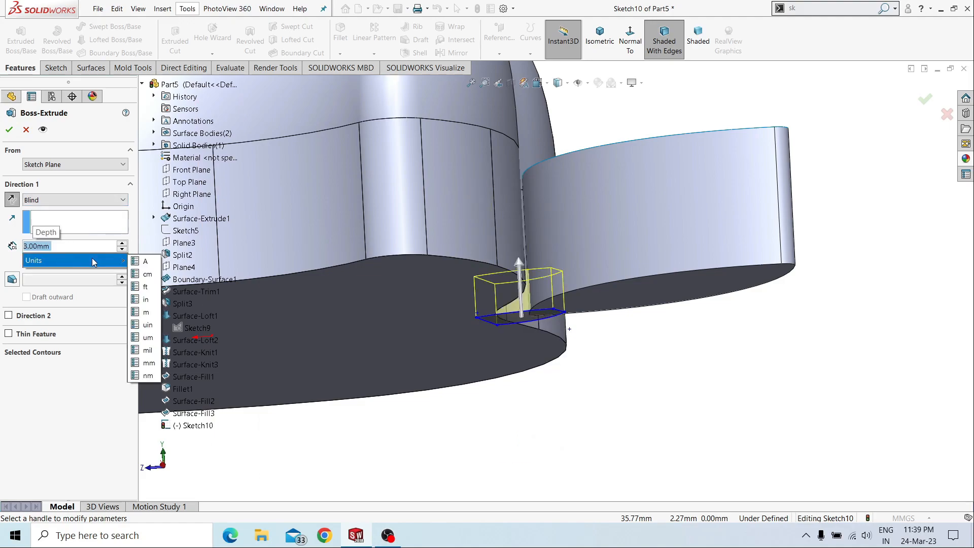
pyautogui.press('Return')
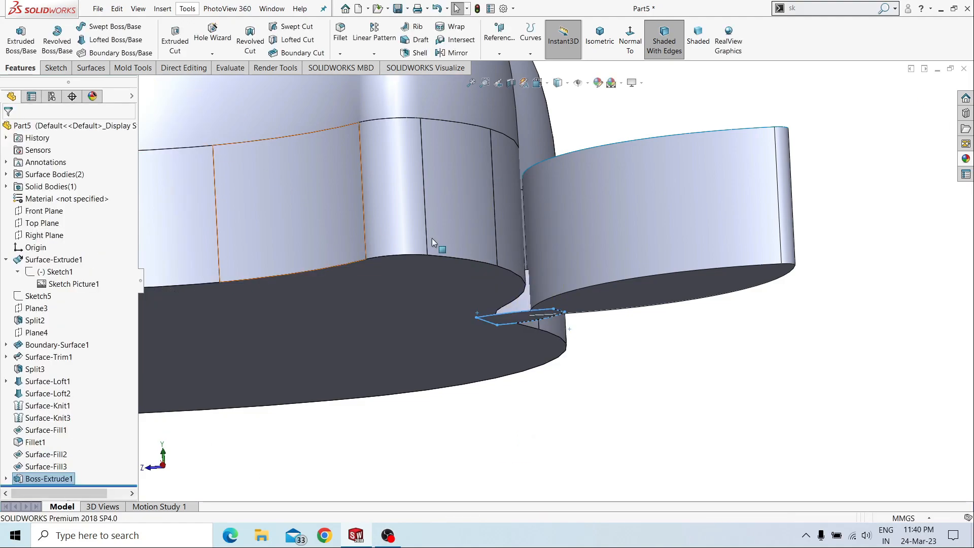
pyautogui.click(641, 362)
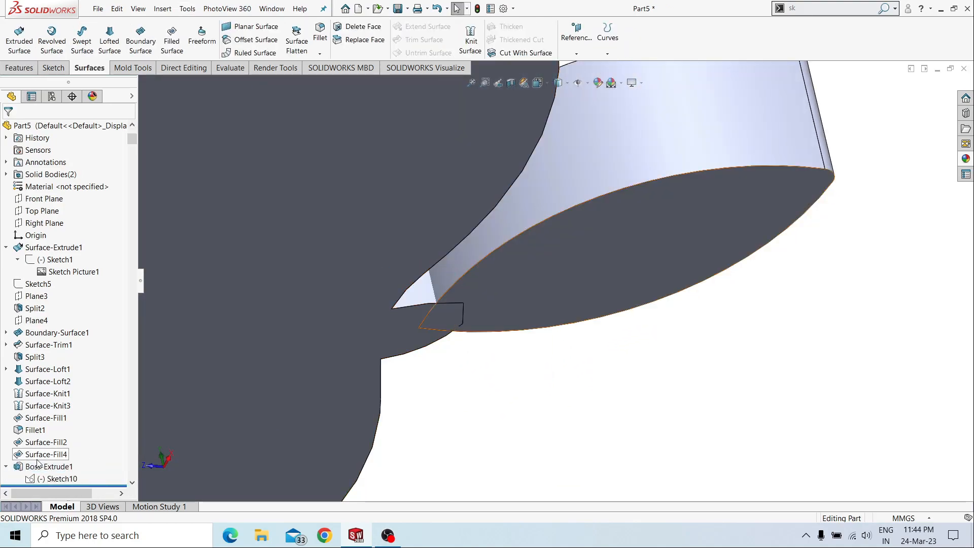
# Edit the stem extrusion's feature scope to include the leaf body along with the apple body.
pyautogui.click(37, 463)
pyautogui.click(44, 437)
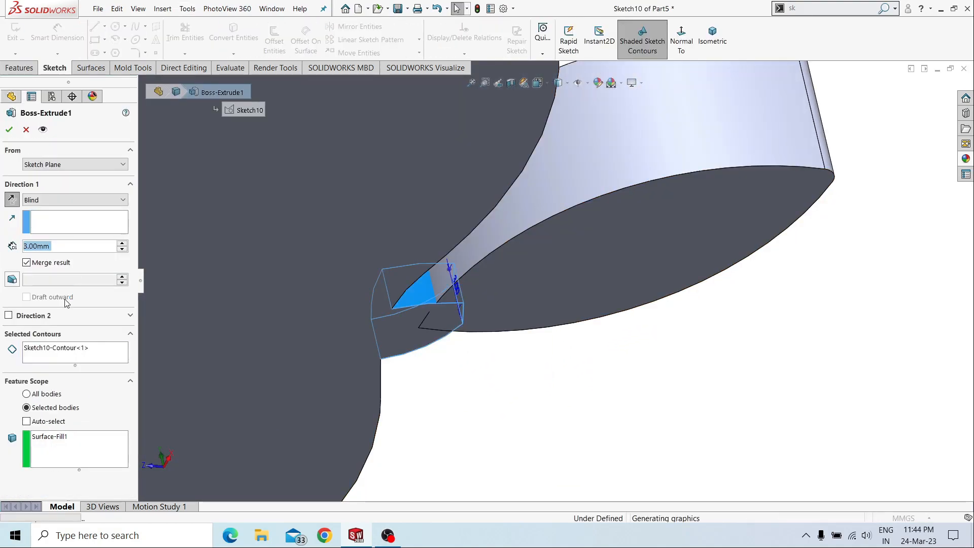
pyautogui.click(72, 451)
pyautogui.click(440, 266)
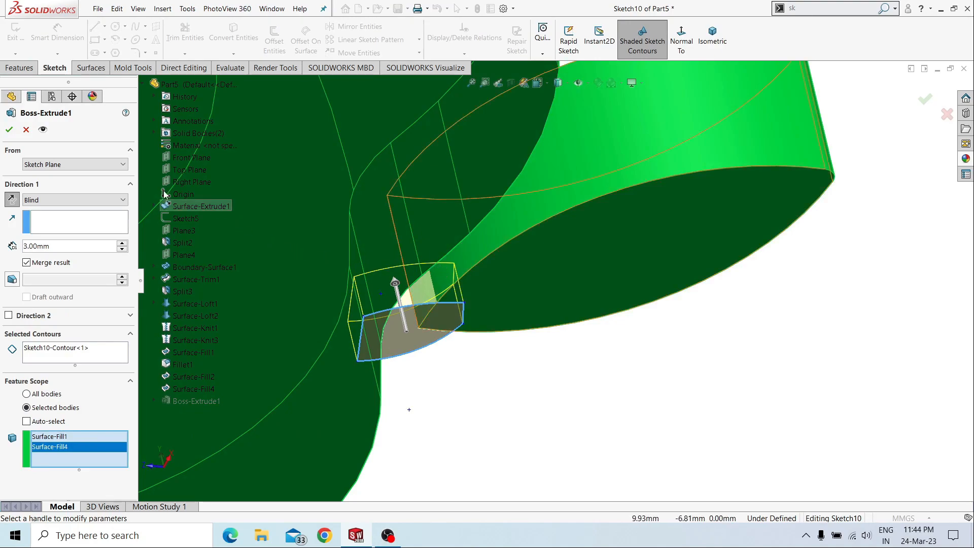
pyautogui.click(9, 130)
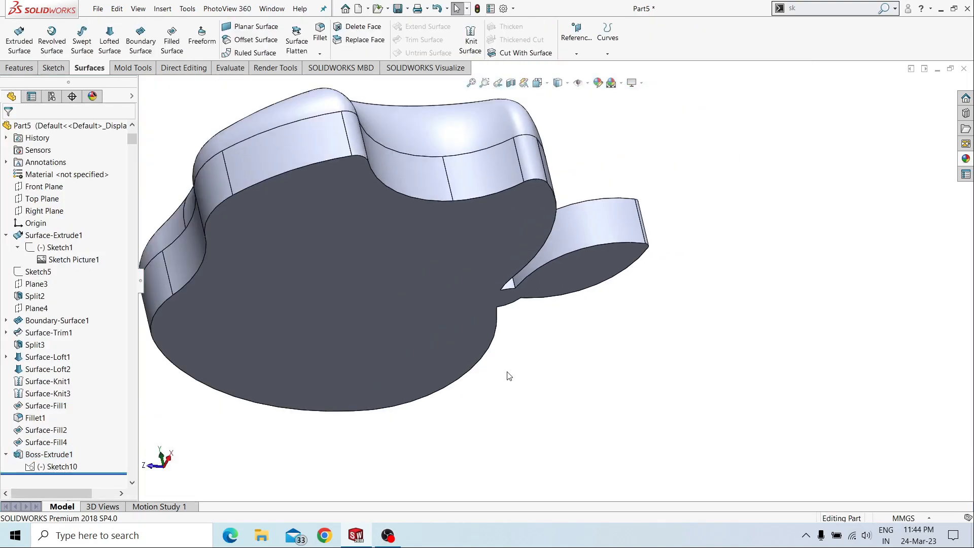
# Fillet the border of the leaf's upper face with a 1 mm radius.
pyautogui.moveTo(577, 528); pyautogui.dragTo(556, 261, button='middle')
pyautogui.scroll(-5, 582, 228)
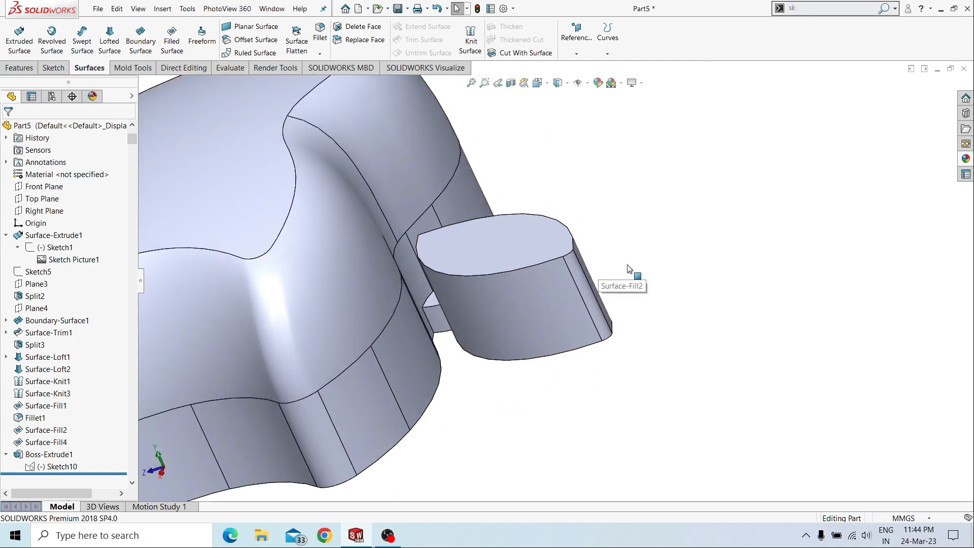
pyautogui.moveTo(626, 265); pyautogui.dragTo(661, 266, button='middle')
pyautogui.click(546, 297)
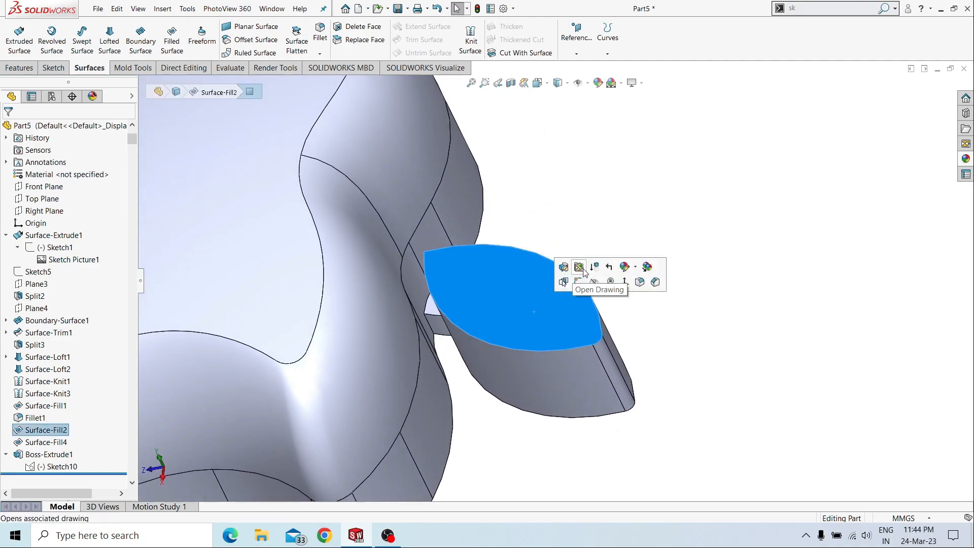
pyautogui.click(640, 282)
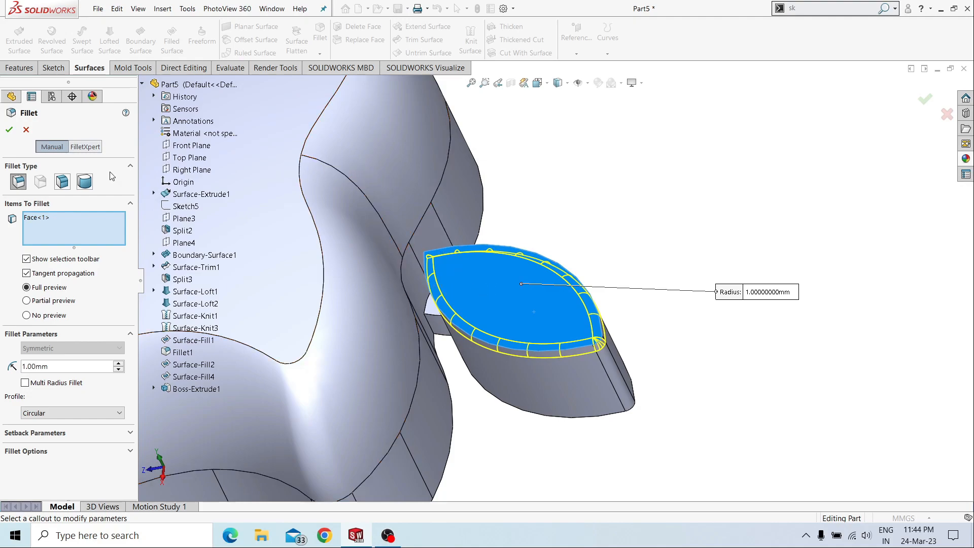
pyautogui.click(8, 129)
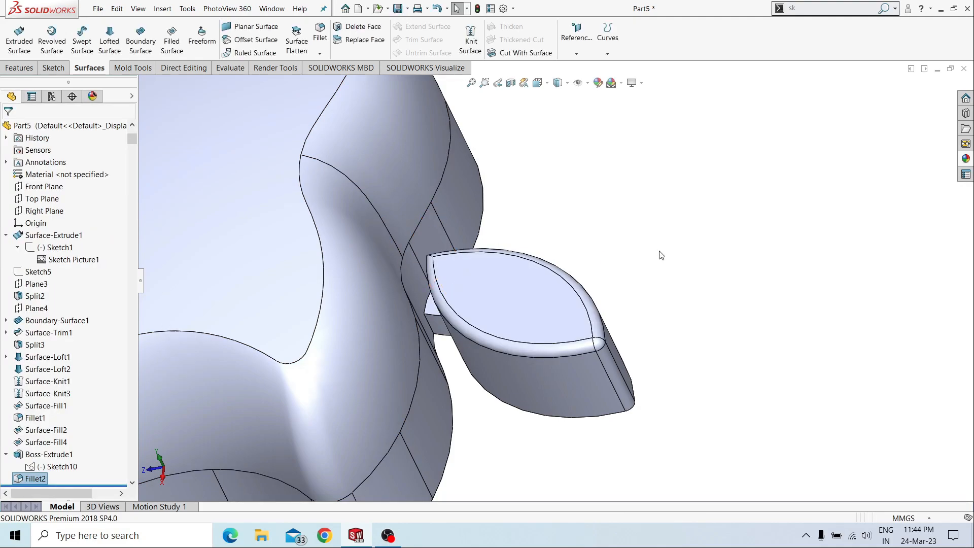
# Sketch a corner rectangle about 14.2 mm wide and 27.3 mm high on the Right Plane, across the apple's end opposite the leaf.
pyautogui.click(2, 68)
pyautogui.click(600, 36)
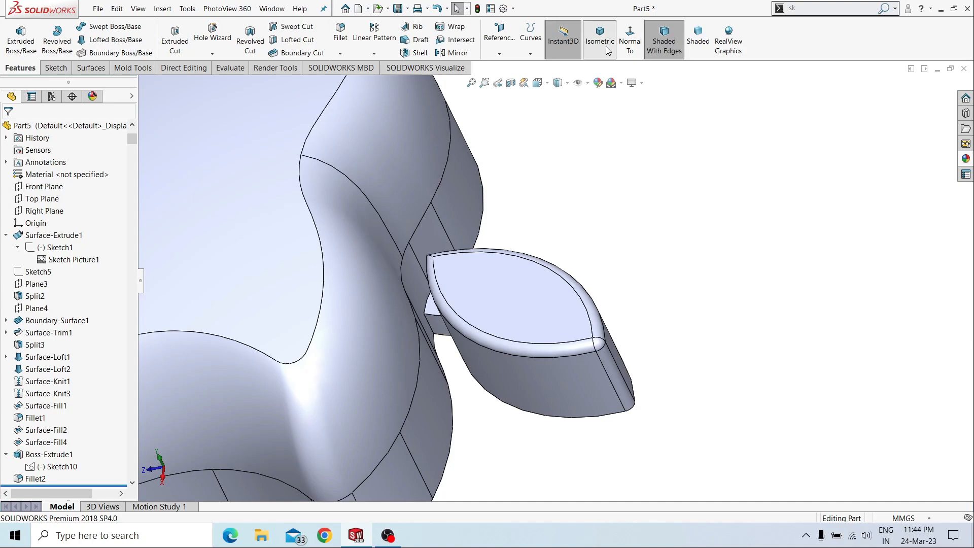
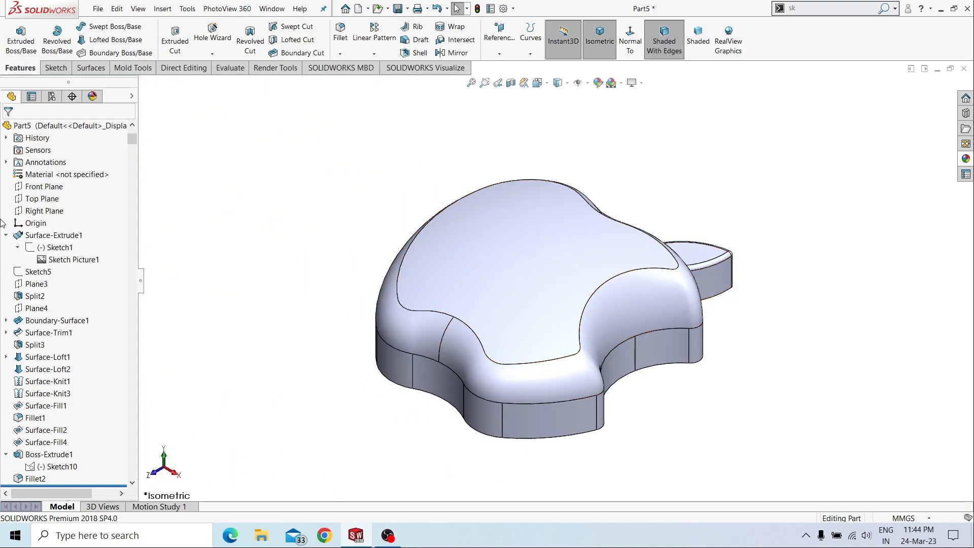
pyautogui.click(44, 212)
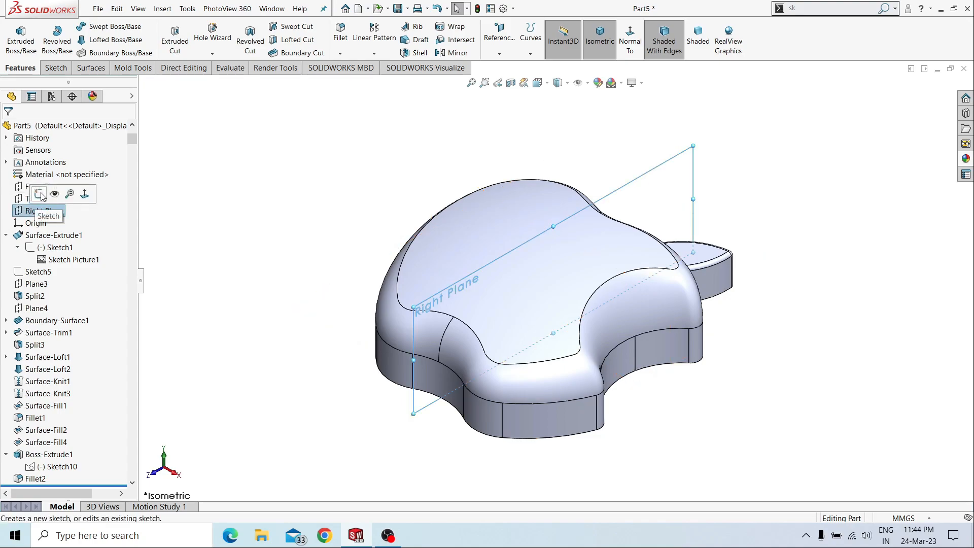
pyautogui.click(54, 217)
pyautogui.click(668, 44)
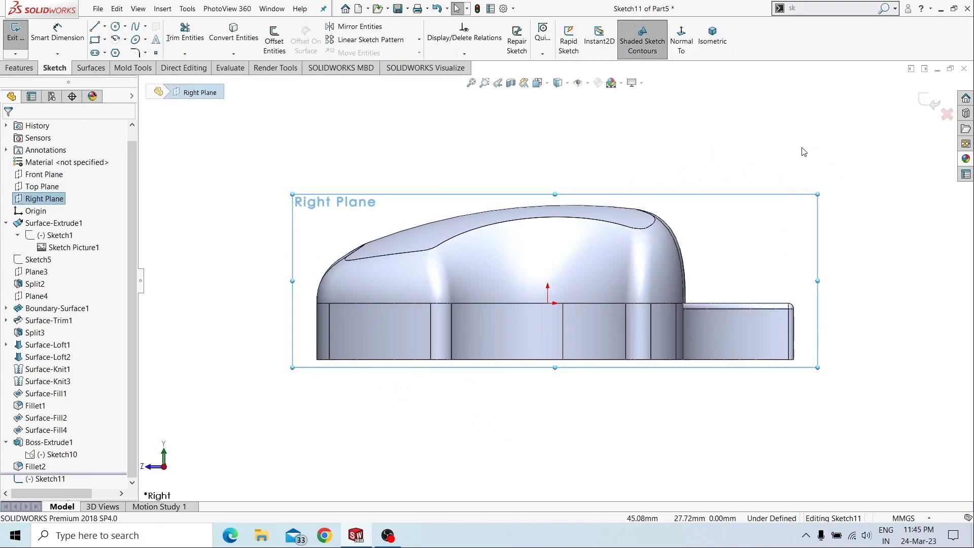
pyautogui.click(95, 41)
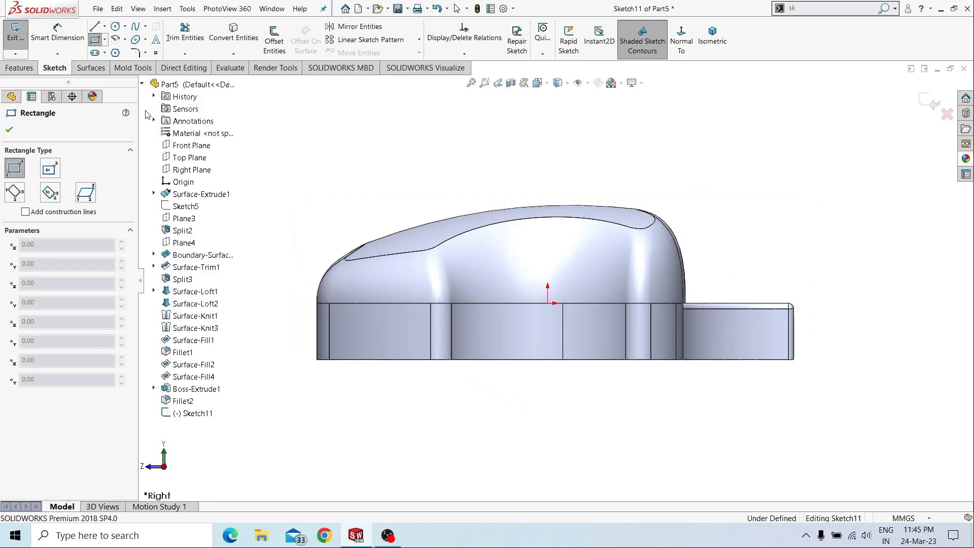
pyautogui.click(335, 177)
pyautogui.click(416, 332)
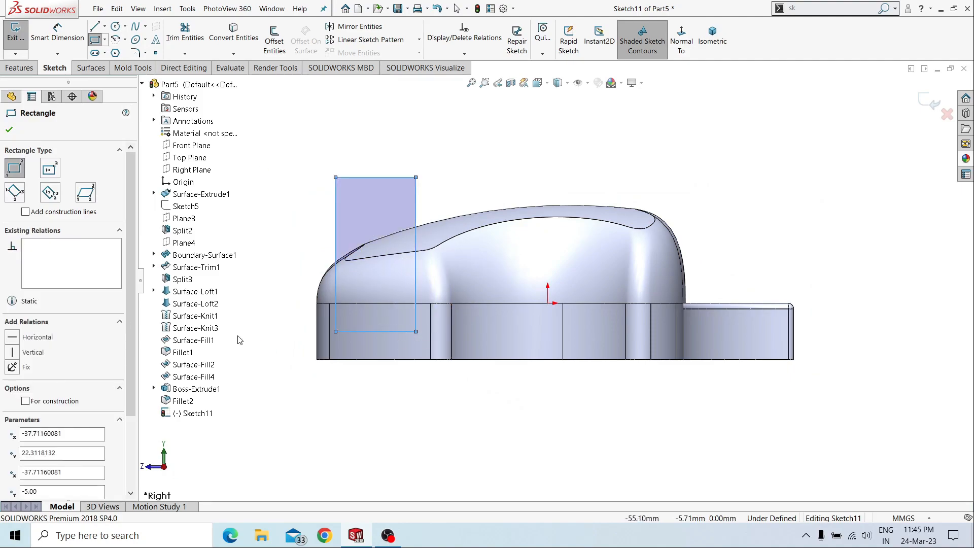
# Dimension the rectangle 12 mm wide and place its lower edge 3 mm above the apple's base.
pyautogui.moveTo(239, 338); pyautogui.dragTo(253, 281, button='right')
pyautogui.click(358, 331)
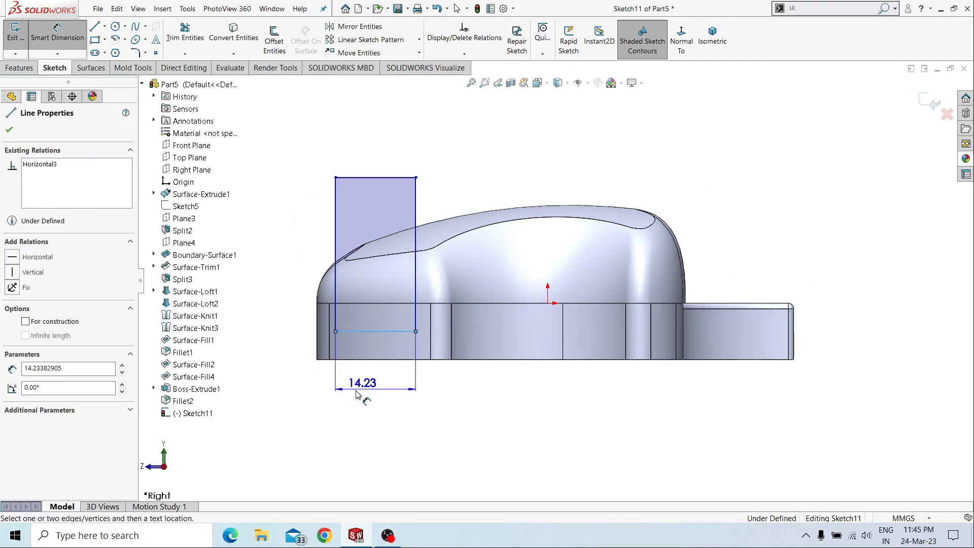
pyautogui.click(362, 400)
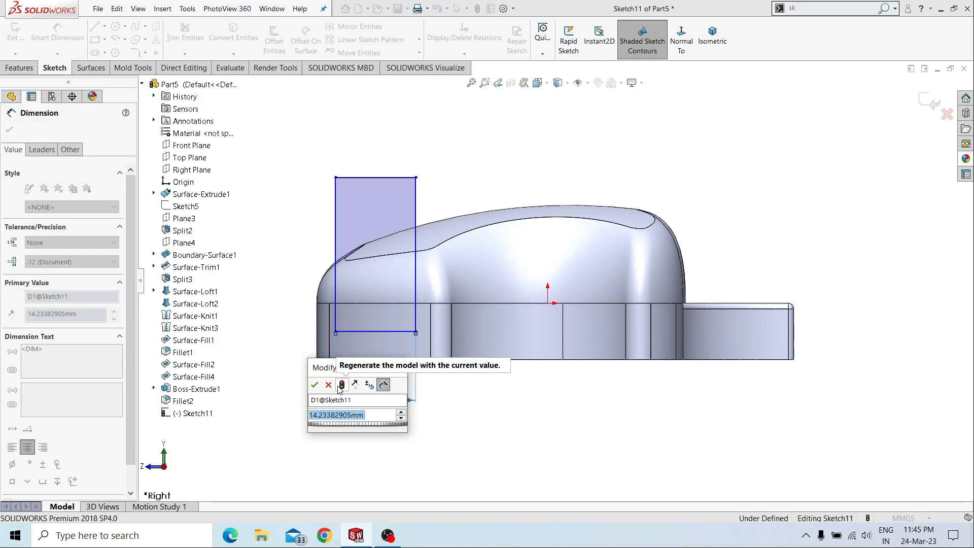
pyautogui.press('Return')
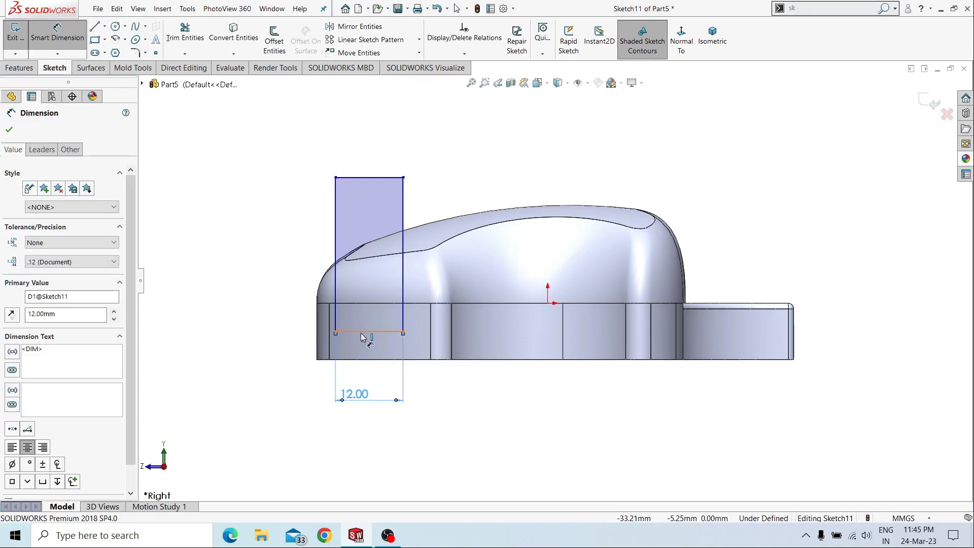
pyautogui.click(362, 334)
pyautogui.click(362, 360)
pyautogui.click(273, 344)
pyautogui.write('3')
pyautogui.press('Return')
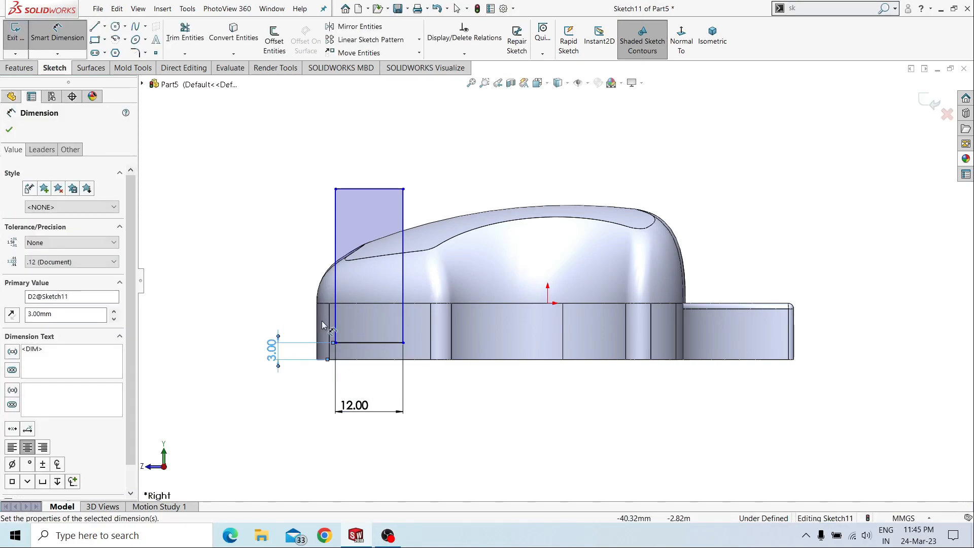
# Place the rectangle's outer vertical edge 8 mm from the apple's end opposite the leaf.
pyautogui.click(336, 335)
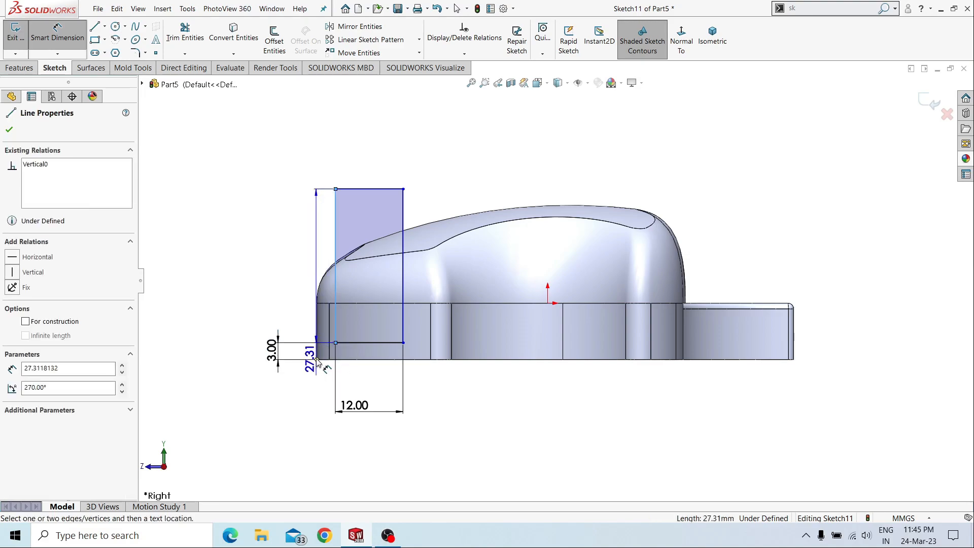
pyautogui.click(318, 361)
pyautogui.click(320, 401)
pyautogui.write('8')
pyautogui.press('Return')
pyautogui.rightClick(287, 188)
pyautogui.click(310, 261)
# Cut the rectangle through the apple with an extruded cut set to Through All - Both.
pyautogui.click(19, 67)
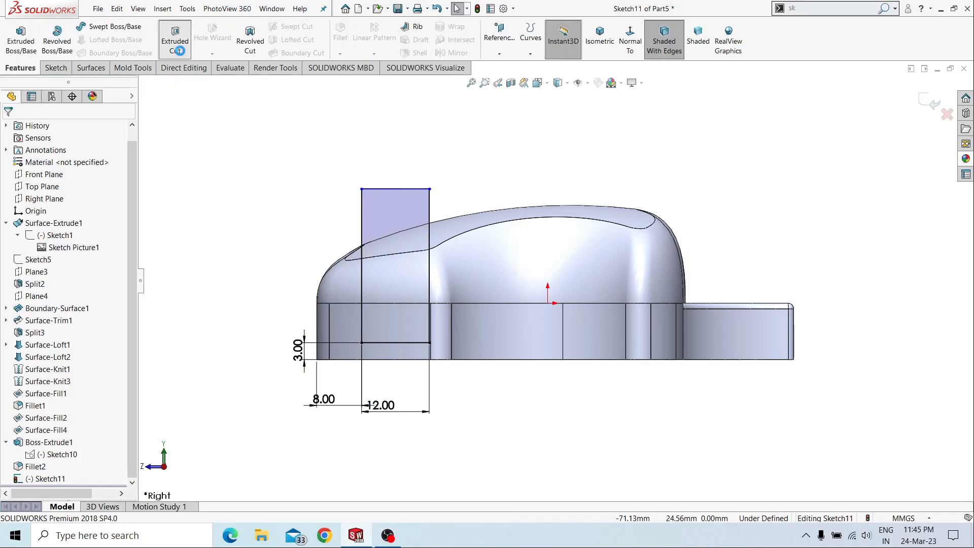
pyautogui.click(175, 38)
pyautogui.click(76, 200)
pyautogui.click(41, 227)
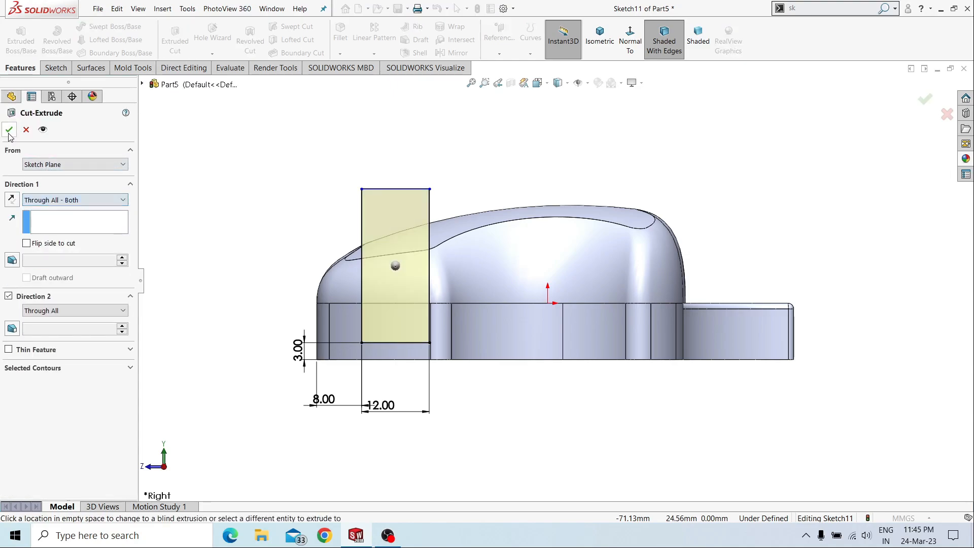
pyautogui.press('Return')
pyautogui.moveTo(301, 221); pyautogui.dragTo(370, 314, button='middle')
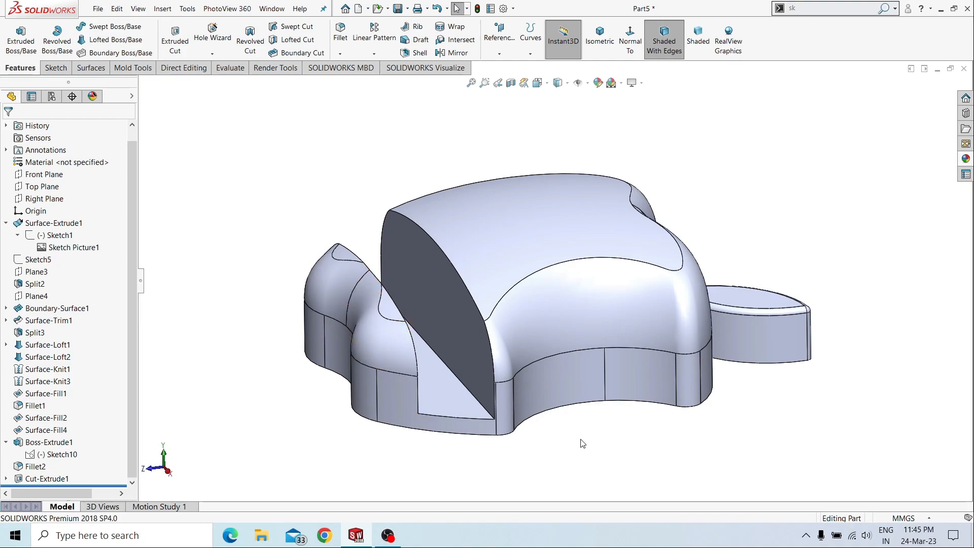
# Shell the body with a 0.5 mm wall thickness, removing the flat underside face, with the preview shown.
pyautogui.moveTo(582, 444); pyautogui.dragTo(614, 282, button='middle')
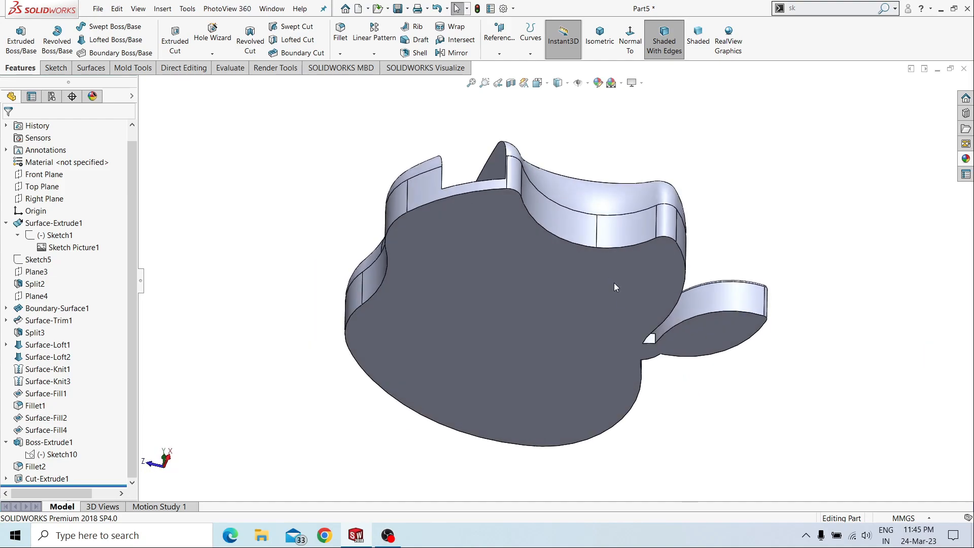
pyautogui.click(488, 213)
pyautogui.click(420, 52)
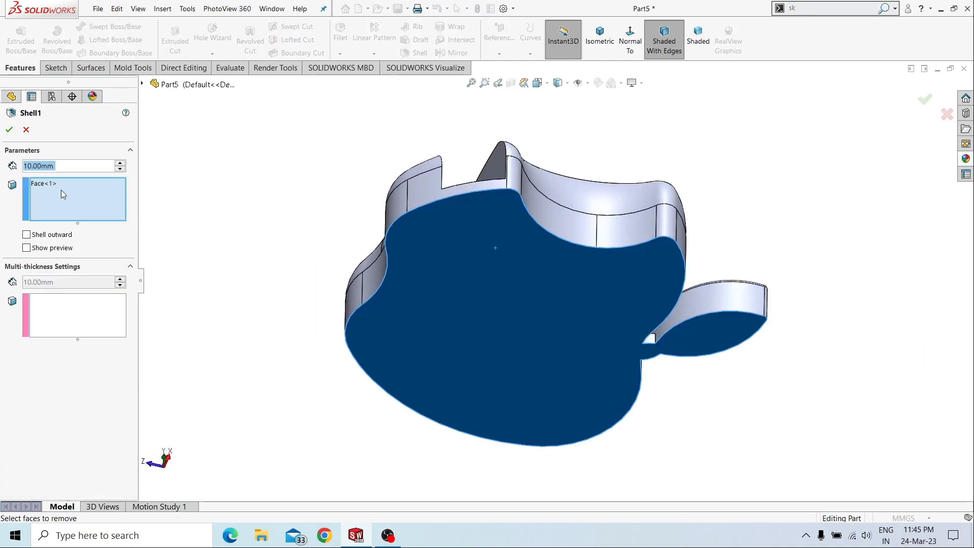
pyautogui.write('0.5')
pyautogui.press('Return')
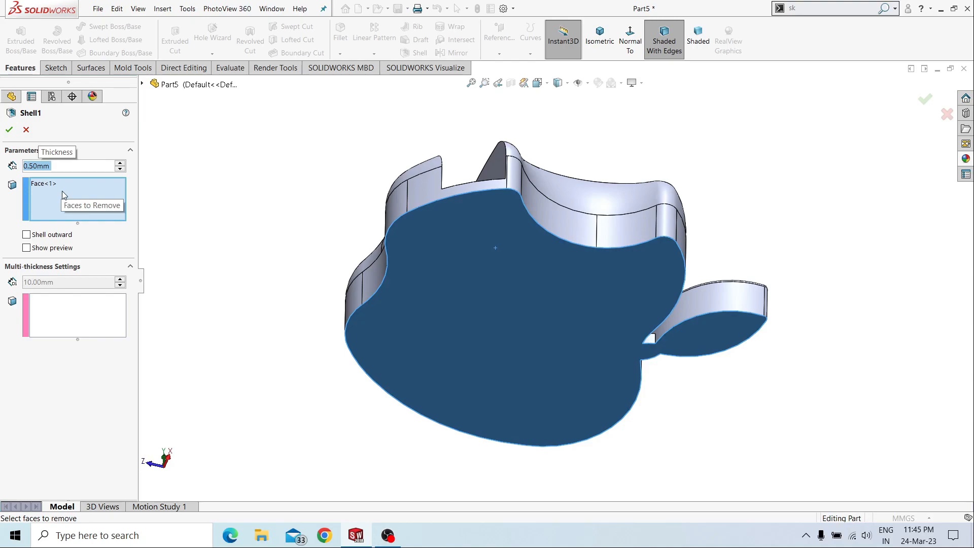
pyautogui.click(26, 248)
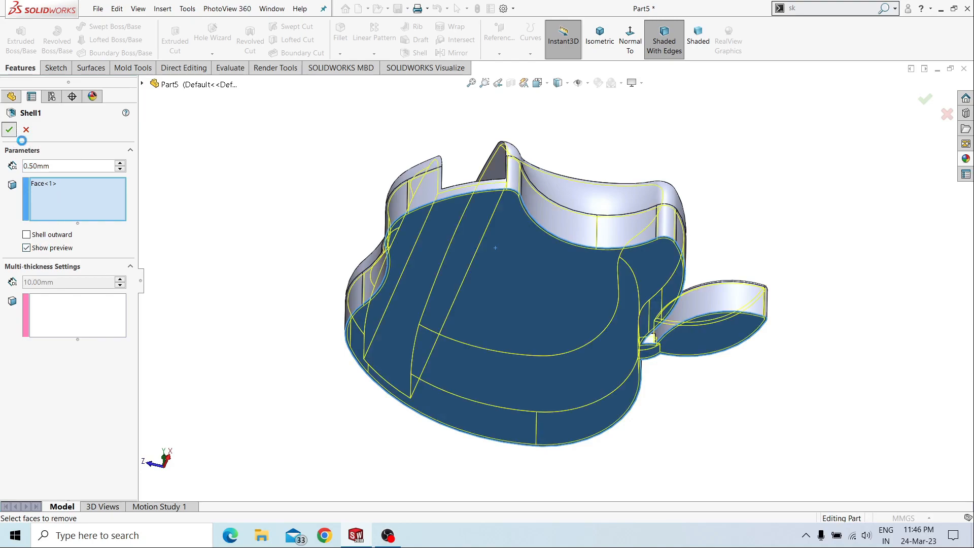
pyautogui.click(9, 130)
# Set up a 0.5 mm fillet on the slot's outer edges, selecting them on both walls and at the floor's ends.
pyautogui.moveTo(346, 198); pyautogui.dragTo(360, 370, button='middle')
pyautogui.click(461, 281)
pyautogui.click(547, 245)
pyautogui.scroll(-5, 495, 363)
pyautogui.write('0.5')
pyautogui.press('Return')
pyautogui.click(495, 355)
pyautogui.scroll(3, 530, 358)
pyautogui.click(532, 384)
pyautogui.click(425, 306)
pyautogui.moveTo(424, 306); pyautogui.dragTo(558, 324, button='middle')
pyautogui.click(574, 345)
pyautogui.click(572, 368)
pyautogui.moveTo(563, 375); pyautogui.dragTo(457, 385, button='middle')
pyautogui.click(519, 438)
pyautogui.moveTo(519, 437); pyautogui.dragTo(428, 363, button='middle')
pyautogui.click(337, 315)
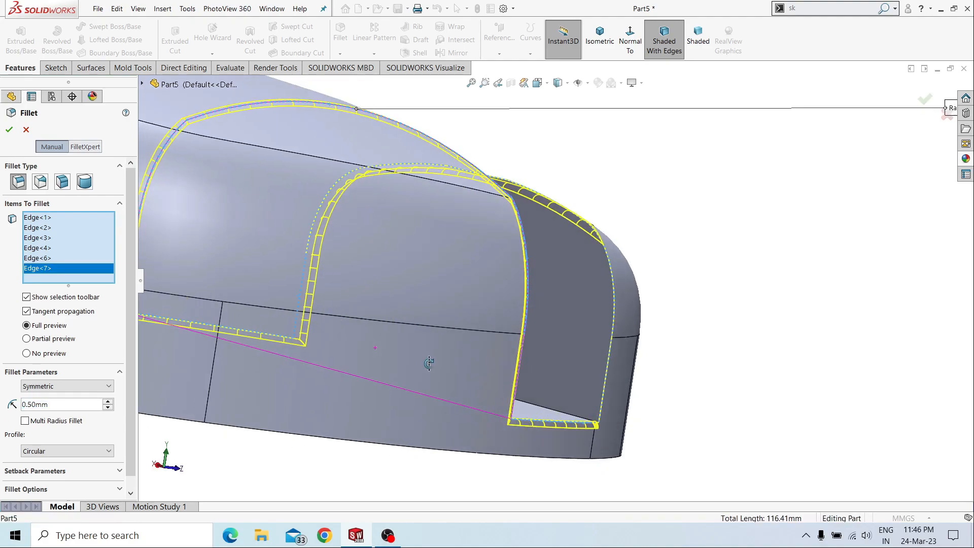
pyautogui.scroll(-2, 686, 244)
# Try a 0.2 mm multi-radius fillet on the slot's remaining curved edge, remove that edge from the selection, and apply the fillet.
pyautogui.click(40, 421)
pyautogui.click(573, 299)
pyautogui.write('0.')
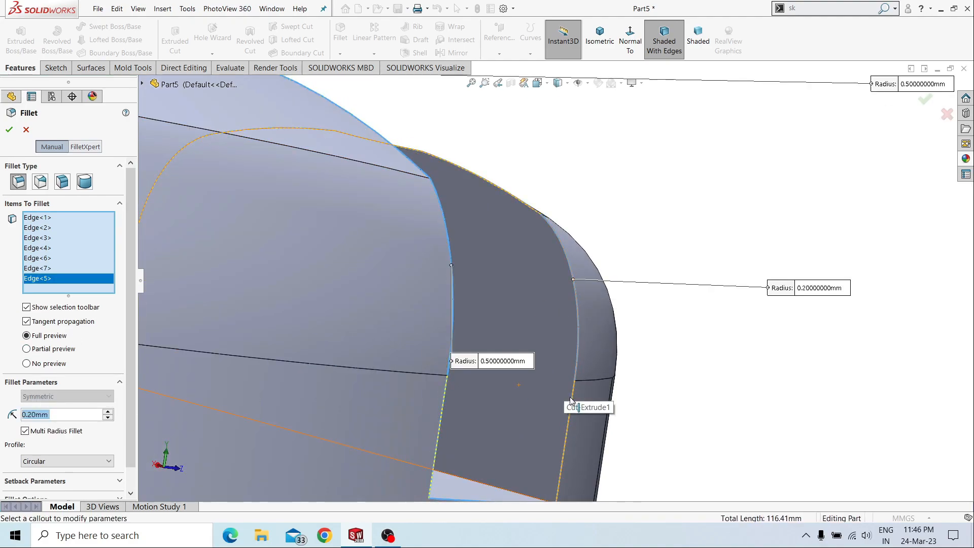
pyautogui.click(569, 399)
pyautogui.click(48, 280)
pyautogui.press('Delete')
pyautogui.press('Delete')
pyautogui.press('Return')
# Fillet the slot's remaining curved outer edge separately, and return to the isometric view.
pyautogui.click(574, 288)
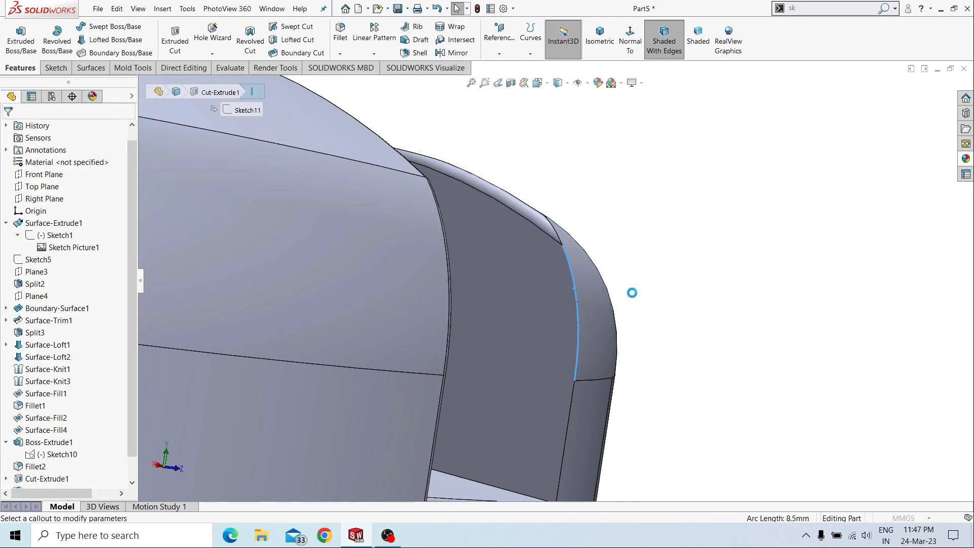
pyautogui.moveTo(601, 296); pyautogui.dragTo(544, 280, button='middle')
pyautogui.click(543, 281)
pyautogui.press('Return')
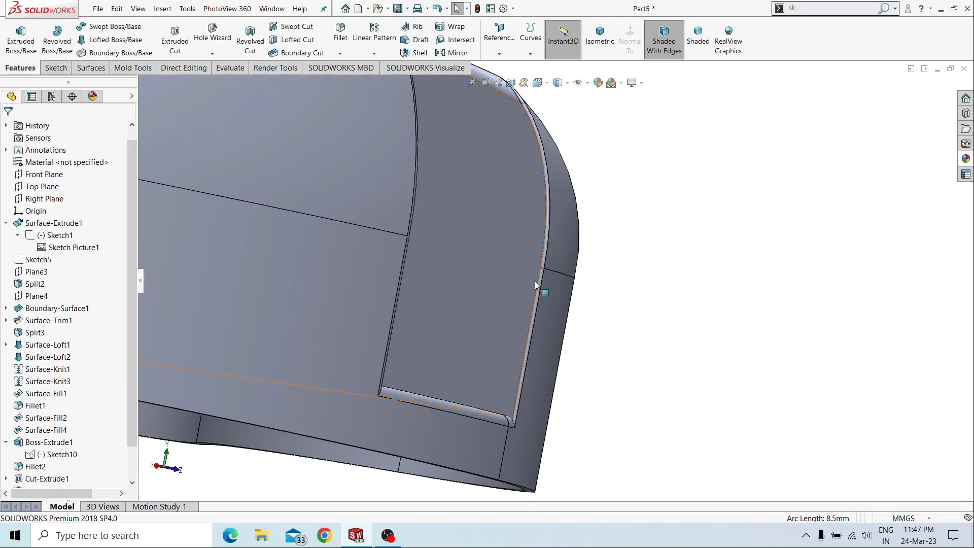
pyautogui.hotkey('ctrl', '7')
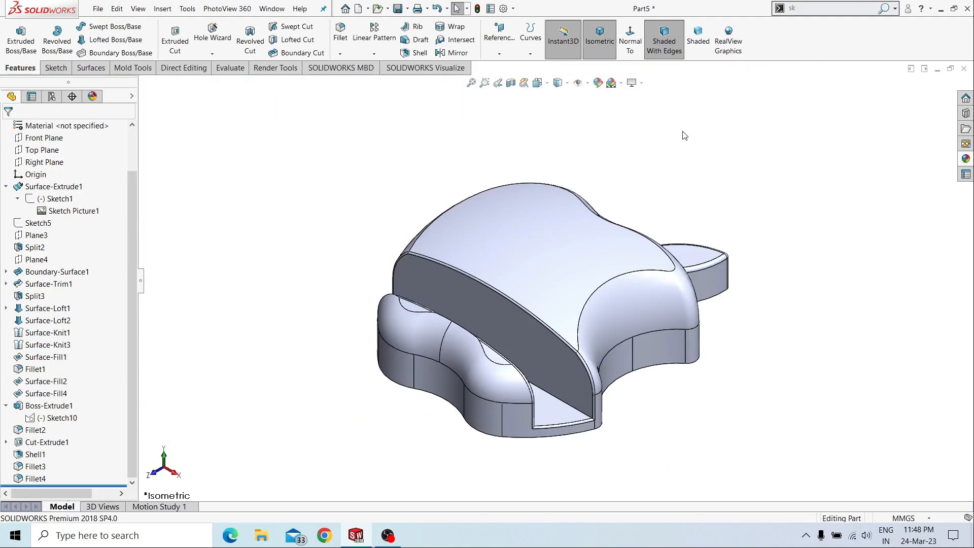
# Color the whole part bright yellow from the standard color swatches.
pyautogui.click(597, 87)
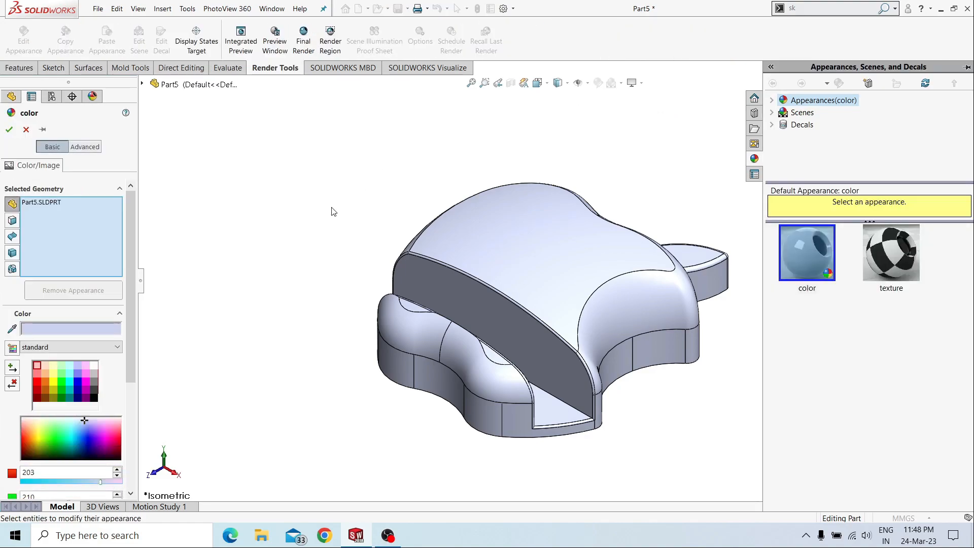
pyautogui.click(54, 383)
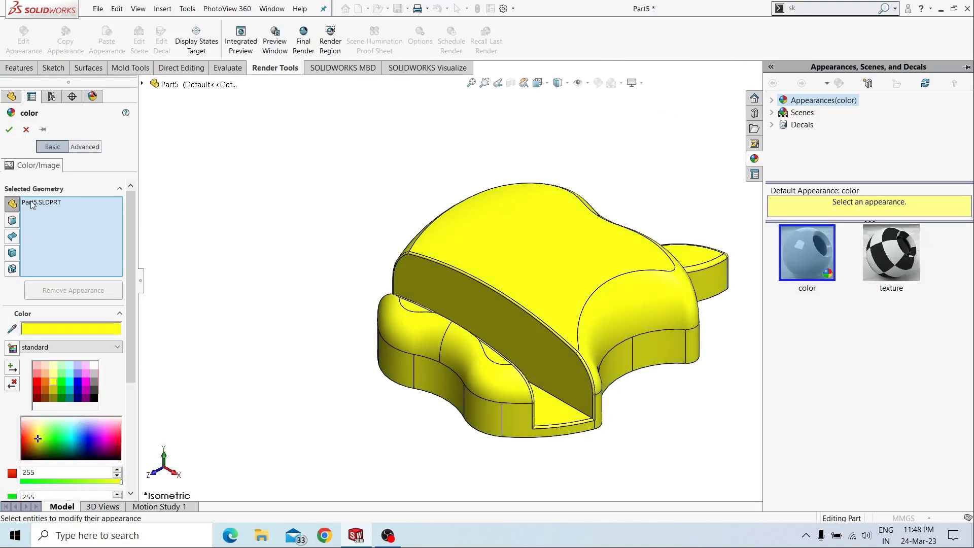
pyautogui.click(10, 130)
# Display the model shaded without edges and turn on RealView Graphics.
pyautogui.click(708, 43)
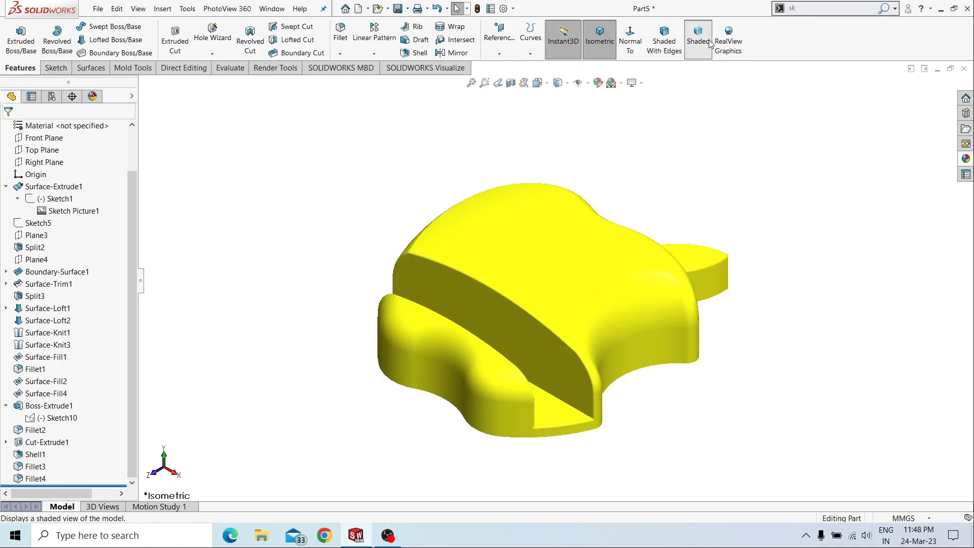
pyautogui.moveTo(696, 231)
pyautogui.mouseDown(button='middle')
pyautogui.moveTo(663, 315)
pyautogui.moveTo(533, 233)
pyautogui.moveTo(522, 264)
pyautogui.moveTo(551, 253)
pyautogui.moveTo(687, 261)
pyautogui.moveTo(719, 290)
pyautogui.mouseUp(button='middle')
pyautogui.click(728, 40)
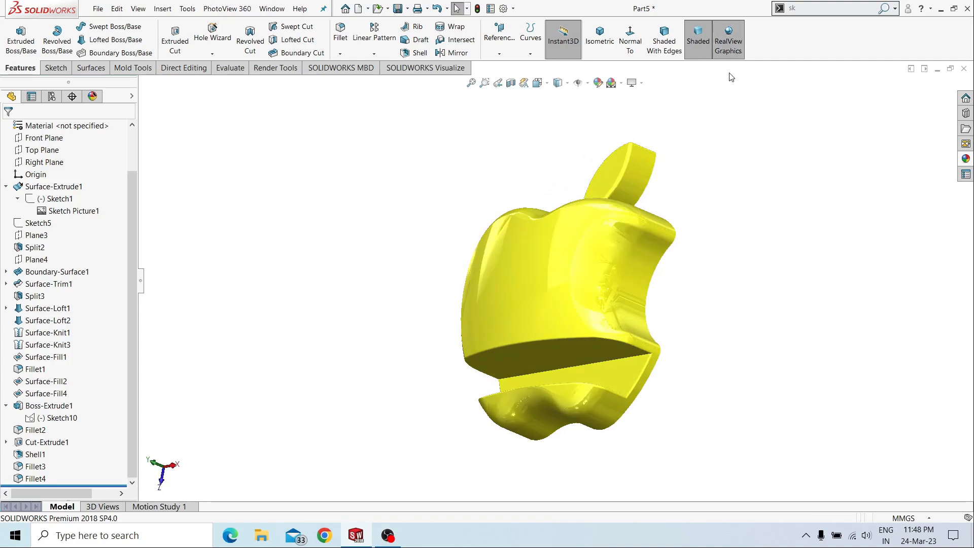
pyautogui.moveTo(651, 248); pyautogui.dragTo(755, 189, button='middle')
# Apply the yellow low gloss plastic appearance to the part.
pyautogui.click(966, 158)
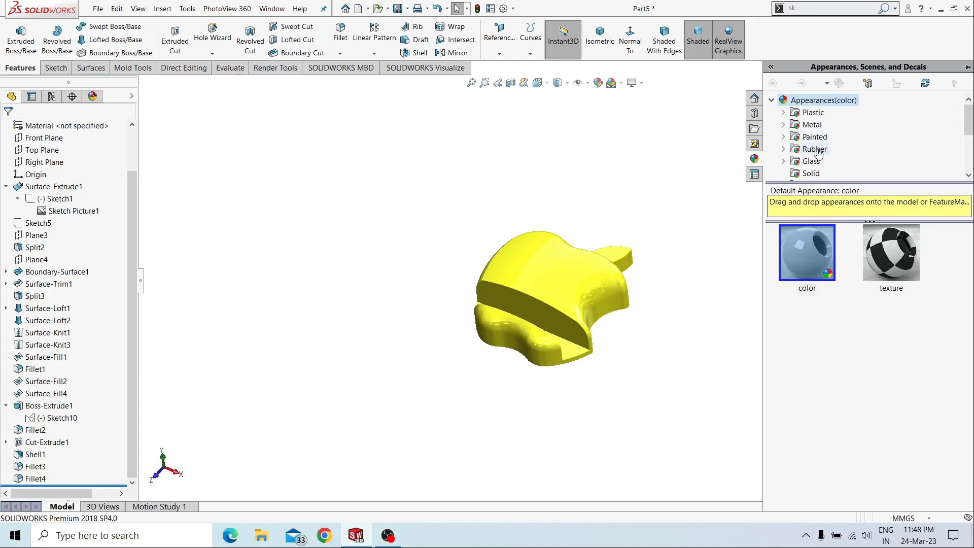
pyautogui.click(792, 114)
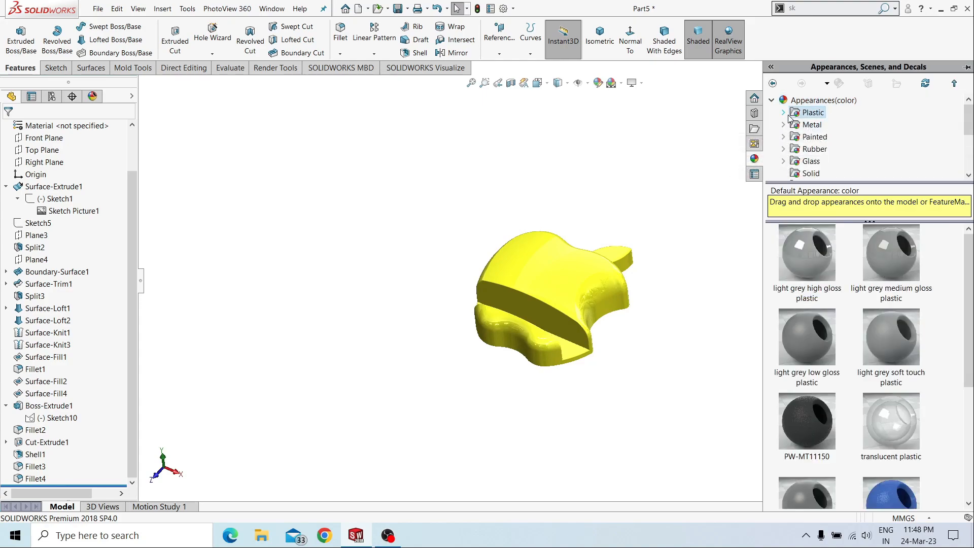
pyautogui.doubleClick(789, 117)
pyautogui.click(823, 150)
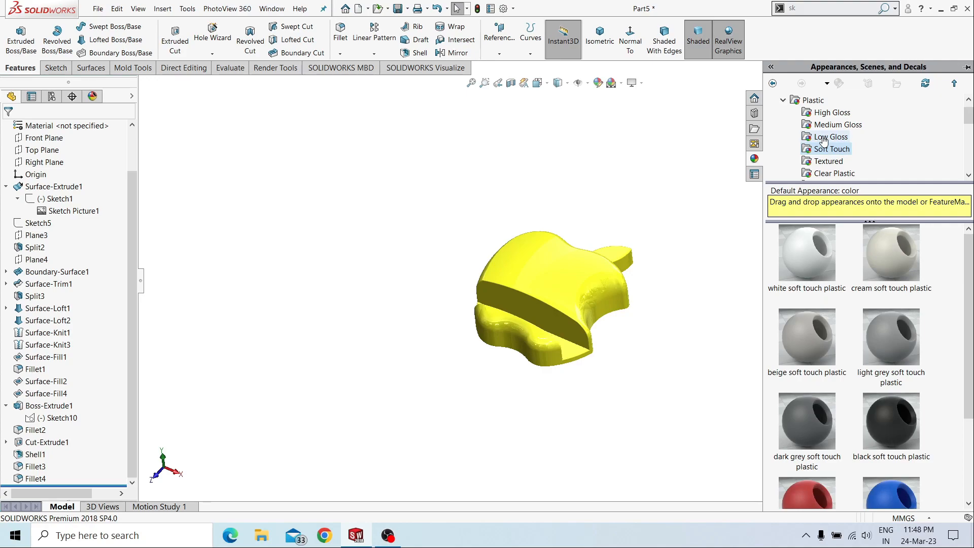
pyautogui.click(824, 138)
pyautogui.scroll(-3, 825, 304)
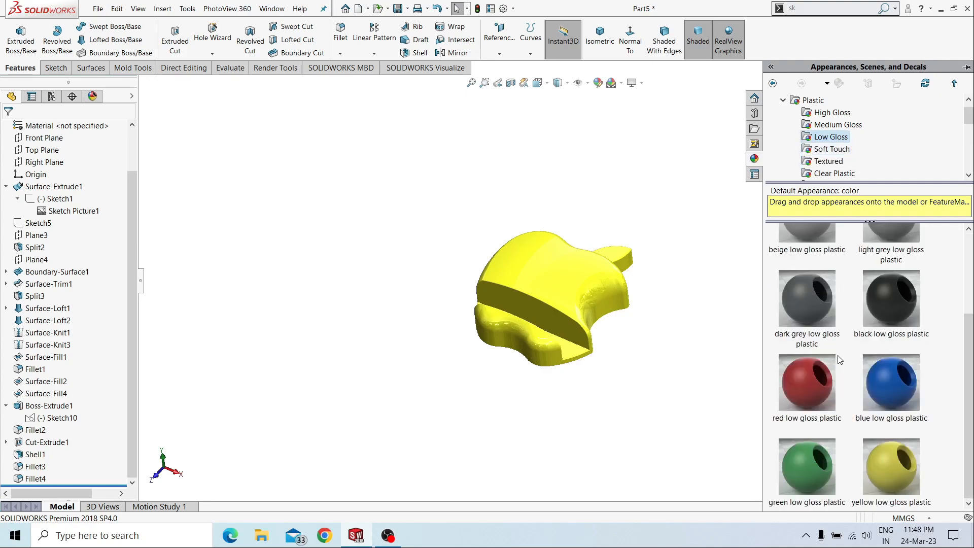
pyautogui.click(897, 443)
pyautogui.moveTo(608, 308); pyautogui.dragTo(658, 424, button='middle')
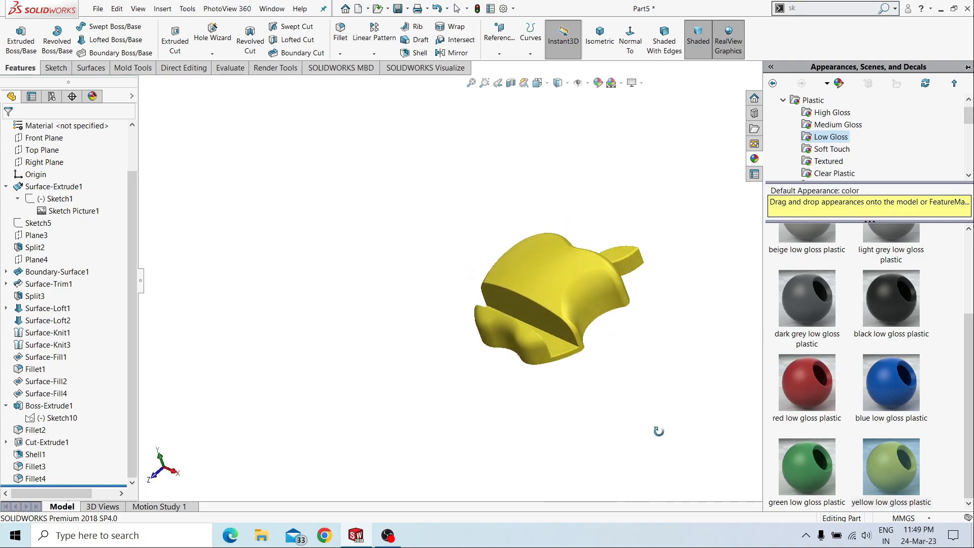
# Change the scene from plain white to one with a soft grey-blue gradient background.
pyautogui.scroll(-3, 628, 303)
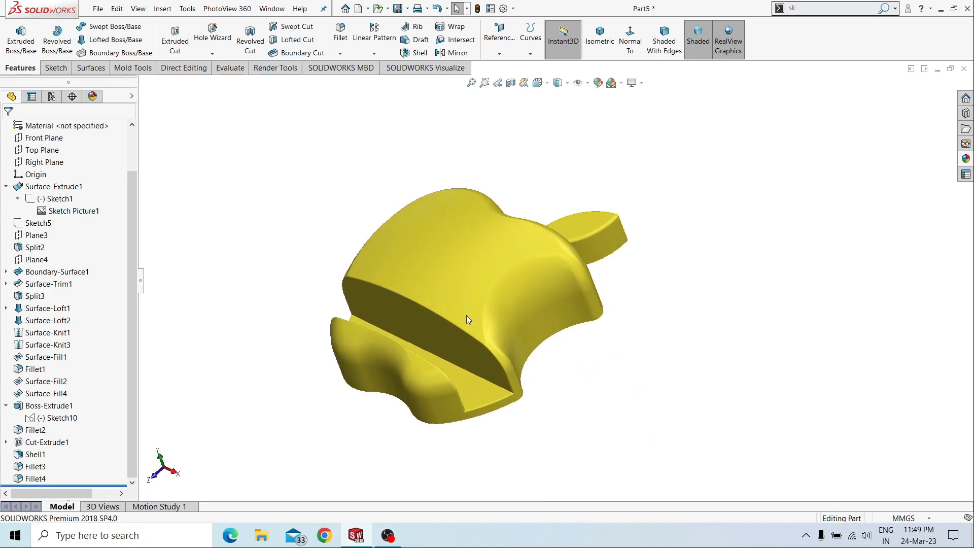
pyautogui.click(621, 84)
pyautogui.click(645, 97)
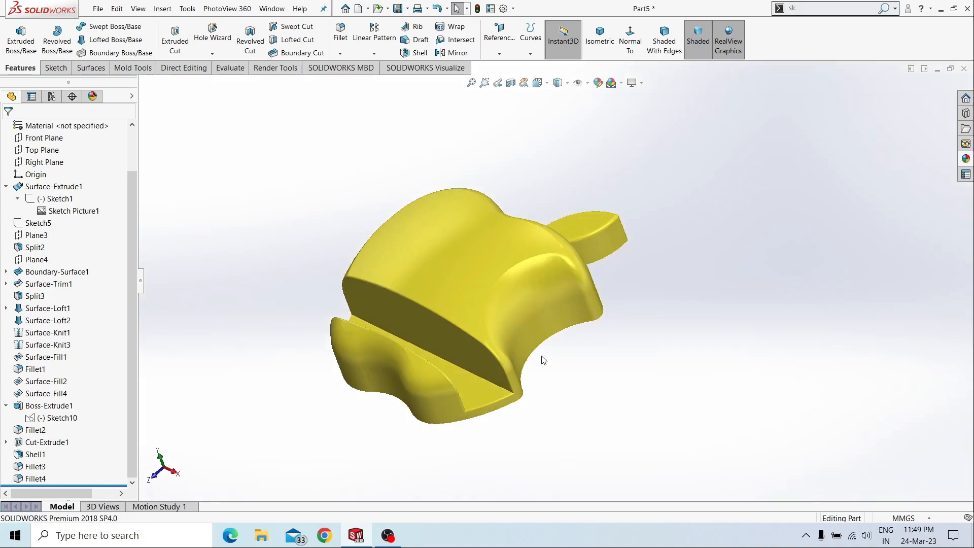
# Examine the finished apple model from several angles, including the isometric view and face-on to its top.
pyautogui.moveTo(475, 212); pyautogui.dragTo(777, 202, button='middle')
pyautogui.moveTo(761, 276); pyautogui.dragTo(485, 369, button='middle')
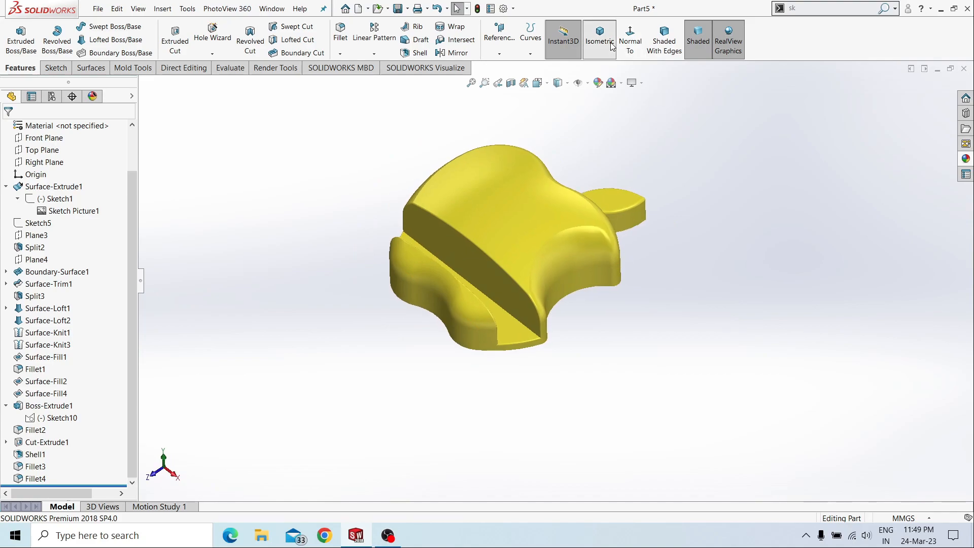
pyautogui.click(611, 46)
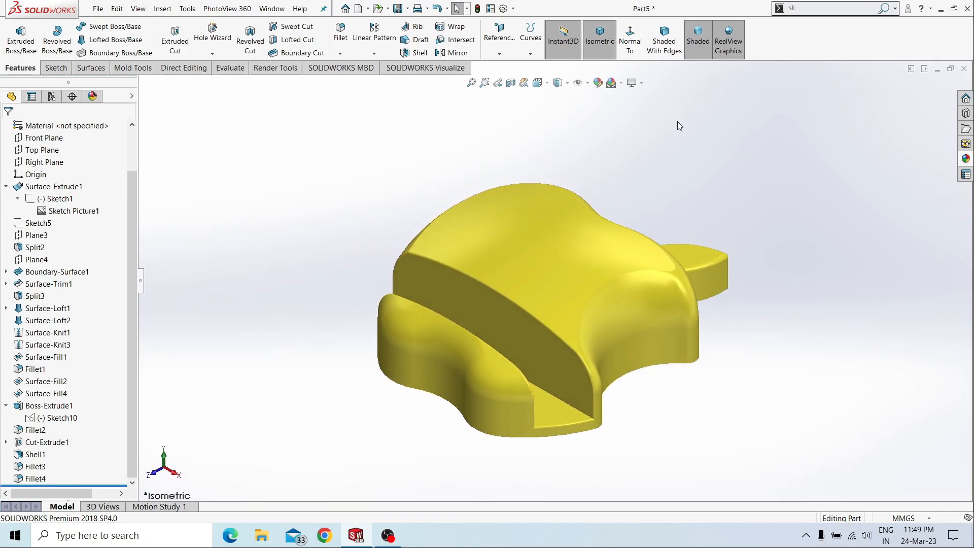
pyautogui.click(630, 41)
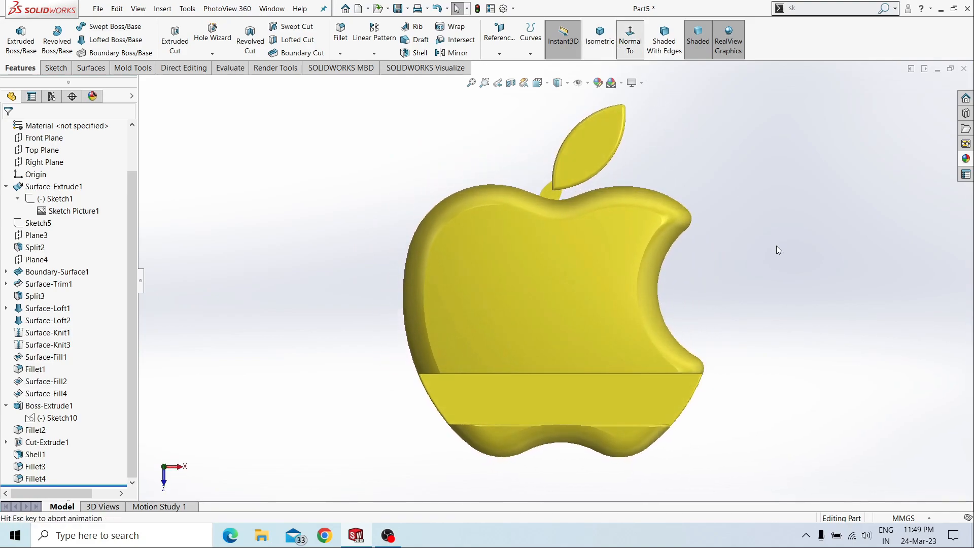
pyautogui.scroll(-3, 570, 263)
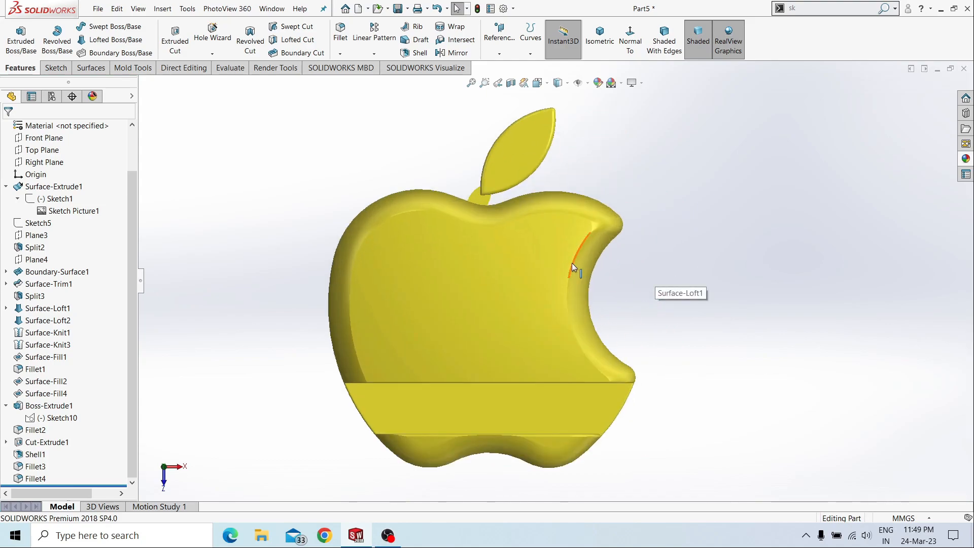
pyautogui.moveTo(571, 264); pyautogui.dragTo(655, 412, button='middle')
pyautogui.click(630, 38)
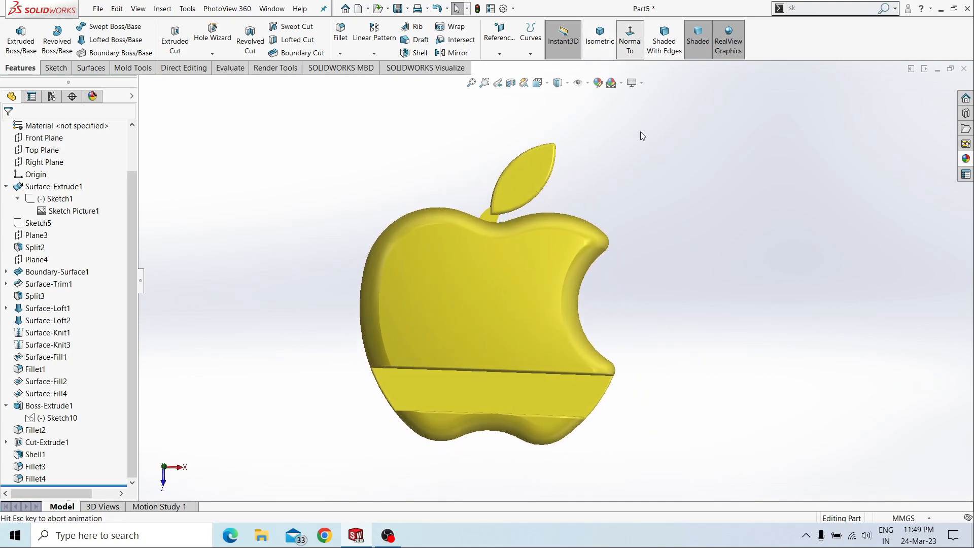
pyautogui.scroll(-2, 660, 299)
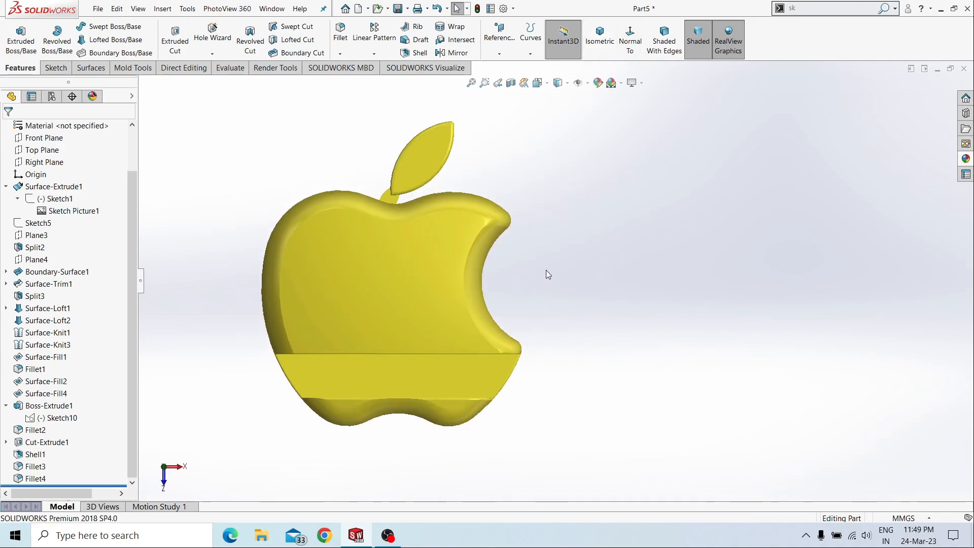